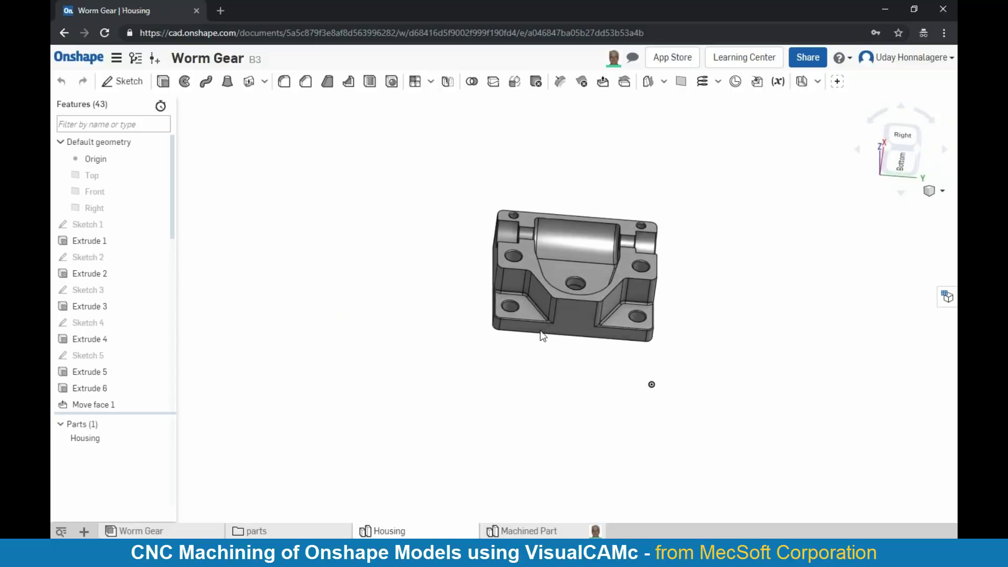
# Open the Machined Part studio and examine the housing model prepared for machining.
pyautogui.click(527, 531)
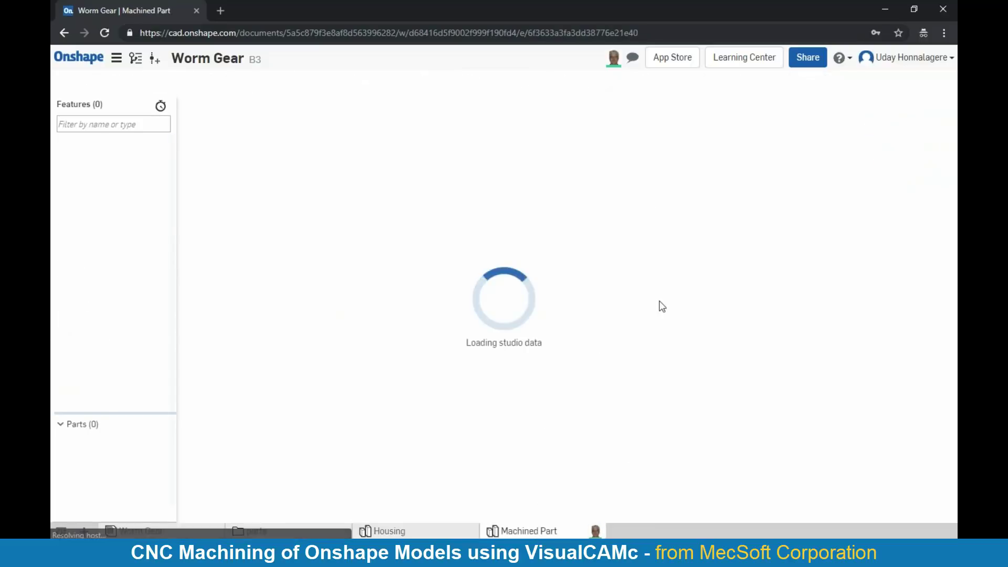
pyautogui.moveTo(630, 393); pyautogui.dragTo(550, 318, button='right')
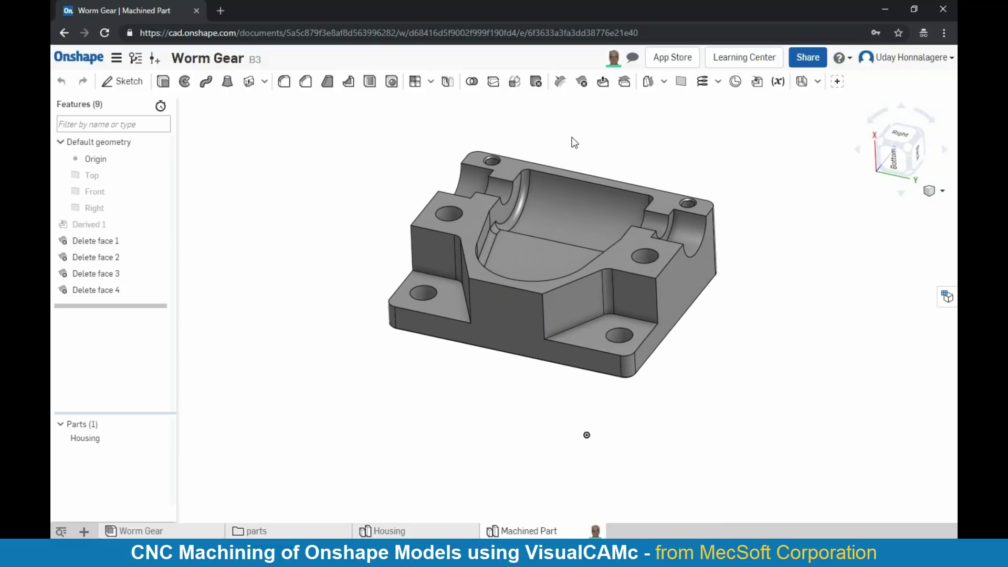
pyautogui.scroll(2, 574, 143)
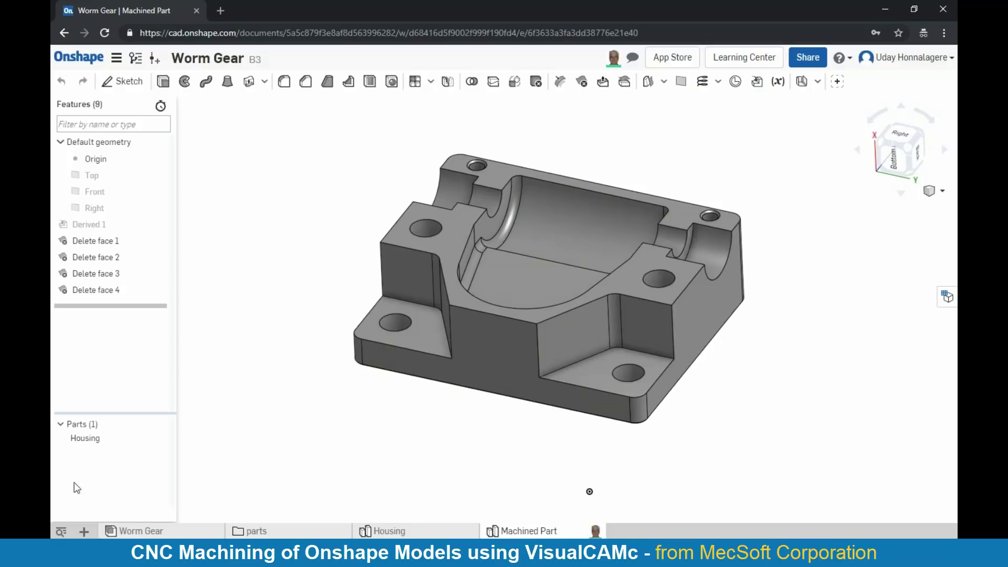
# Add a VisualCAMc application to the Worm Gear document.
pyautogui.click(84, 531)
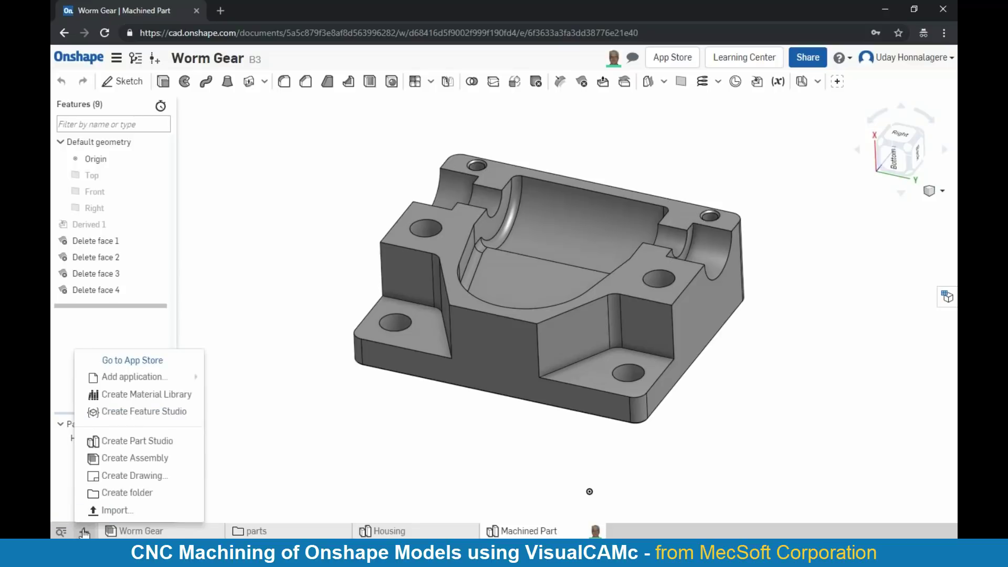
pyautogui.moveTo(151, 383)
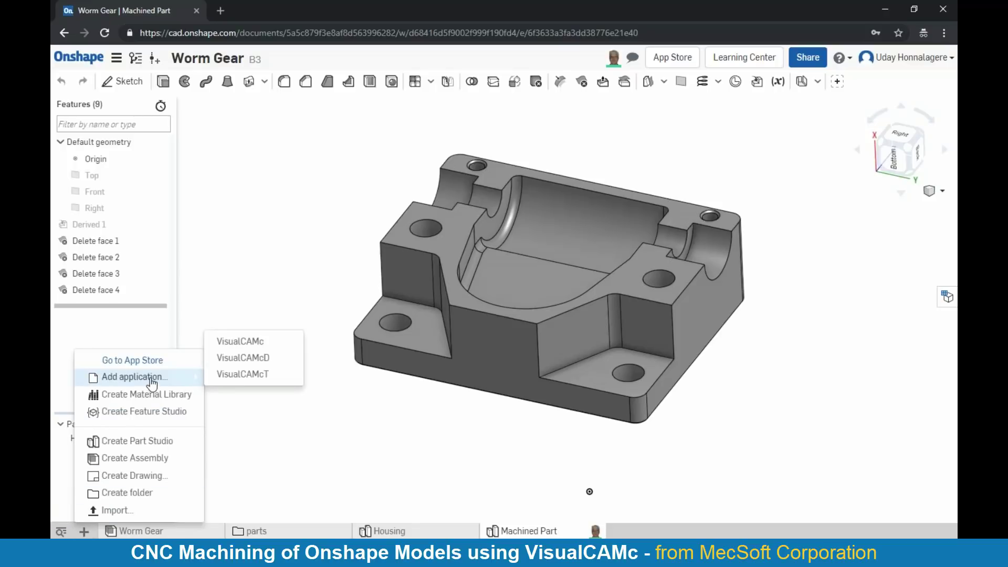
pyautogui.moveTo(197, 377)
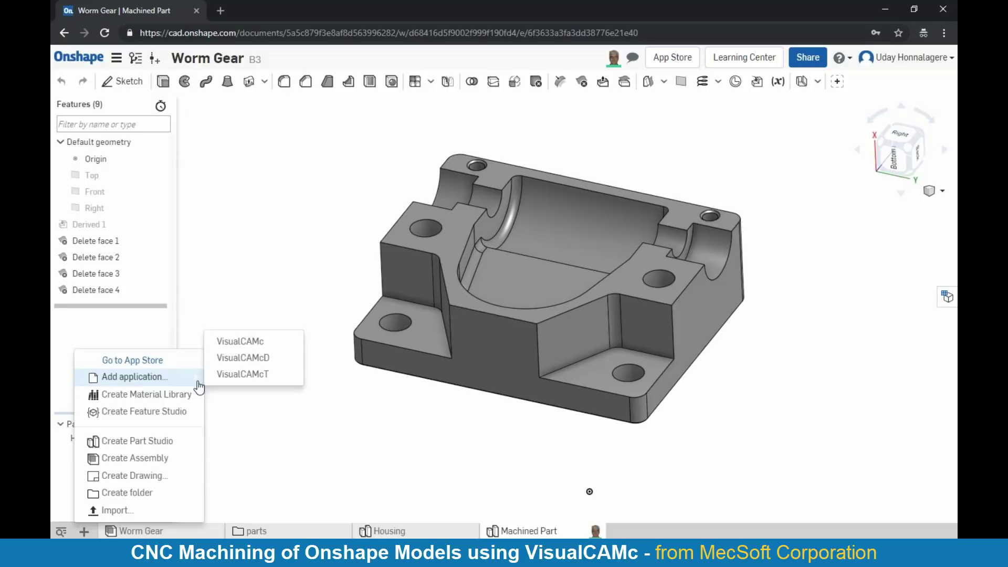
pyautogui.click(248, 342)
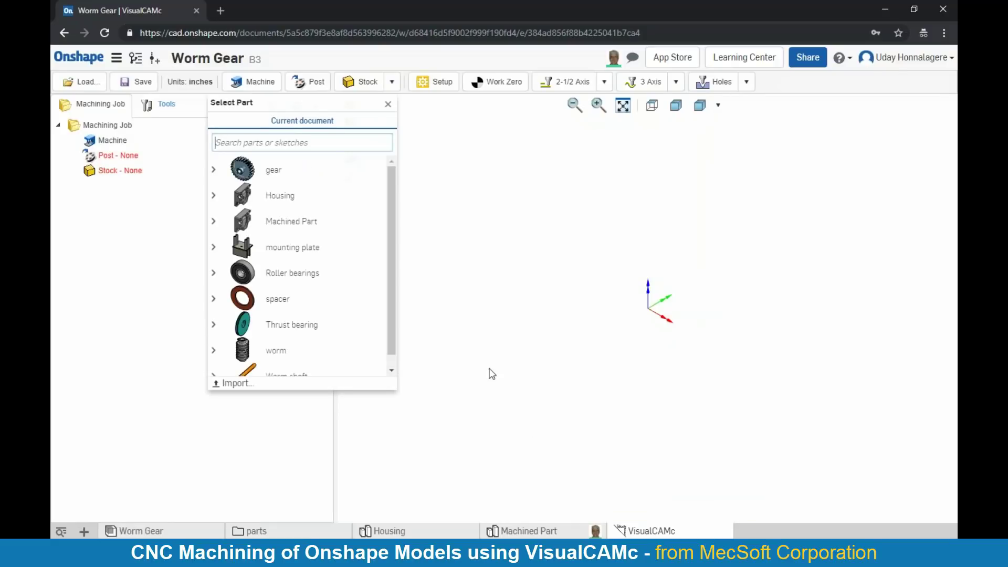
# Load the Housing part from Machined Part into the machining job and orient it with its open cavity facing up.
pyautogui.click(213, 223)
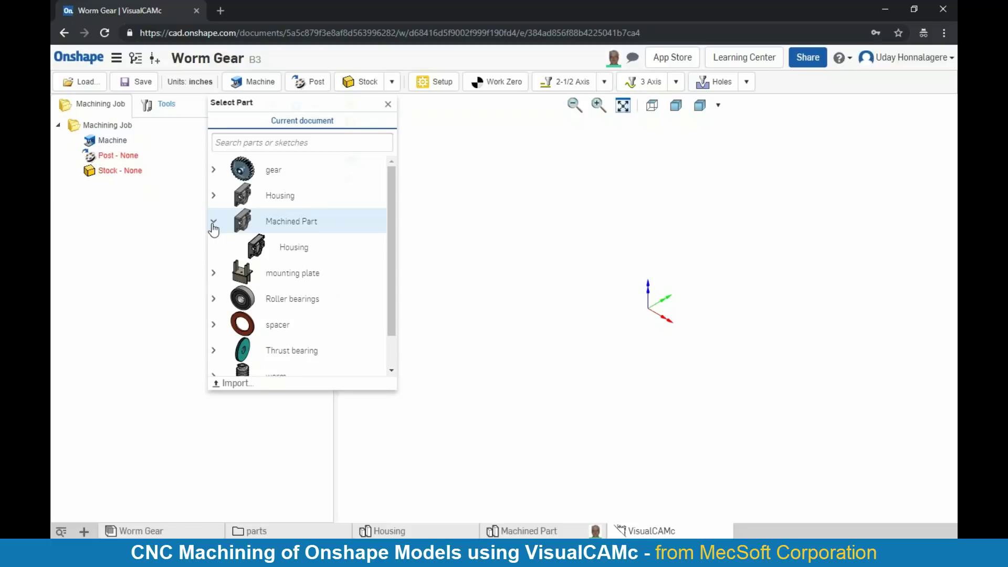
pyautogui.click(281, 251)
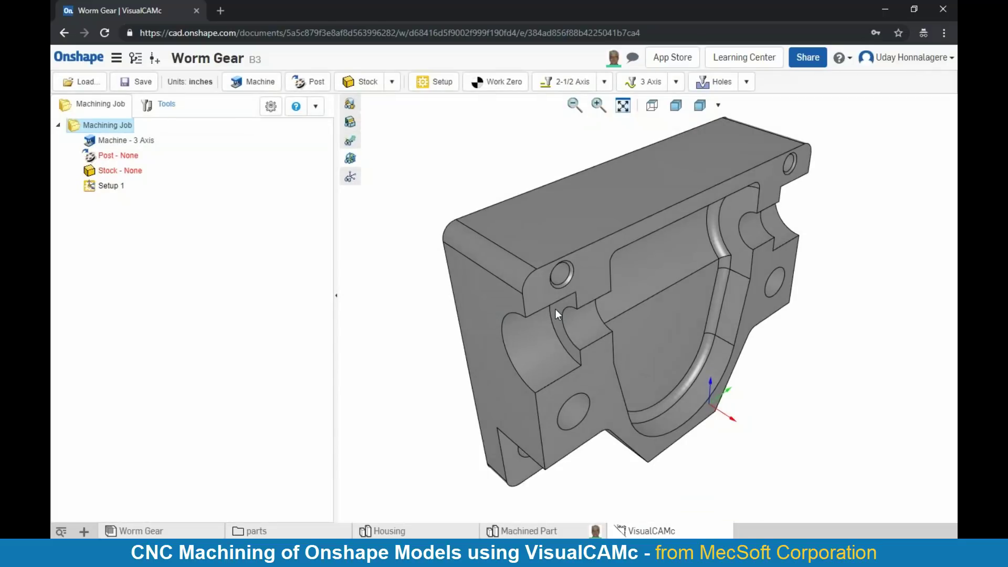
pyautogui.scroll(-2, 568, 361)
pyautogui.moveTo(649, 459); pyautogui.dragTo(805, 411, button='right')
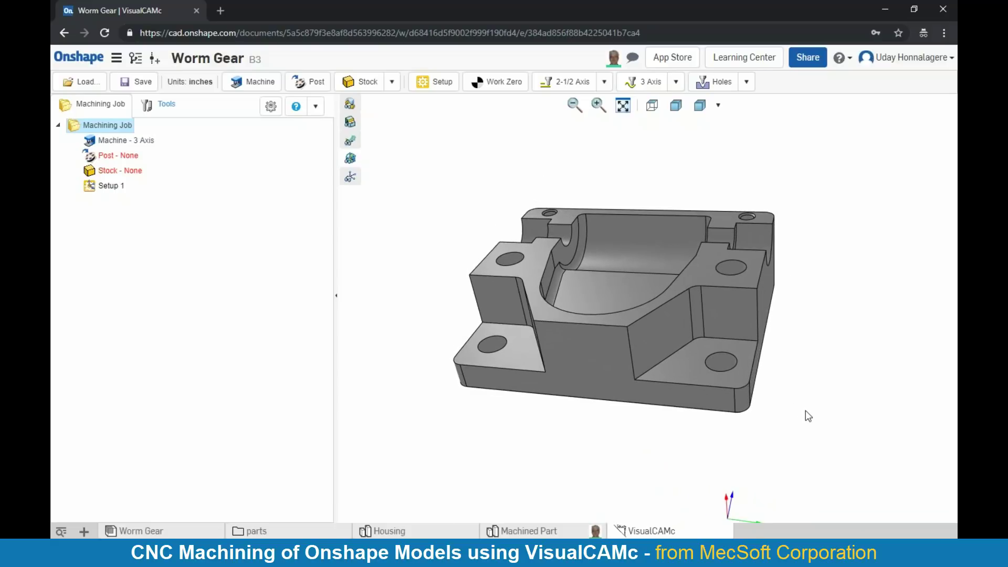
pyautogui.moveTo(561, 446)
pyautogui.mouseDown(button='right')
pyautogui.moveTo(571, 441)
pyautogui.moveTo(559, 438)
pyautogui.mouseUp(button='right')
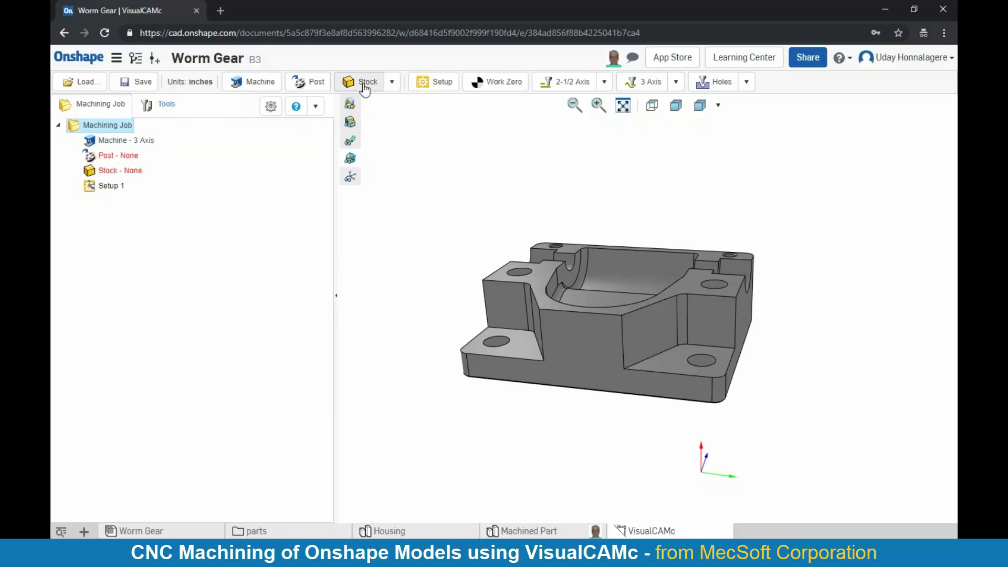
# Rotate the machine coordinate system 90° about the Y axis and 90° about the Z axis, and save it.
pyautogui.click(237, 84)
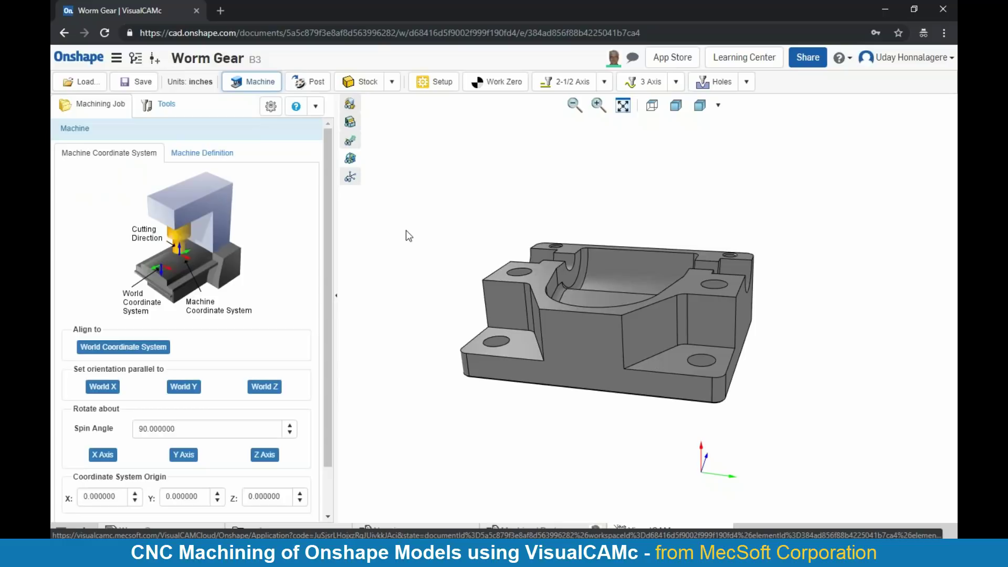
pyautogui.moveTo(687, 427); pyautogui.dragTo(703, 452)
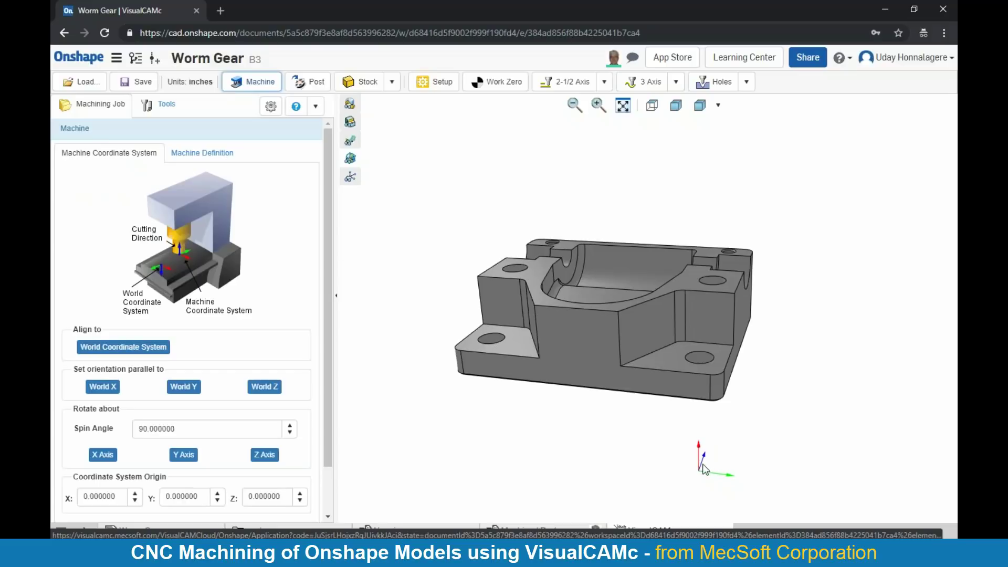
pyautogui.moveTo(753, 422)
pyautogui.mouseDown()
pyautogui.moveTo(736, 417)
pyautogui.moveTo(744, 421)
pyautogui.mouseUp()
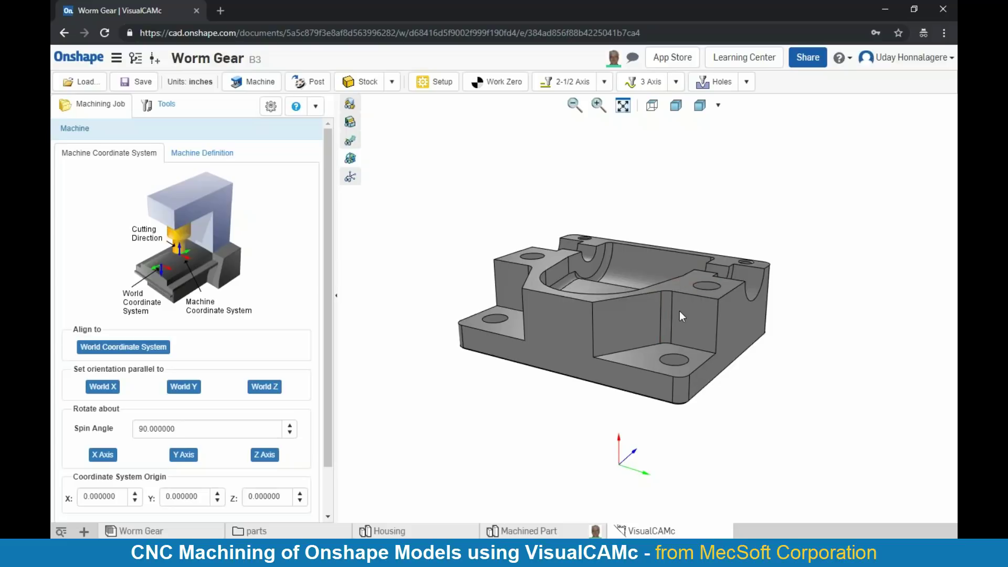
pyautogui.scroll(-2, 214, 364)
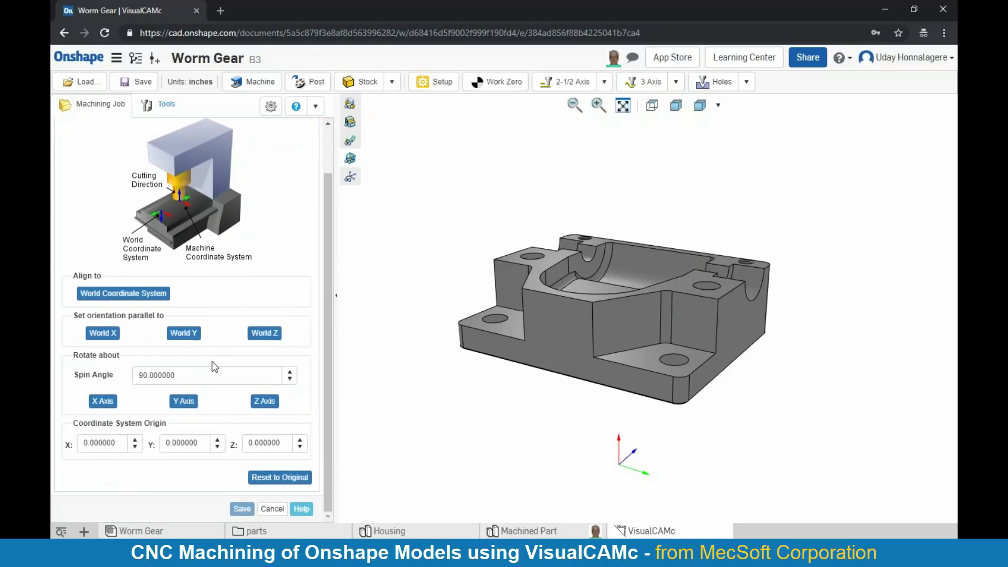
pyautogui.scroll(2, 115, 182)
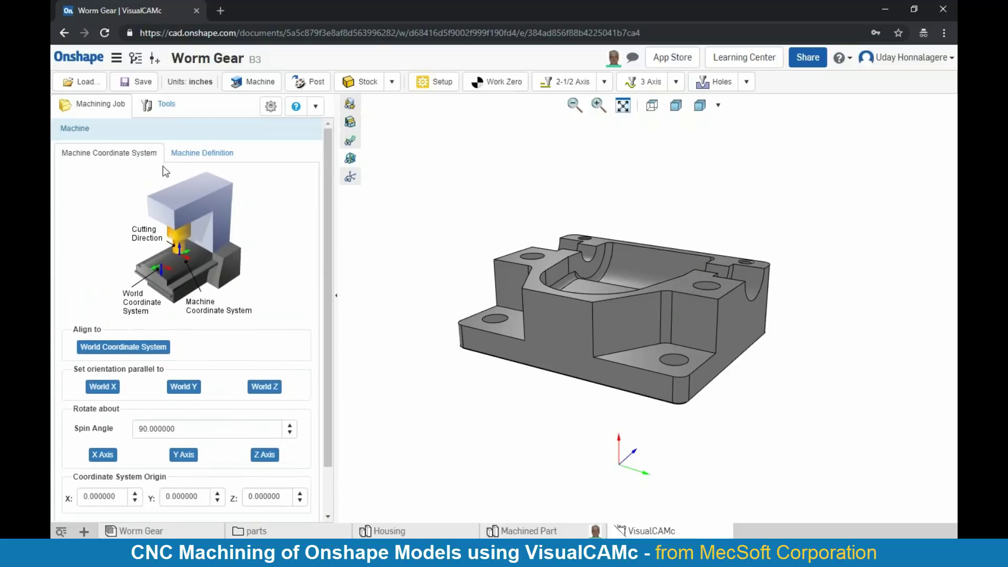
pyautogui.scroll(-2, 175, 233)
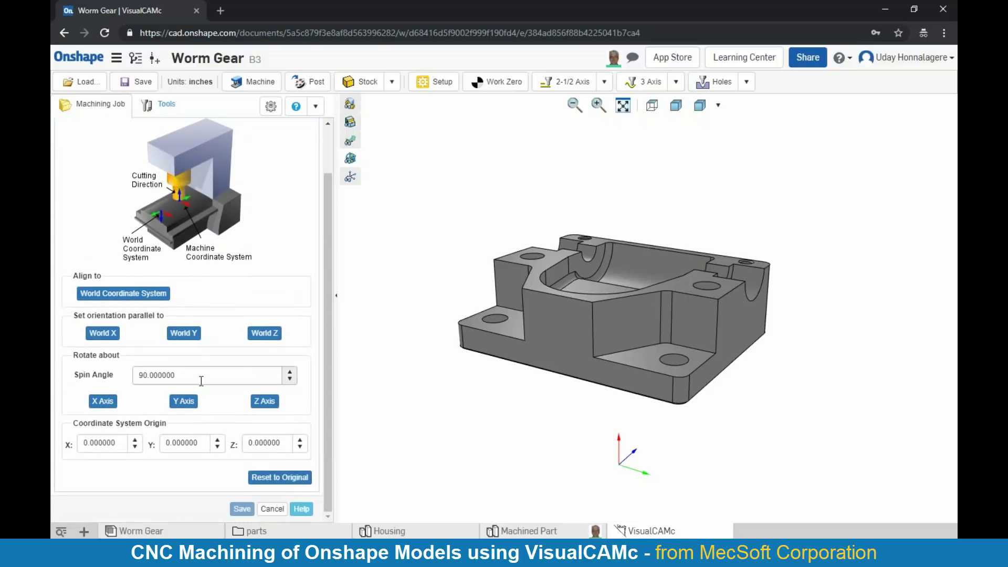
pyautogui.click(184, 401)
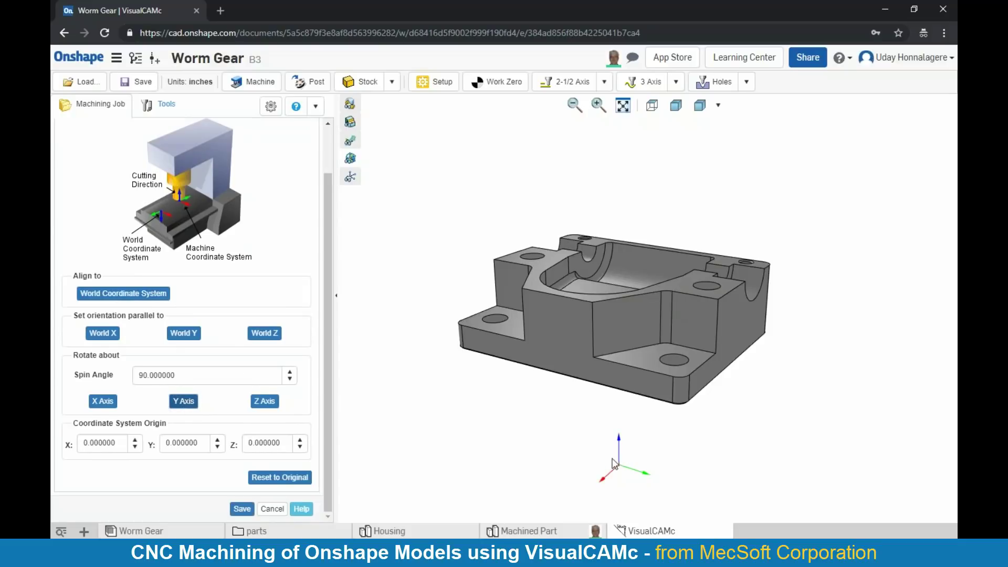
pyautogui.click(268, 405)
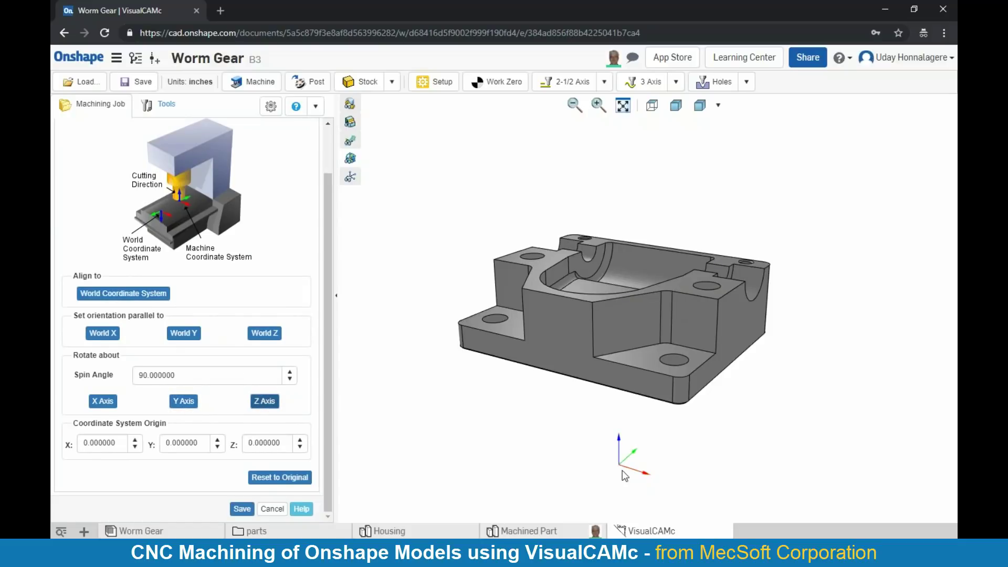
pyautogui.click(232, 512)
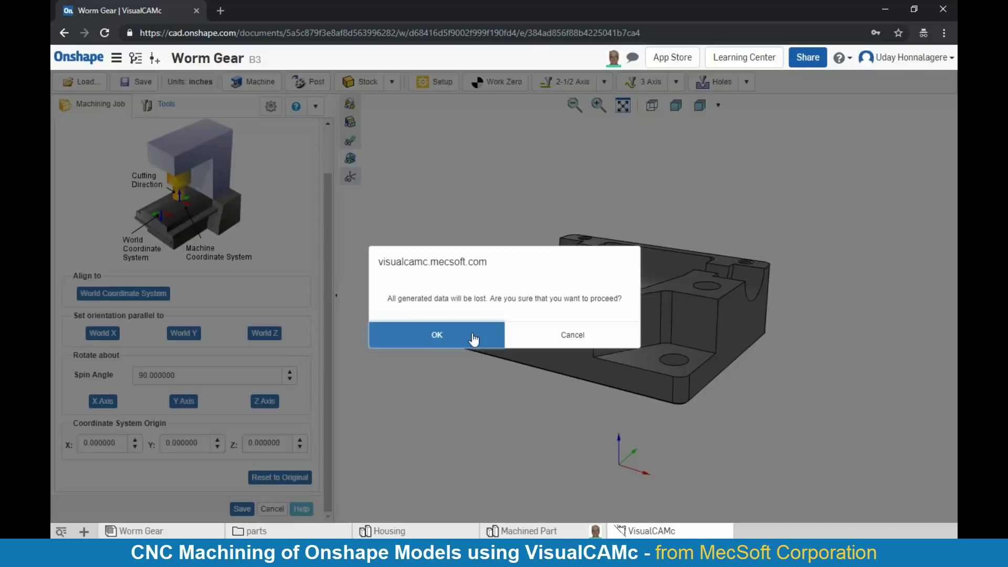
pyautogui.click(474, 334)
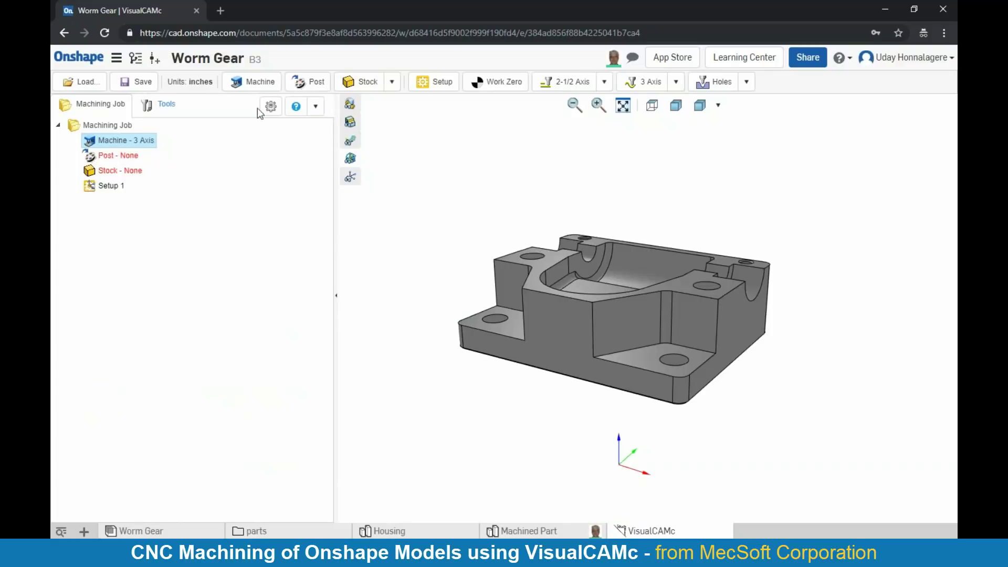
# Open the post-processor selection and look through the default post-processors that can be added.
pyautogui.click(300, 89)
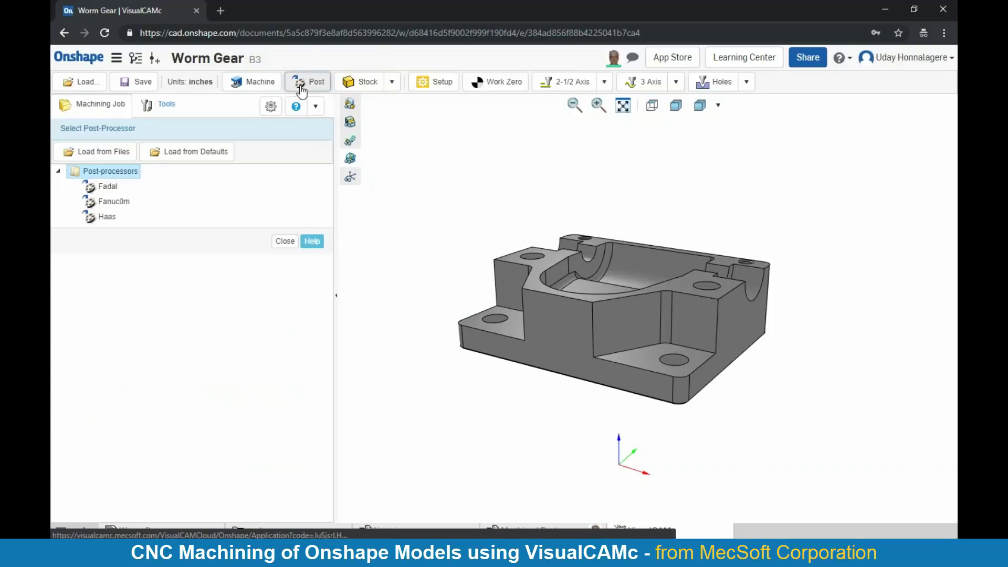
pyautogui.click(206, 157)
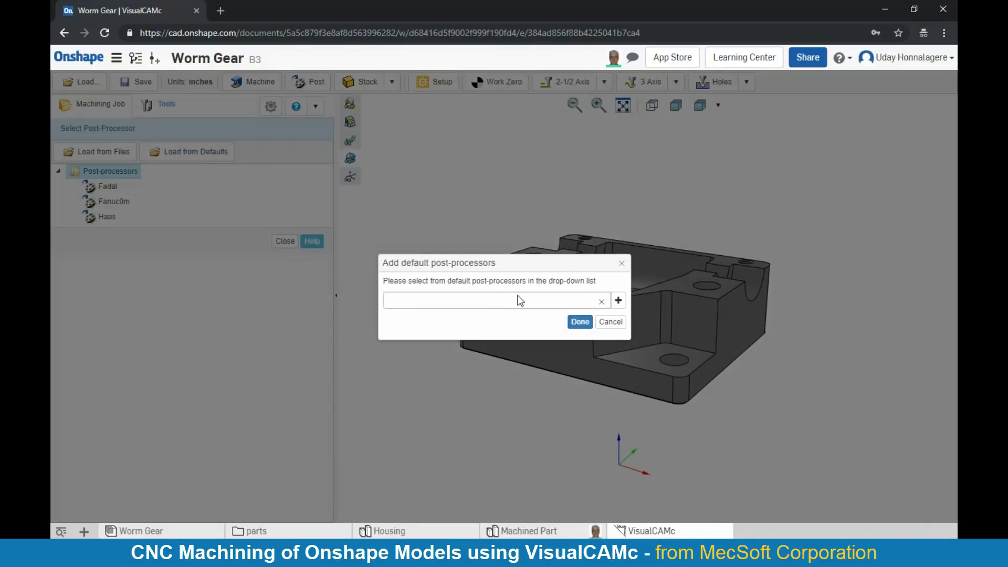
pyautogui.click(520, 300)
pyautogui.moveTo(602, 327)
pyautogui.mouseDown()
pyautogui.moveTo(597, 391)
pyautogui.moveTo(597, 322)
pyautogui.mouseUp()
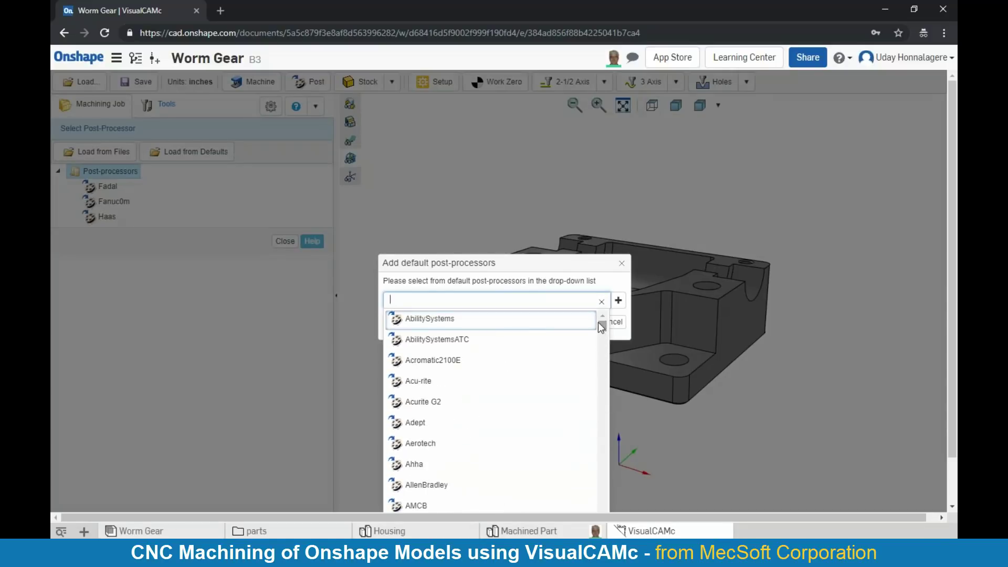
pyautogui.click(583, 280)
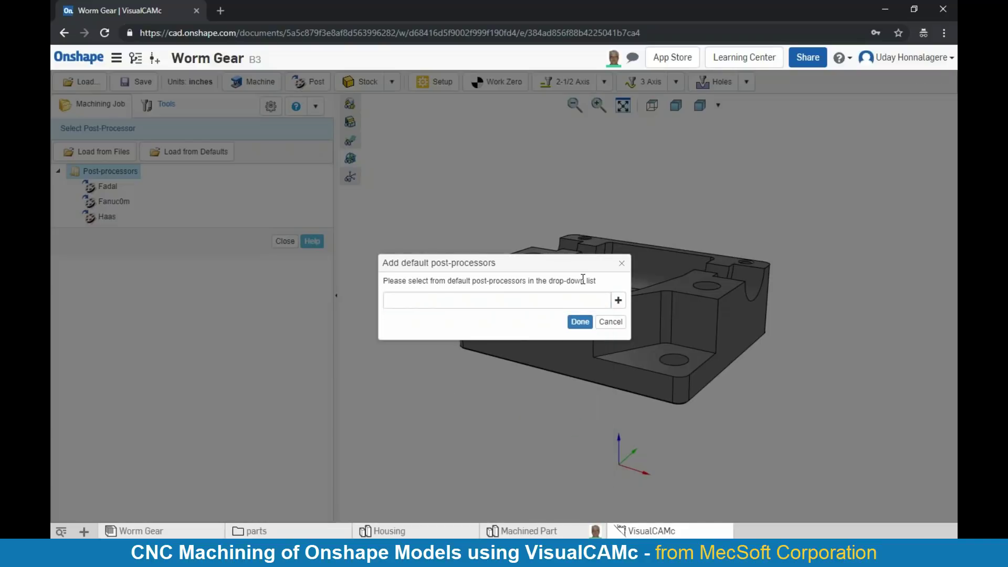
pyautogui.click(608, 321)
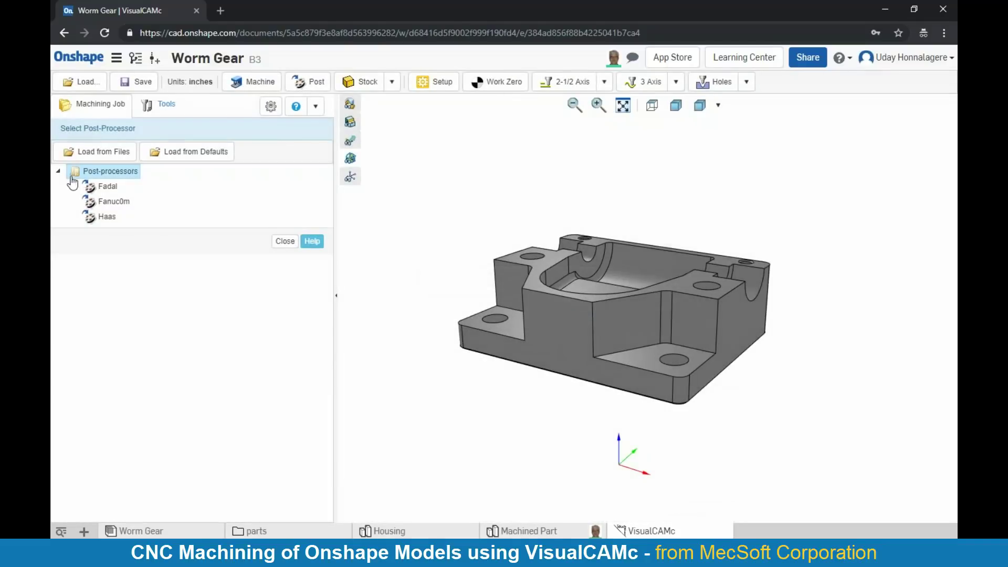
# Assign the Fanuc0m post-processor to the machining job.
pyautogui.click(123, 205)
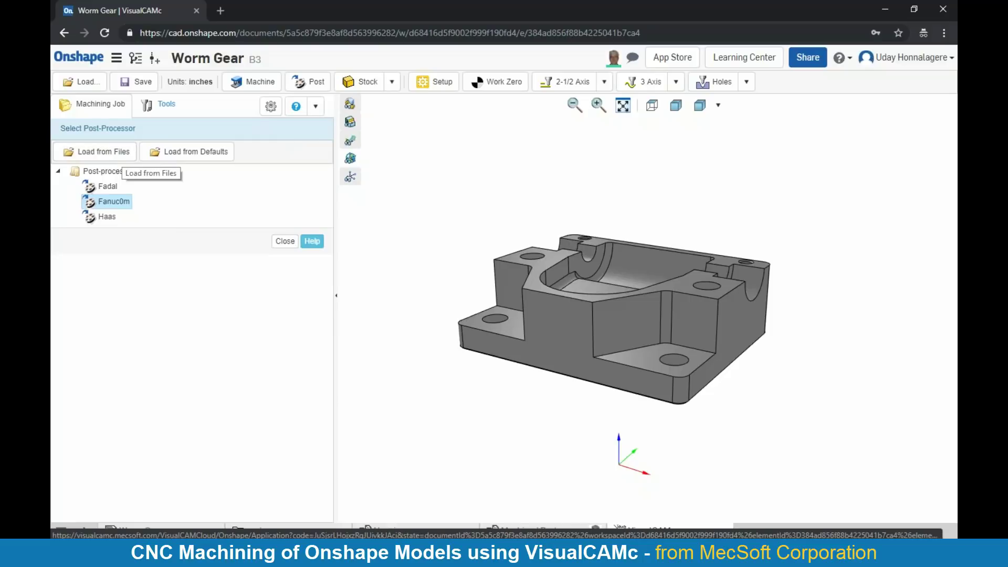
pyautogui.click(279, 245)
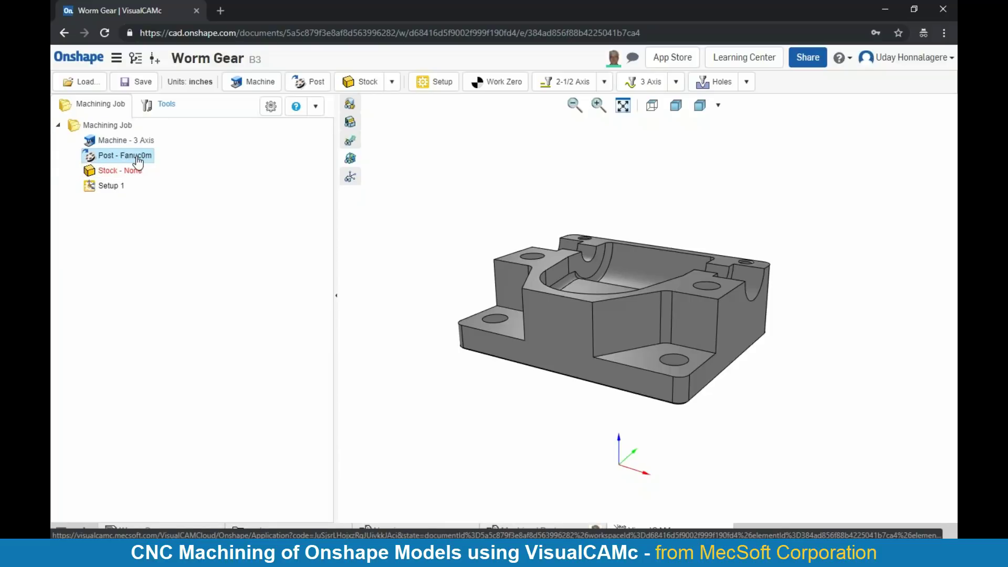
# Create a Part Box Stock around the housing with a Z offset of 0.1 inches and save it.
pyautogui.click(393, 84)
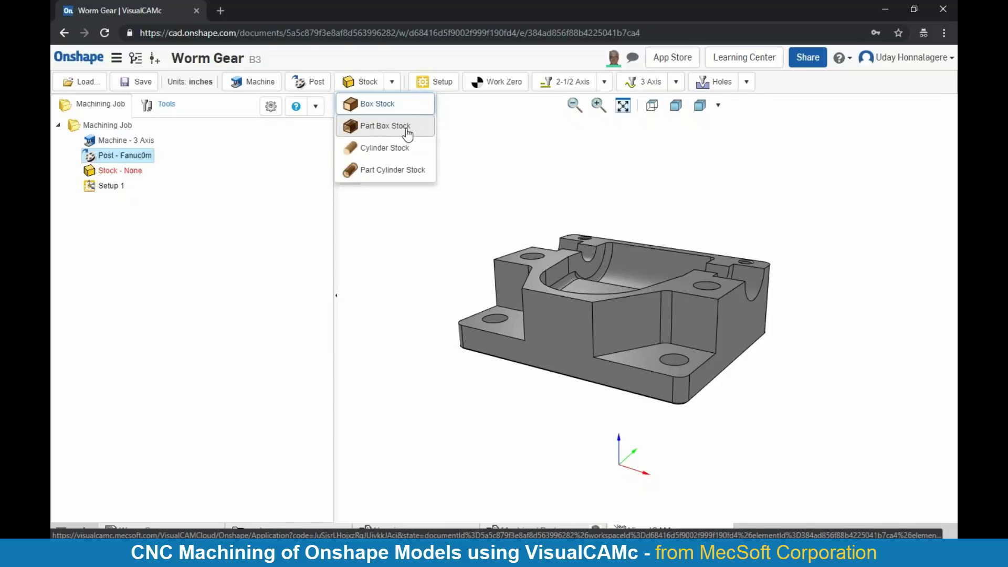
pyautogui.click(406, 132)
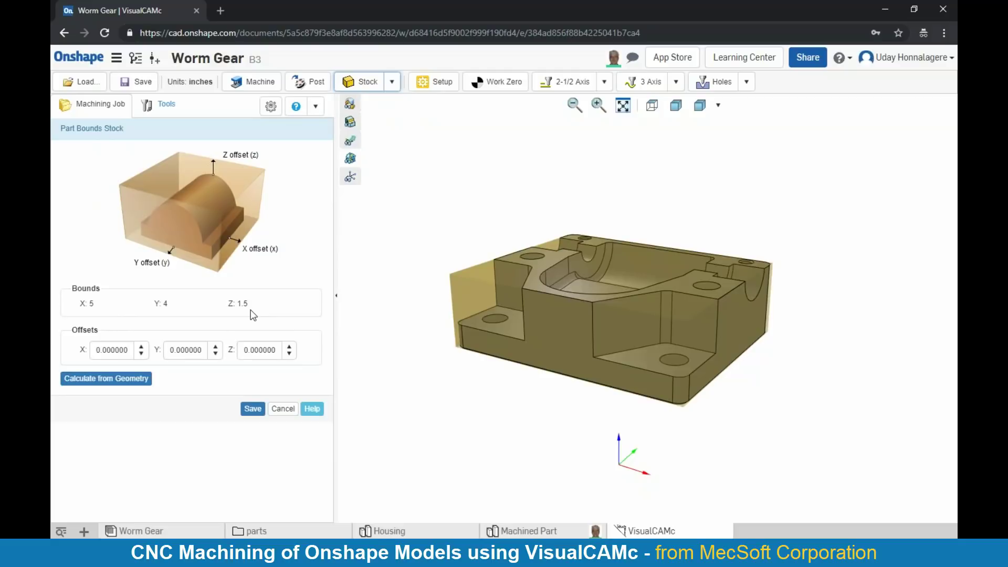
pyautogui.click(289, 347)
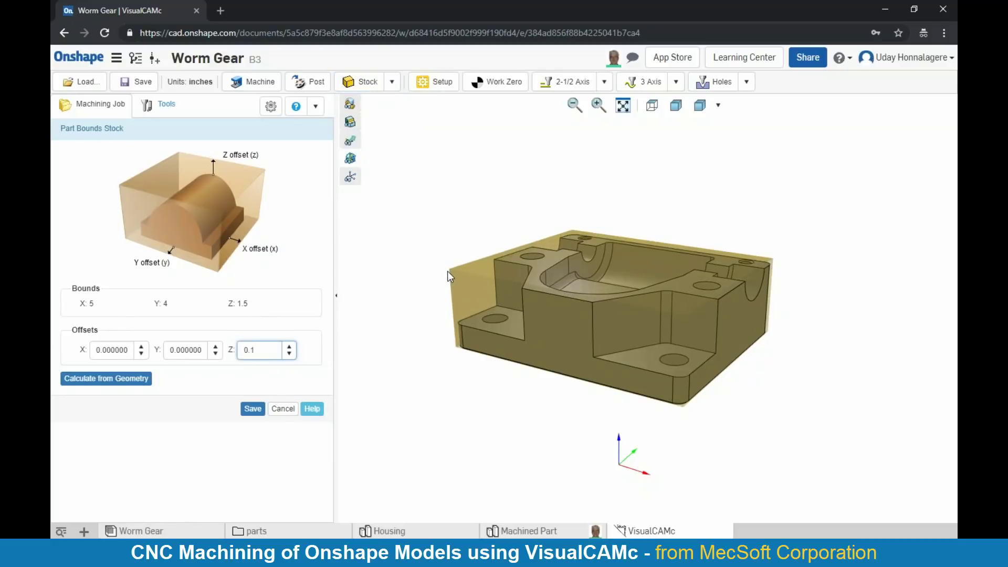
pyautogui.moveTo(564, 272)
pyautogui.mouseDown()
pyautogui.moveTo(575, 274)
pyautogui.moveTo(554, 285)
pyautogui.moveTo(568, 270)
pyautogui.mouseUp()
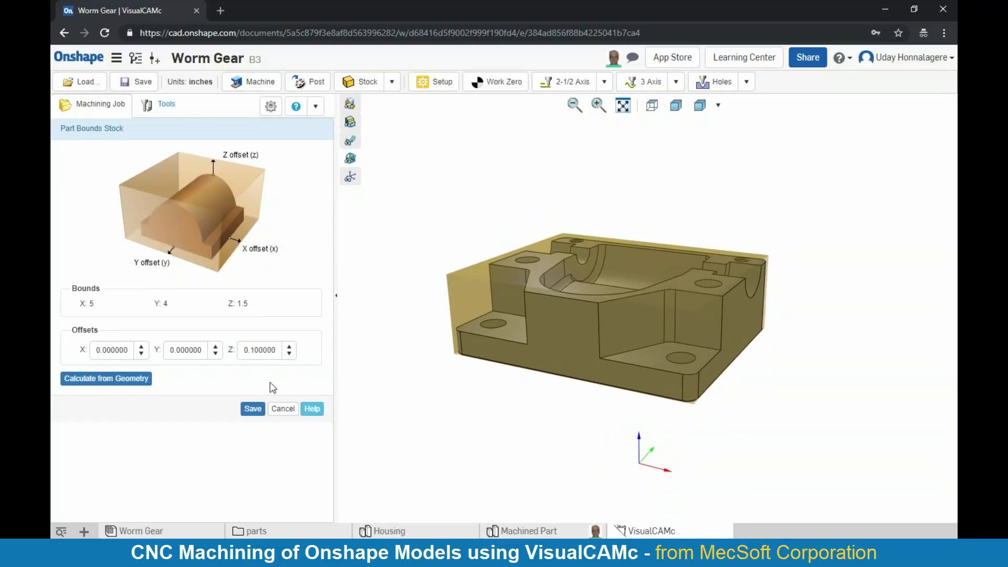
pyautogui.click(251, 409)
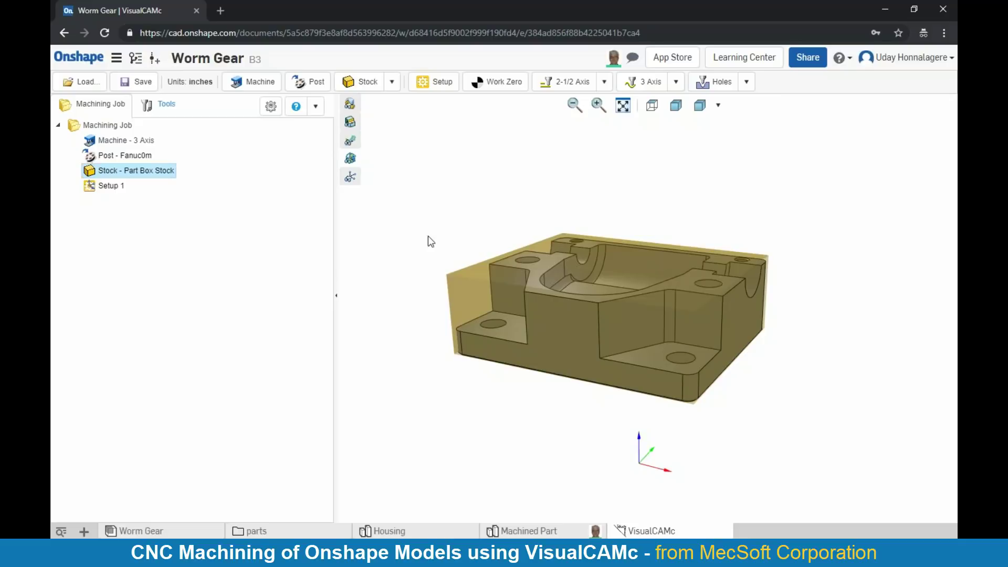
# Create a work zero at the stock box's highest Z, South West corner, output work offset register 54, and save it.
pyautogui.click(474, 84)
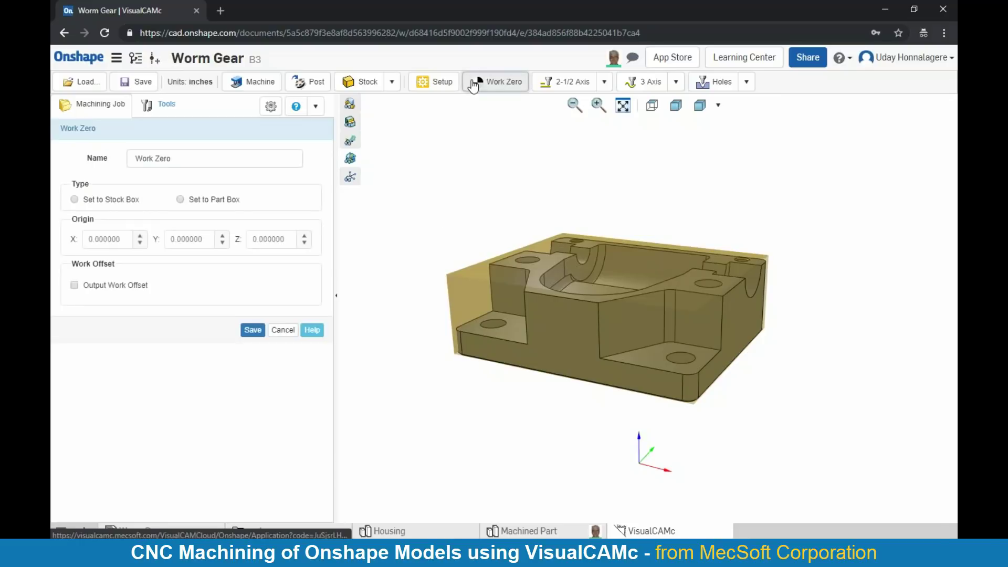
pyautogui.click(112, 204)
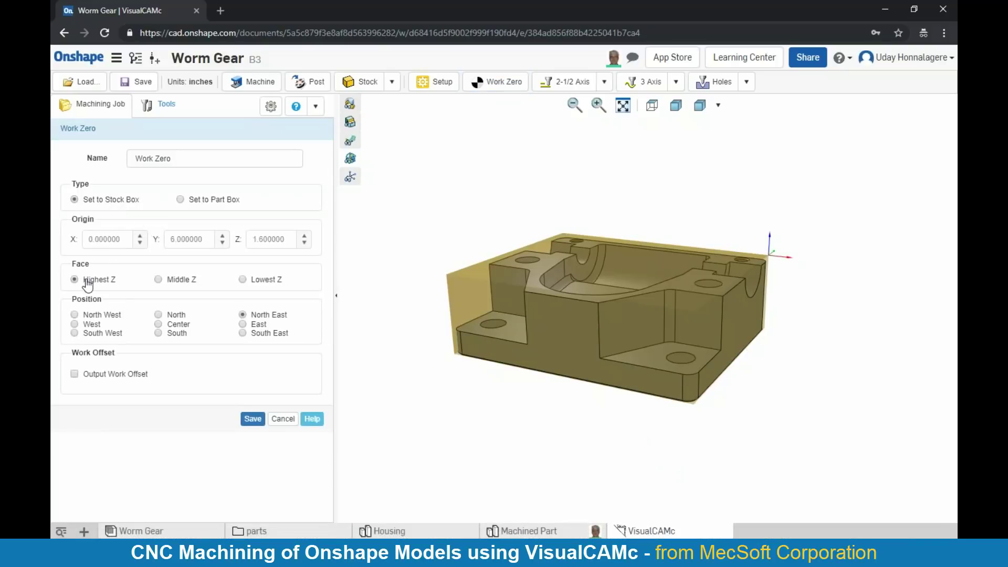
pyautogui.click(78, 332)
pyautogui.click(105, 374)
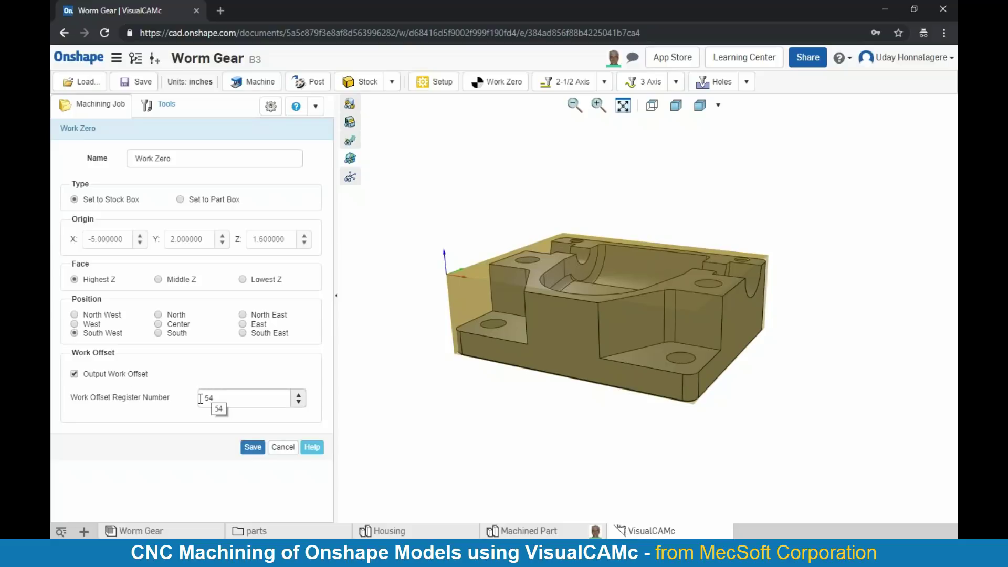
pyautogui.click(251, 448)
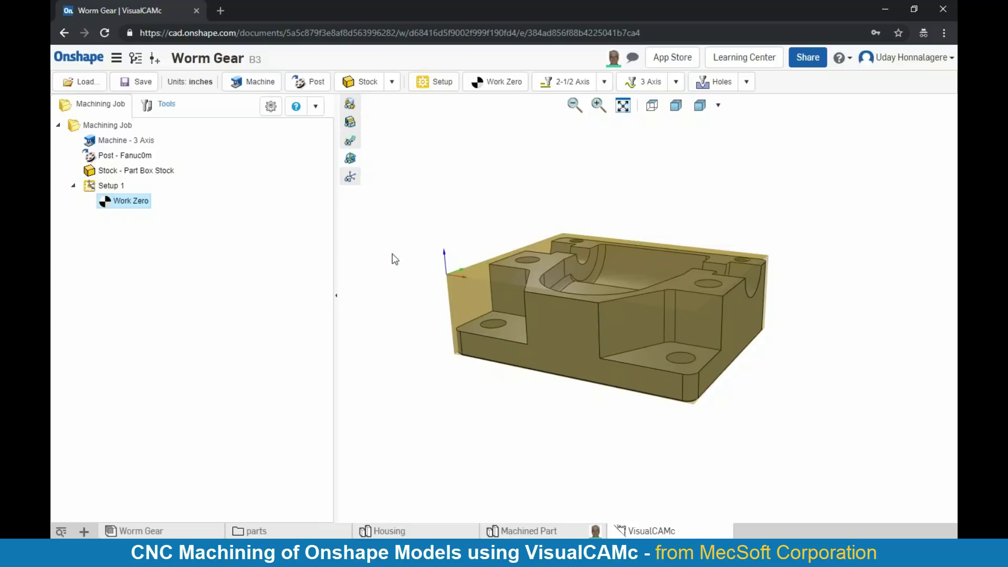
# Look through the available 2-1/2 Axis, 3 Axis and Holes machining operations.
pyautogui.moveTo(575, 393); pyautogui.dragTo(582, 402, button='right')
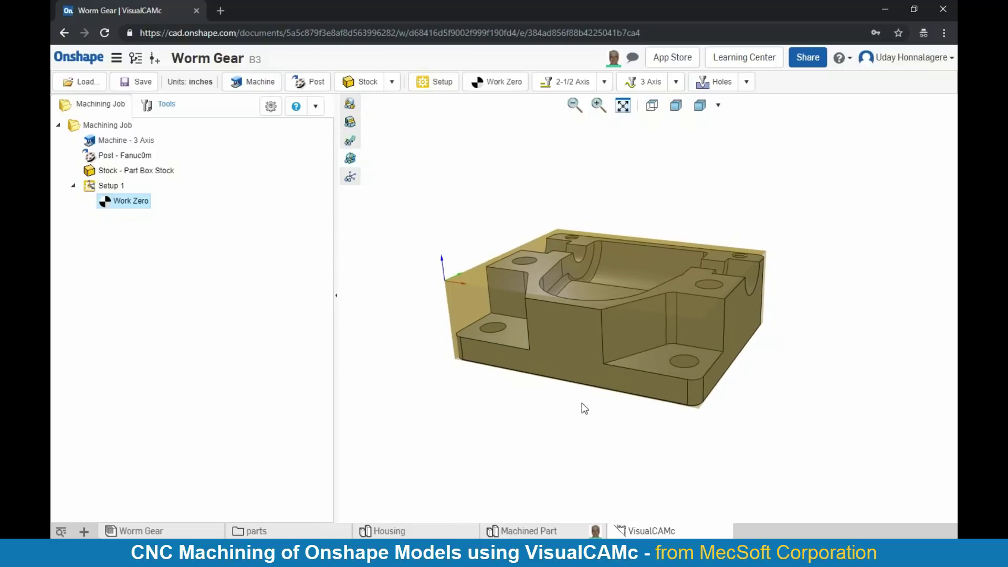
pyautogui.click(606, 83)
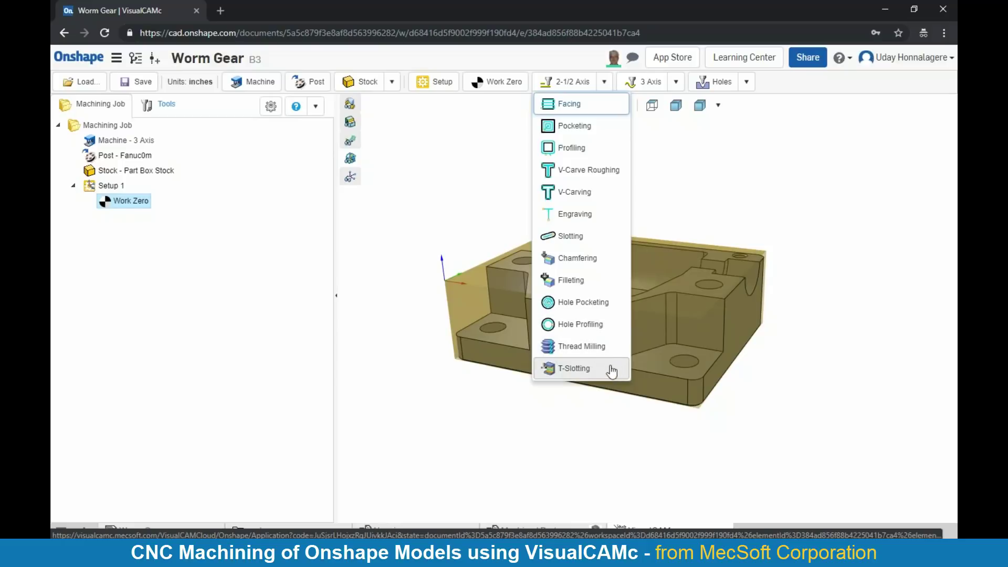
pyautogui.click(679, 188)
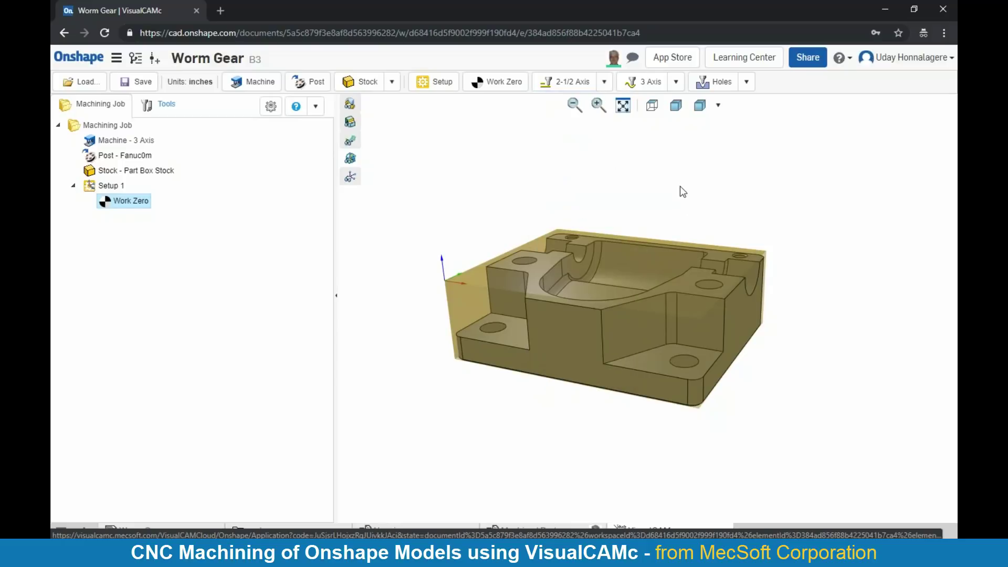
pyautogui.click(676, 84)
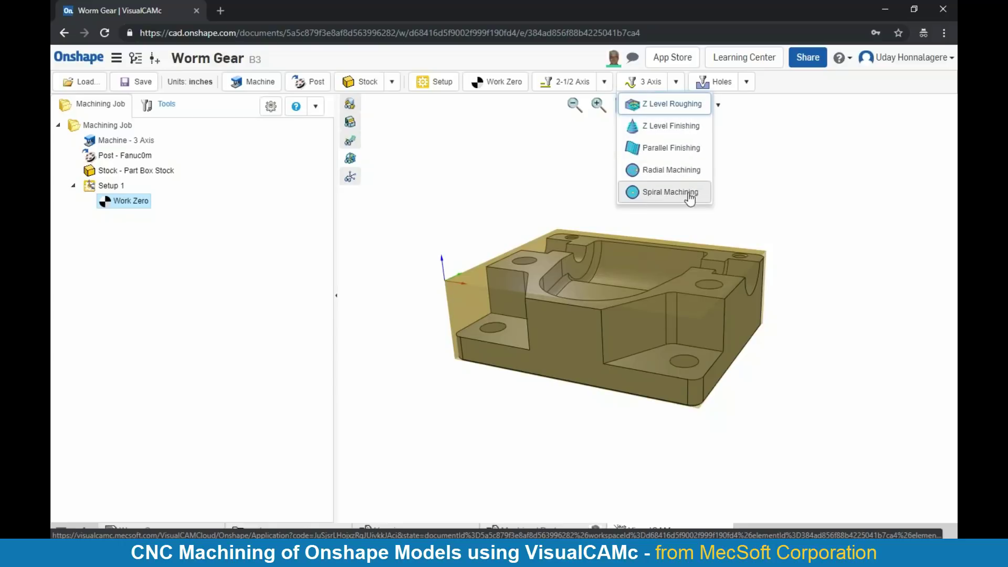
pyautogui.click(743, 87)
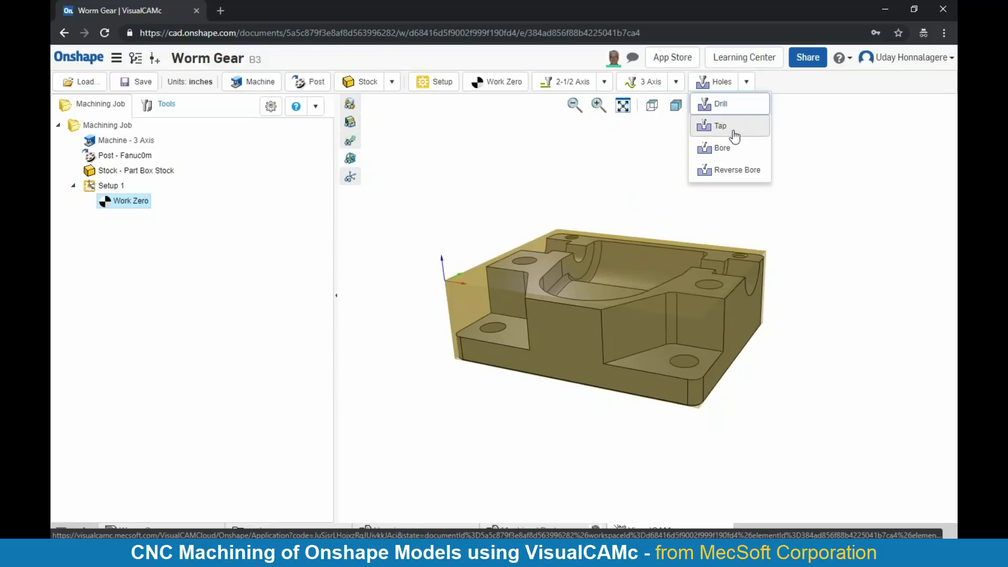
pyautogui.click(786, 191)
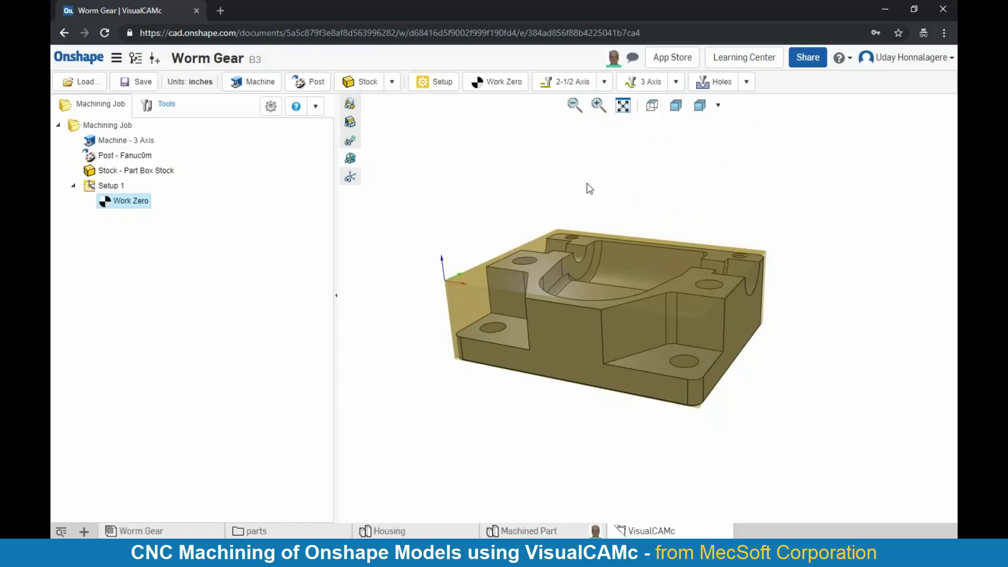
pyautogui.scroll(1, 540, 260)
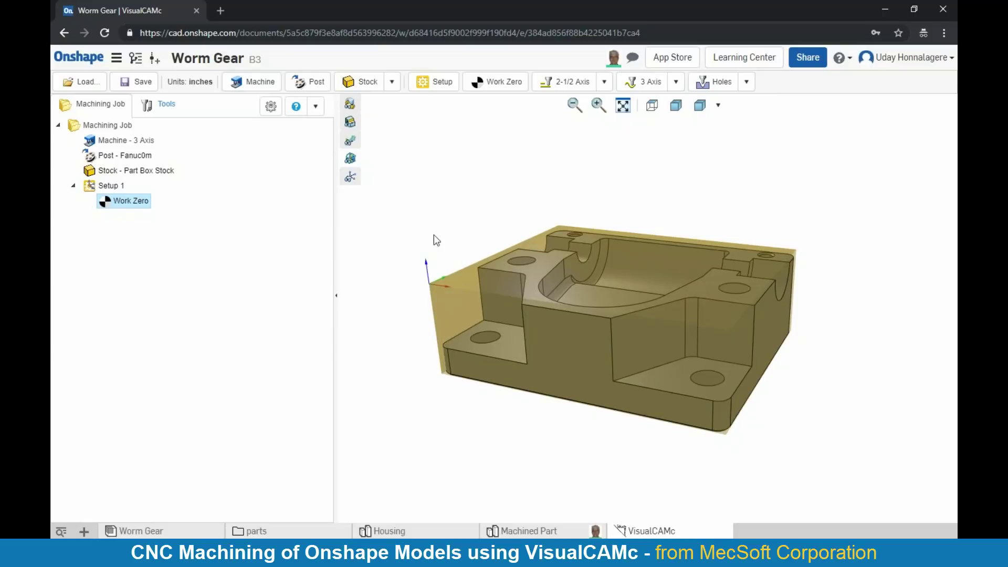
# Start a 2-1/2 Axis Facing operation and open its tool selection.
pyautogui.click(604, 81)
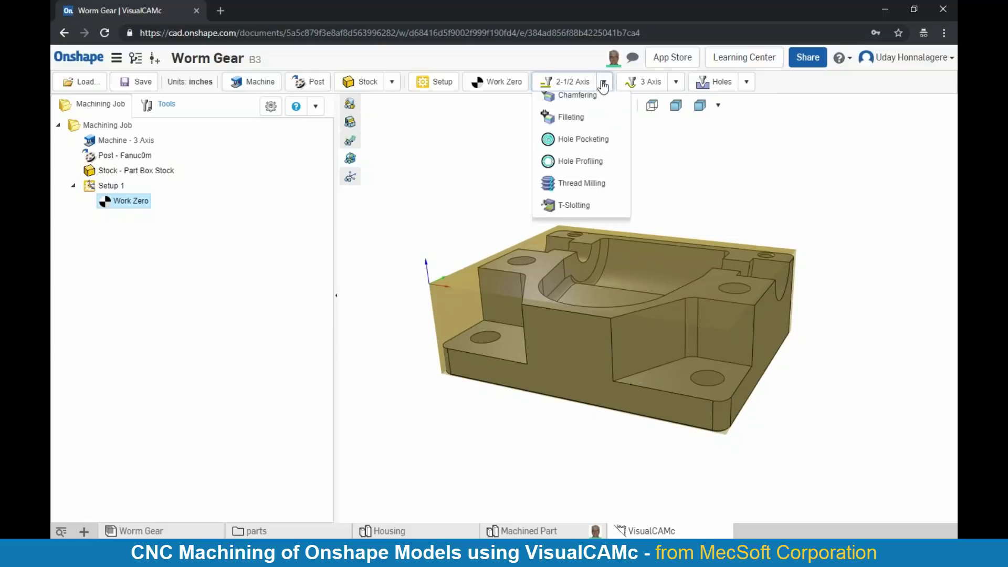
pyautogui.click(570, 108)
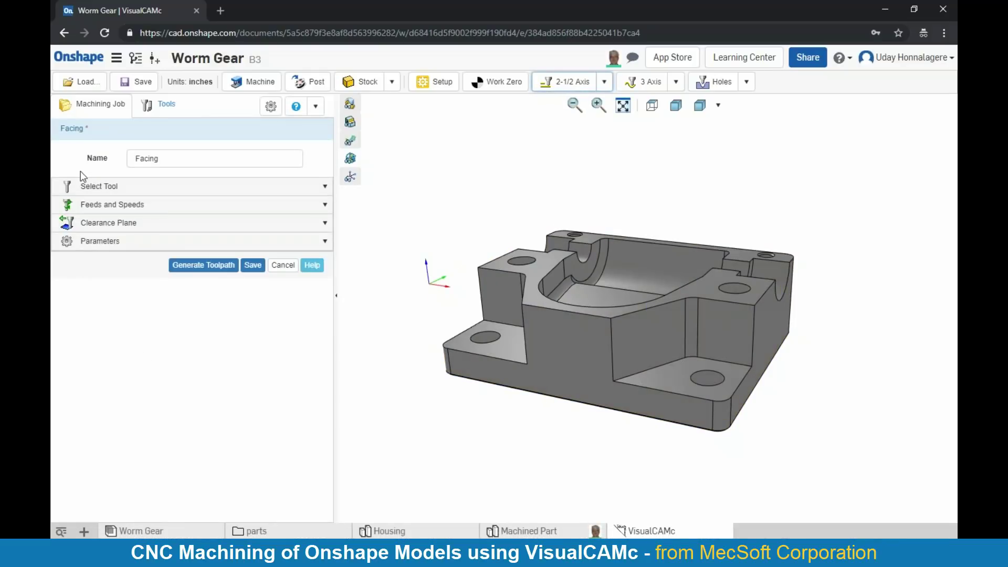
pyautogui.click(82, 184)
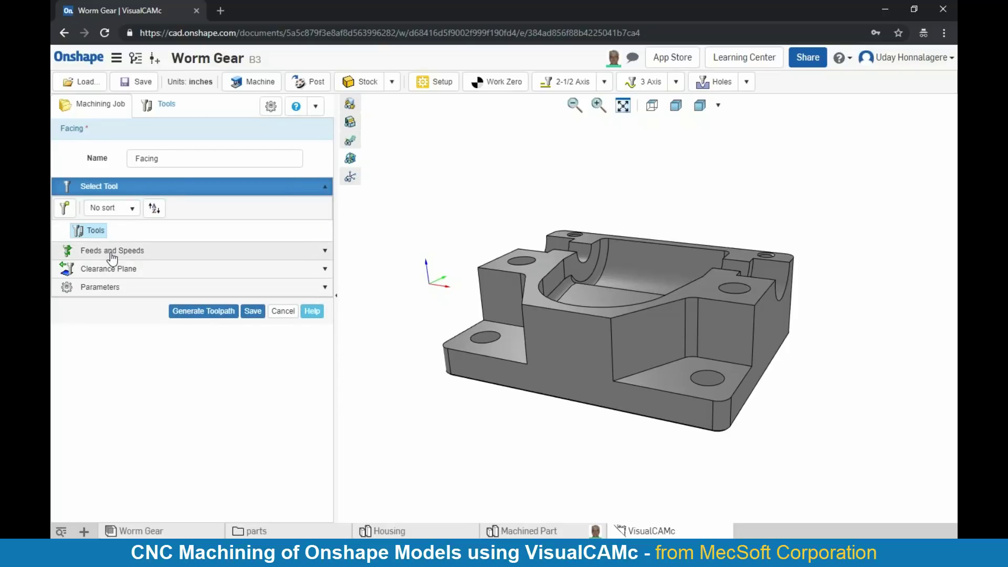
# Start creating a tool in the document and look through the available mill and drill types.
pyautogui.click(148, 111)
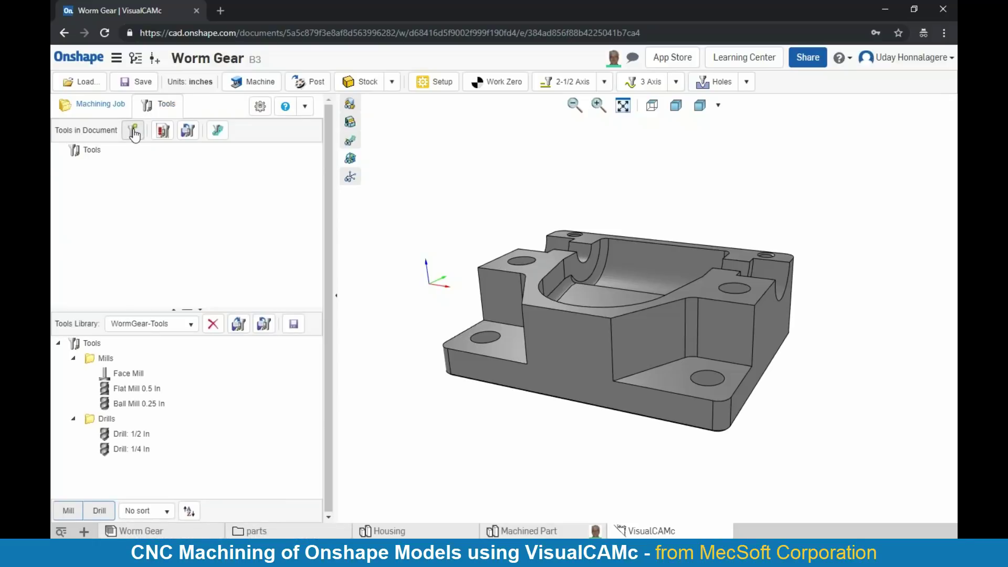
pyautogui.click(134, 131)
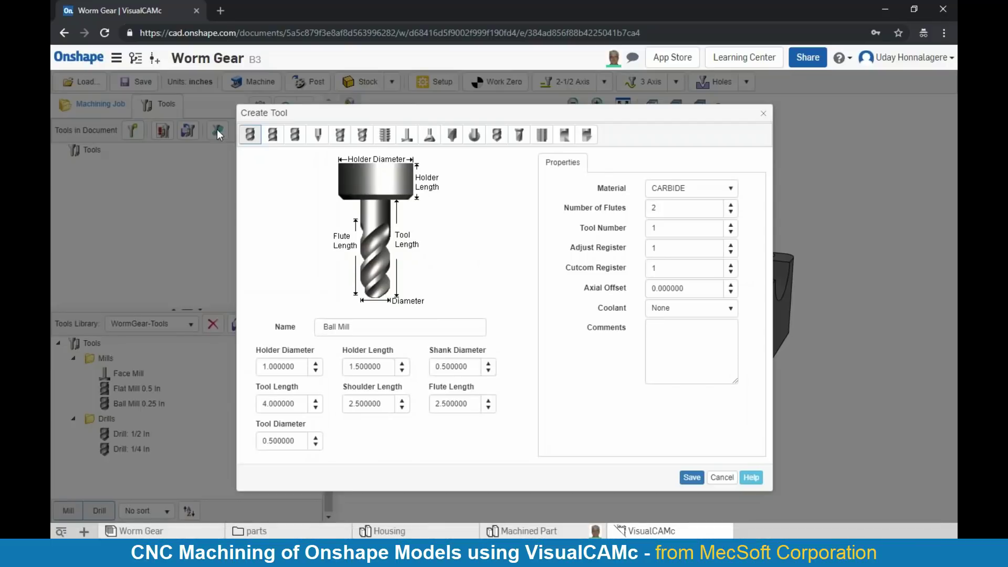
pyautogui.click(273, 134)
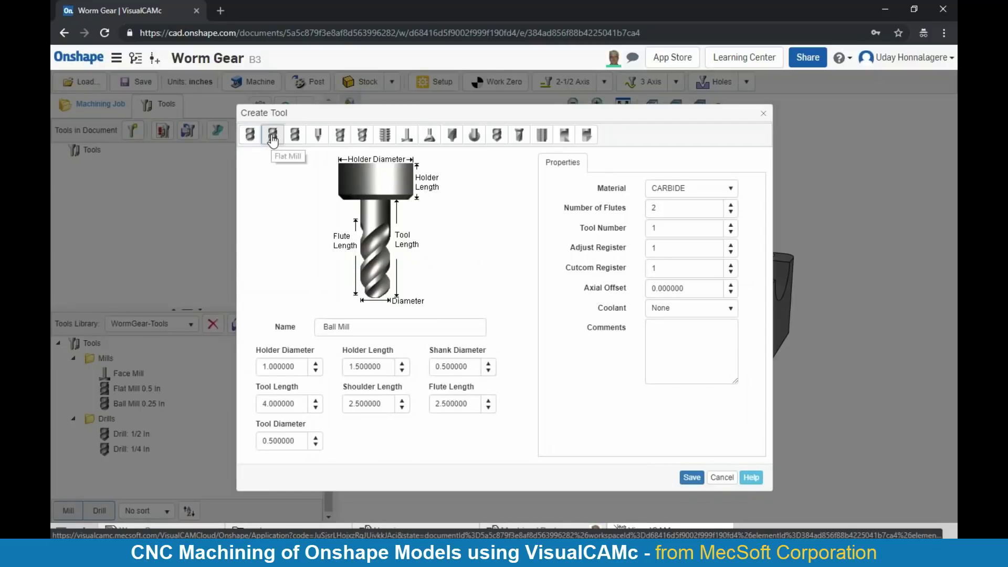
pyautogui.click(295, 138)
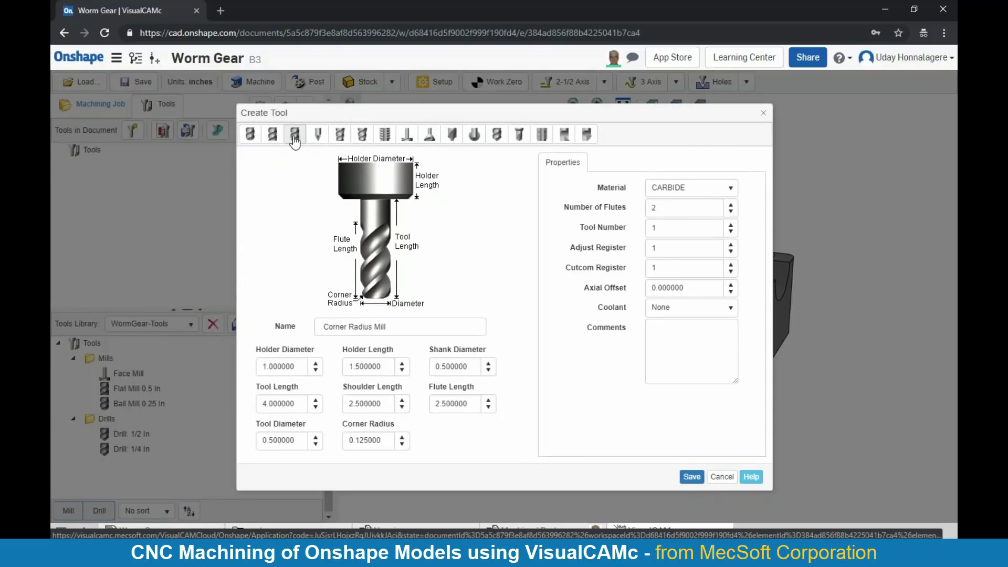
pyautogui.click(316, 138)
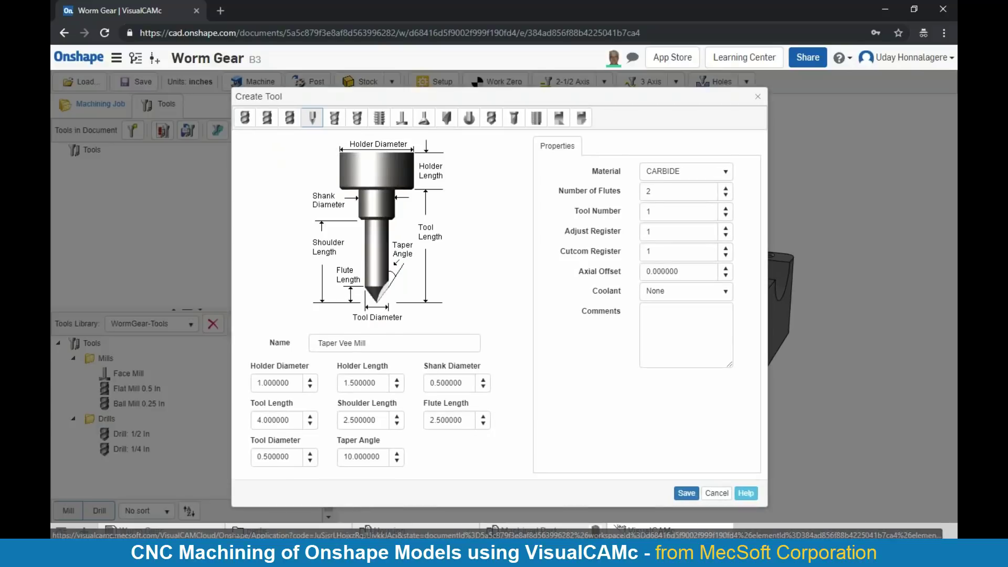
pyautogui.click(334, 122)
pyautogui.click(362, 126)
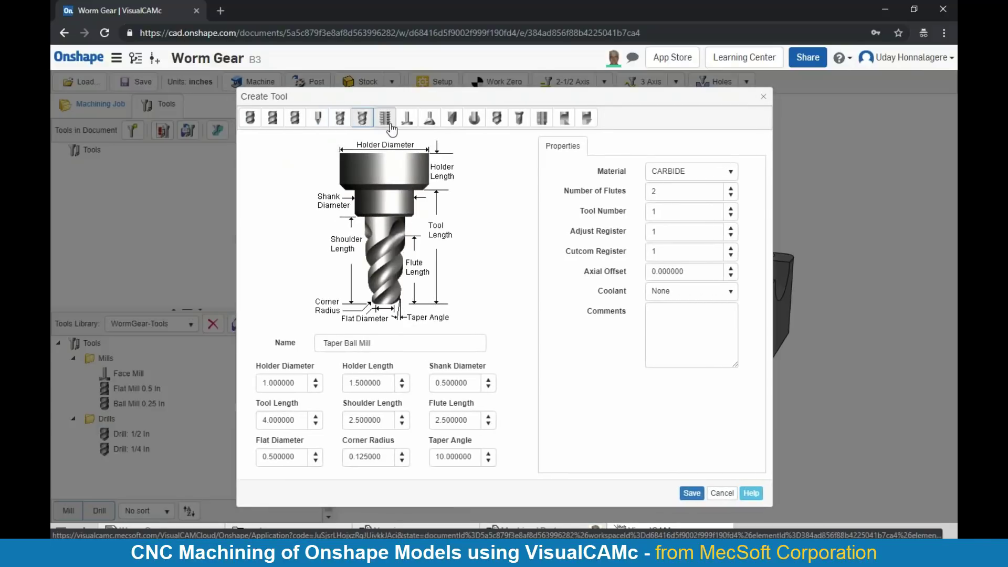
pyautogui.click(385, 126)
pyautogui.click(405, 127)
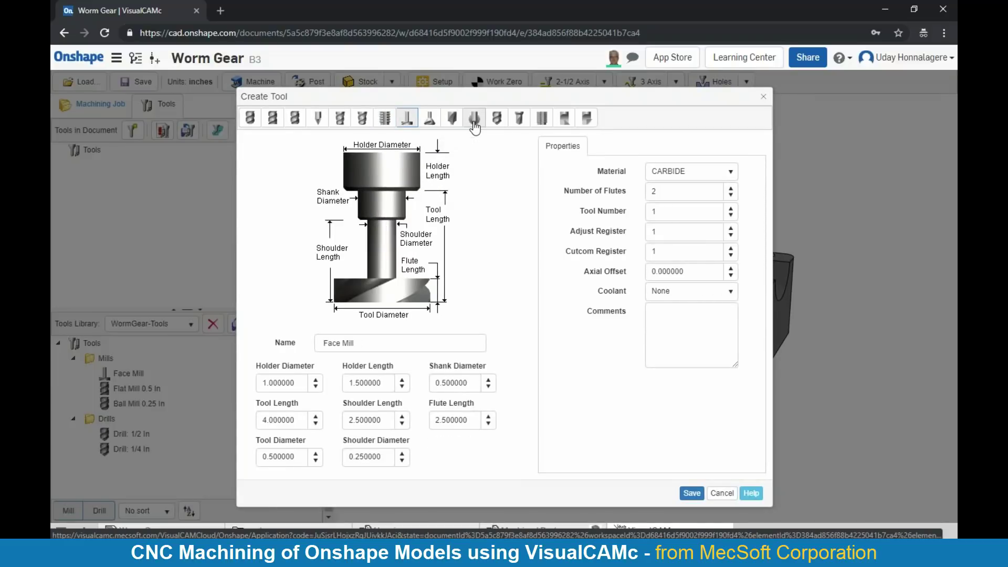
pyautogui.click(494, 124)
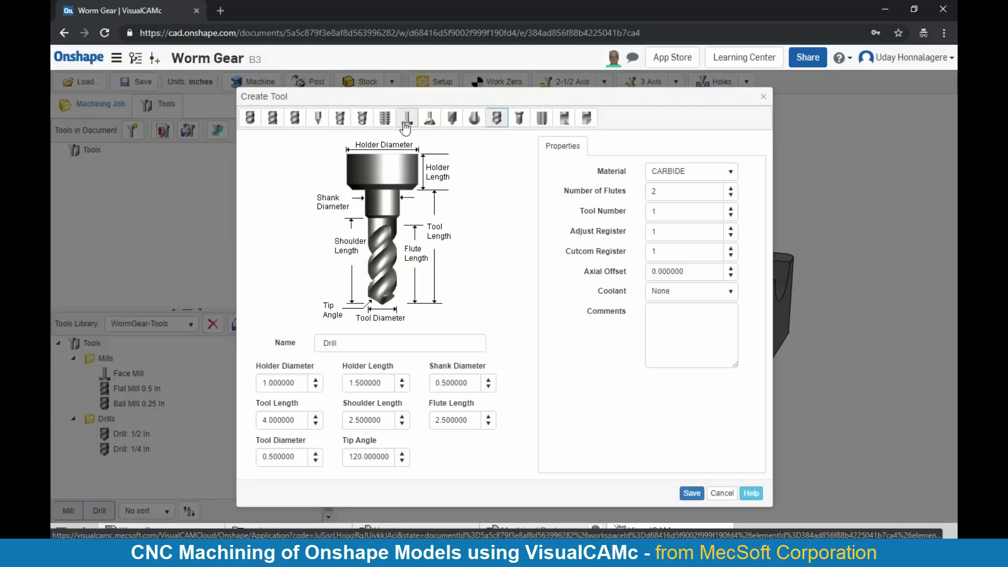
# Define a Face Mill with tool diameter 2, shoulder diameter 0.5 and flute length 0.5 inches.
pyautogui.click(405, 125)
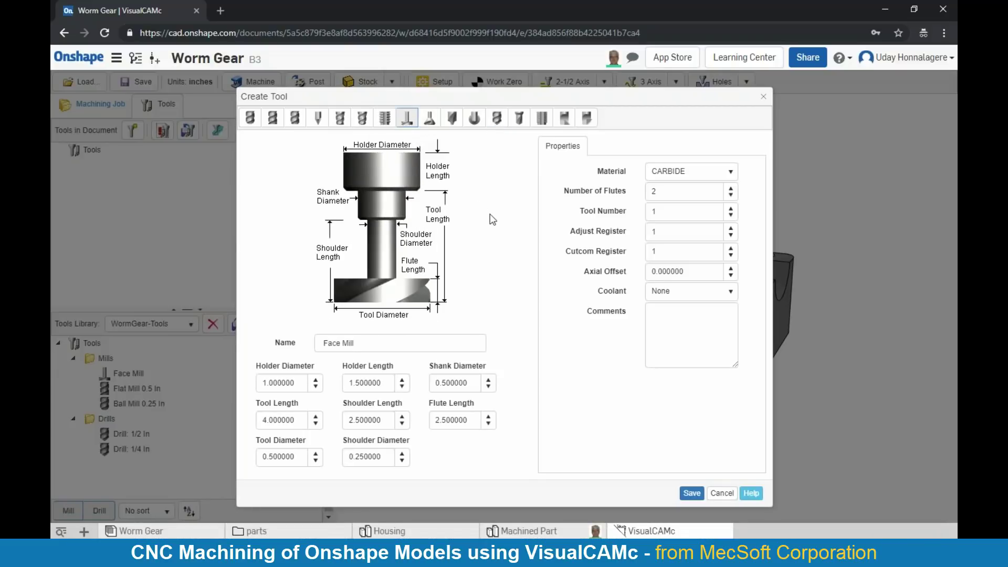
pyautogui.moveTo(293, 456); pyautogui.dragTo(248, 455)
pyautogui.write('2')
pyautogui.click(357, 458)
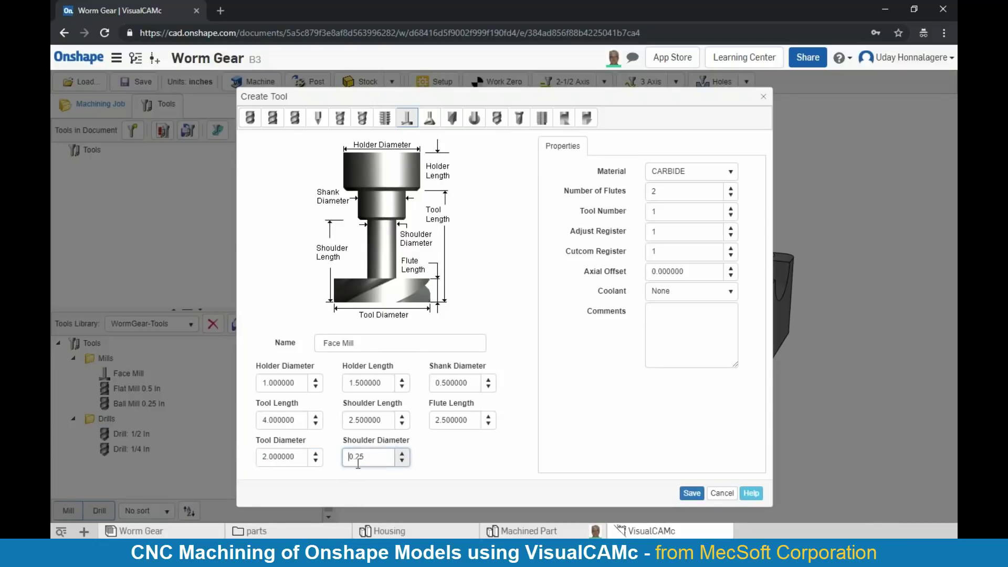
pyautogui.press('BackSpace')
pyautogui.click(436, 423)
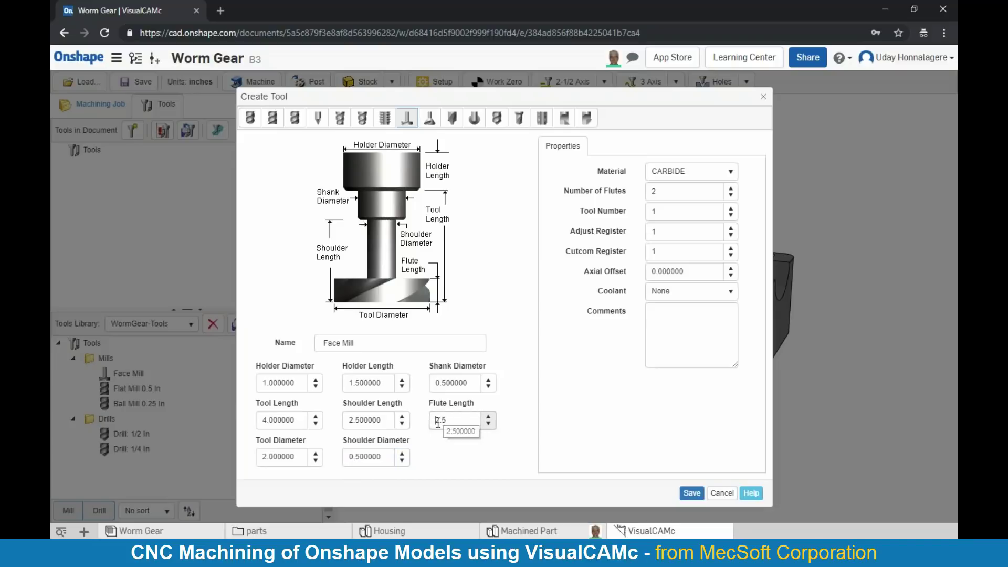
pyautogui.press('BackSpace')
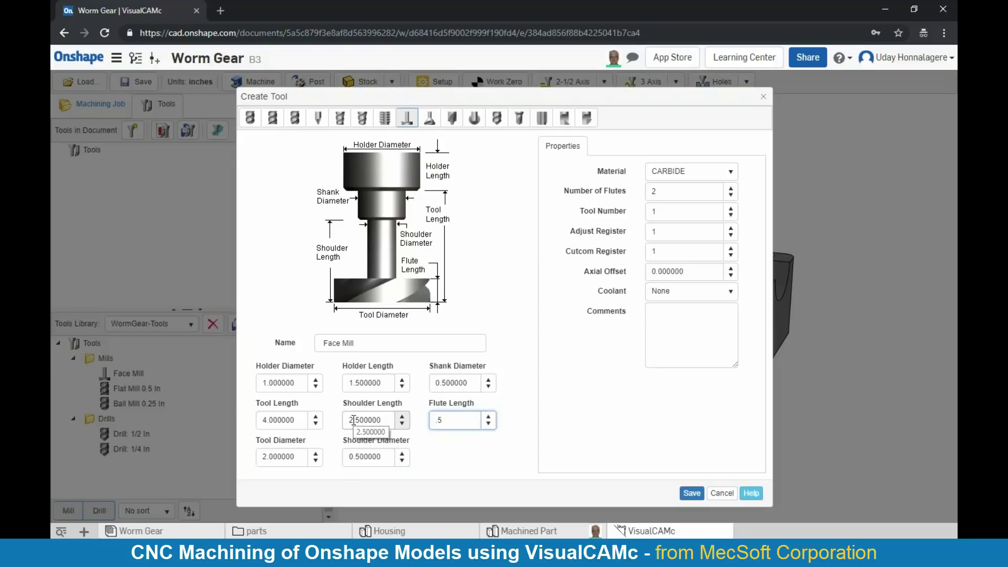
# Set the face mill's shoulder length to 0.75 and tool length to 1 inch, keep coolant at None, and save the tool.
pyautogui.click(356, 420)
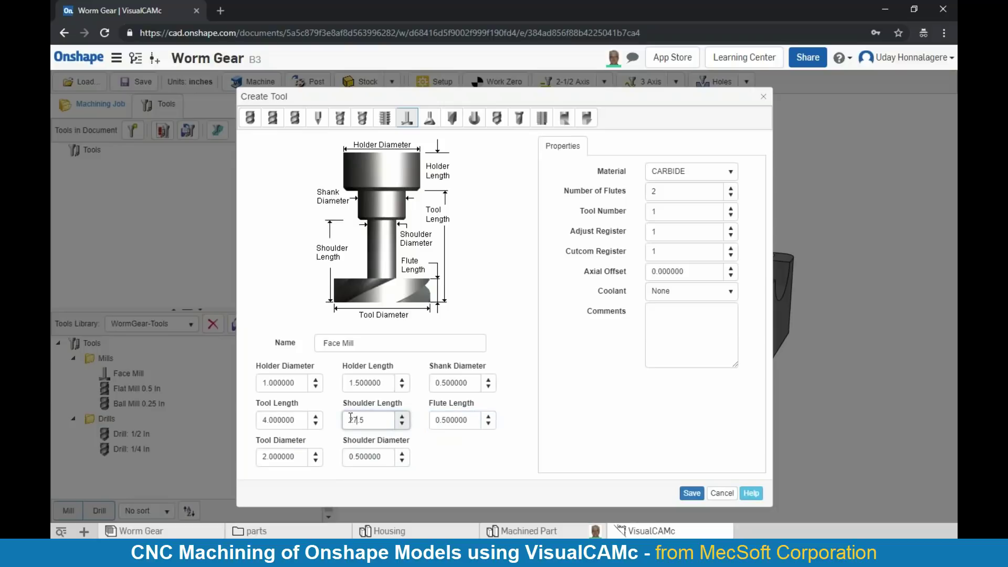
pyautogui.press('Delete')
pyautogui.moveTo(358, 423); pyautogui.dragTo(332, 425)
pyautogui.write('0.75')
pyautogui.moveTo(280, 420); pyautogui.dragTo(246, 419)
pyautogui.write('1')
pyautogui.press('Tab')
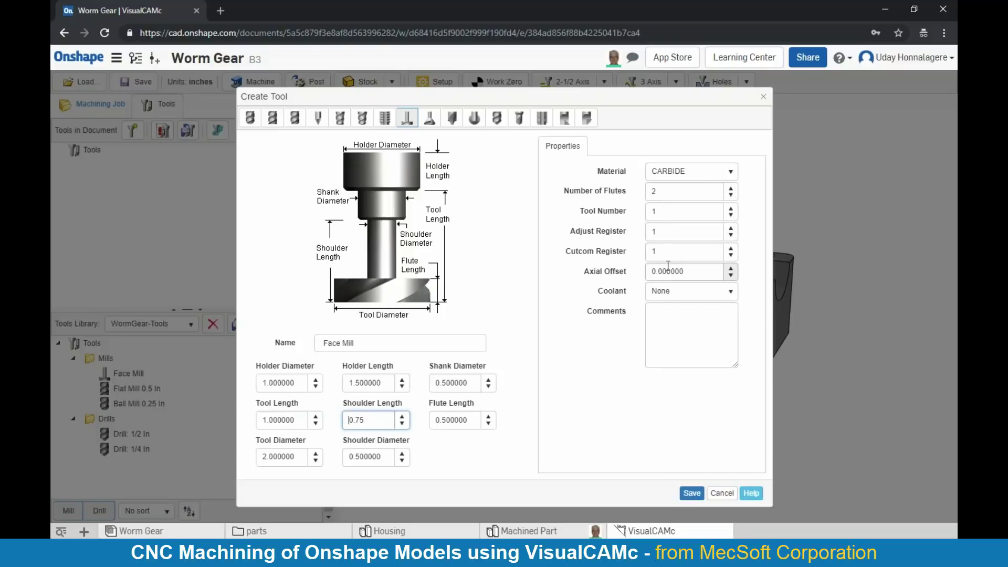
pyautogui.click(681, 297)
pyautogui.click(682, 297)
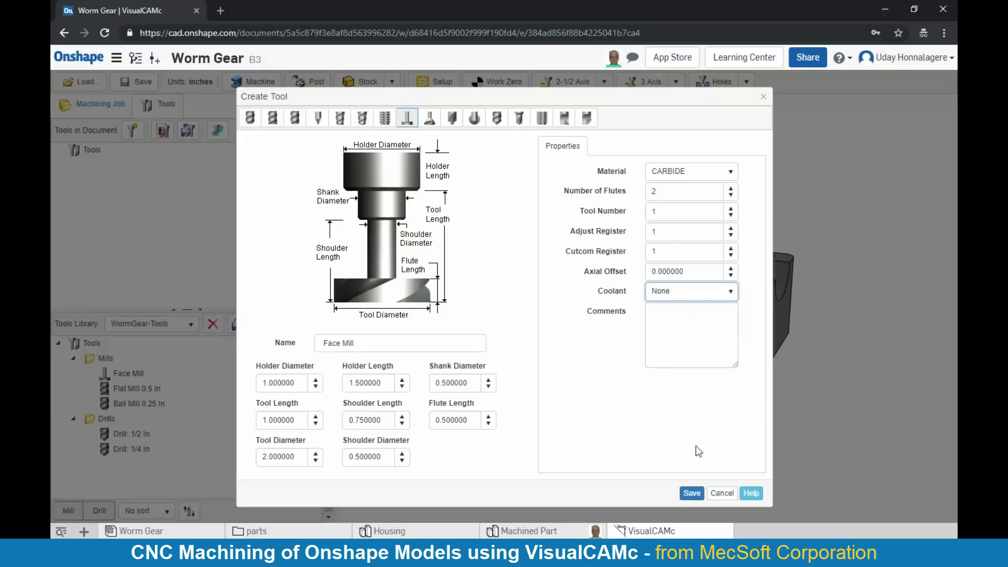
pyautogui.click(691, 493)
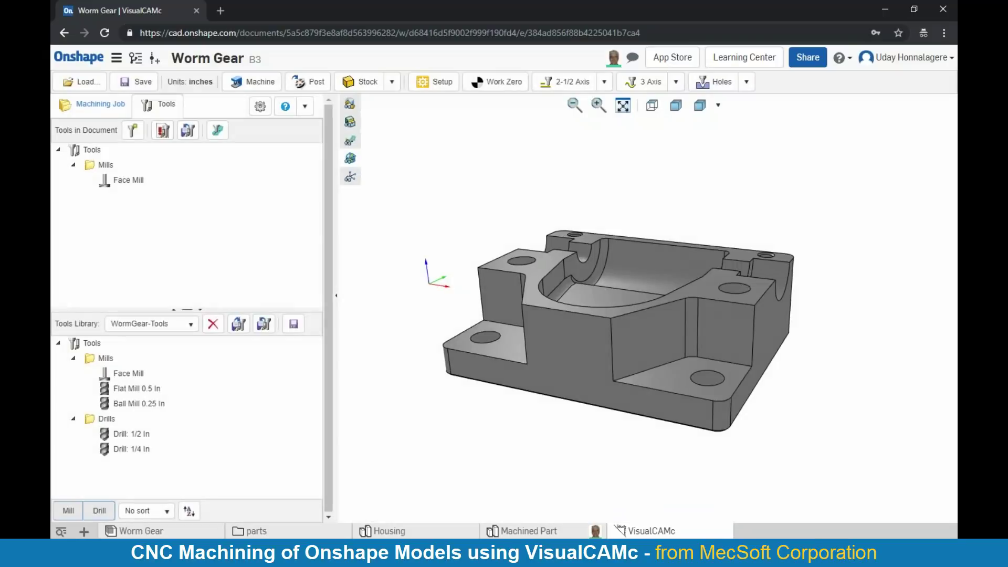
# Add the Flat Mill 0.5 In, Ball Mill 0.25 In and 1/2 In drill from the WormGear-Tools library to the document tools.
pyautogui.moveTo(139, 190)
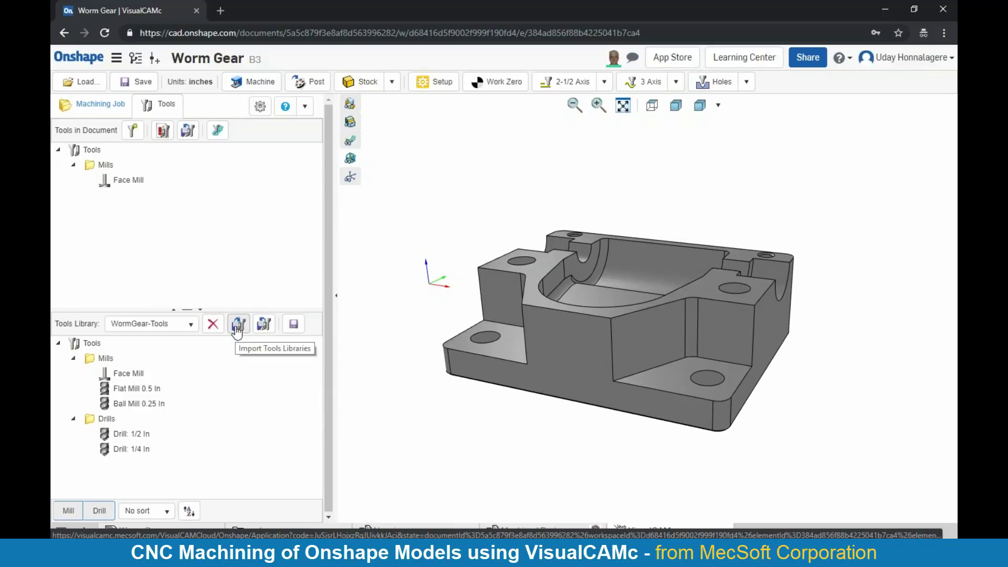
pyautogui.moveTo(151, 393)
pyautogui.moveTo(151, 393); pyautogui.dragTo(124, 195)
pyautogui.moveTo(115, 407)
pyautogui.moveTo(115, 407); pyautogui.dragTo(120, 206)
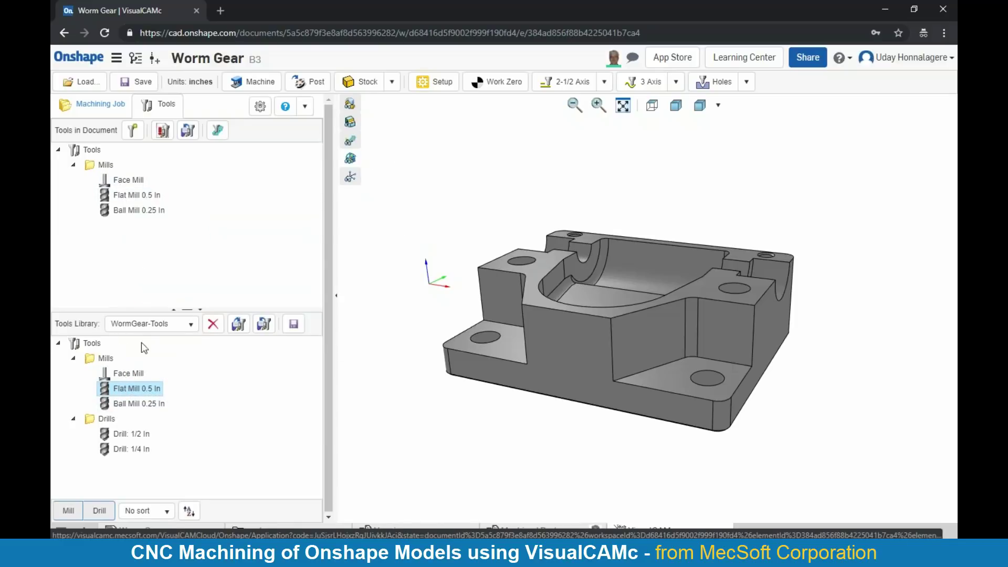
pyautogui.moveTo(119, 434); pyautogui.dragTo(120, 223)
# Return to the Facing operation and select the Face Mill as its tool.
pyautogui.click(93, 111)
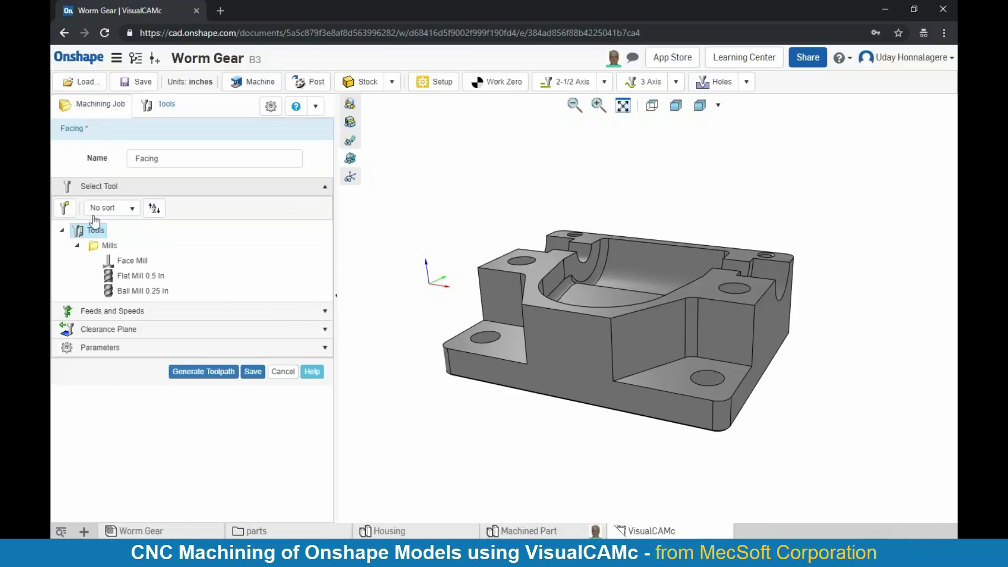
pyautogui.moveTo(125, 268)
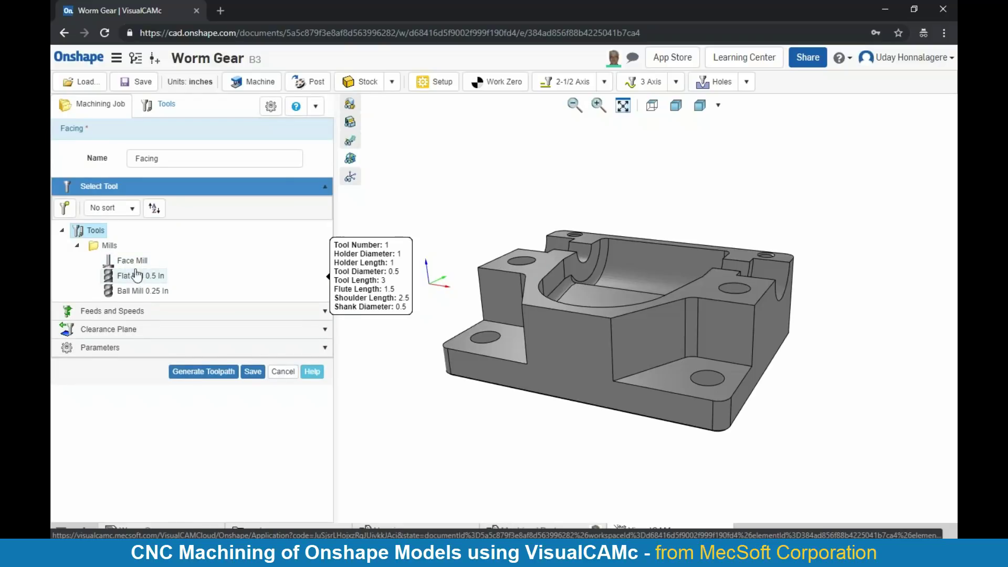
pyautogui.click(133, 265)
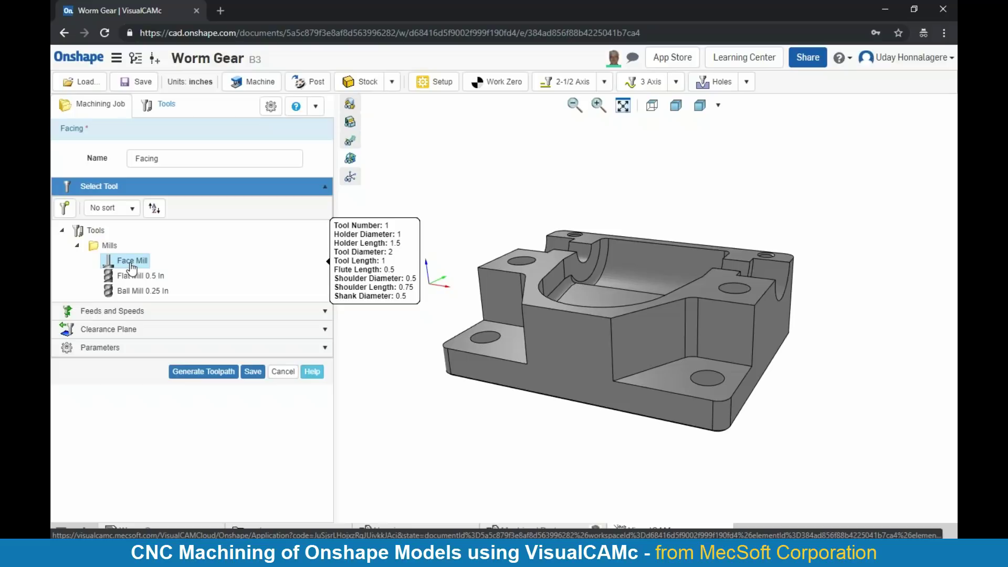
# Review the Facing operation's feeds and speeds and its automatic clearance plane above the part.
pyautogui.click(132, 315)
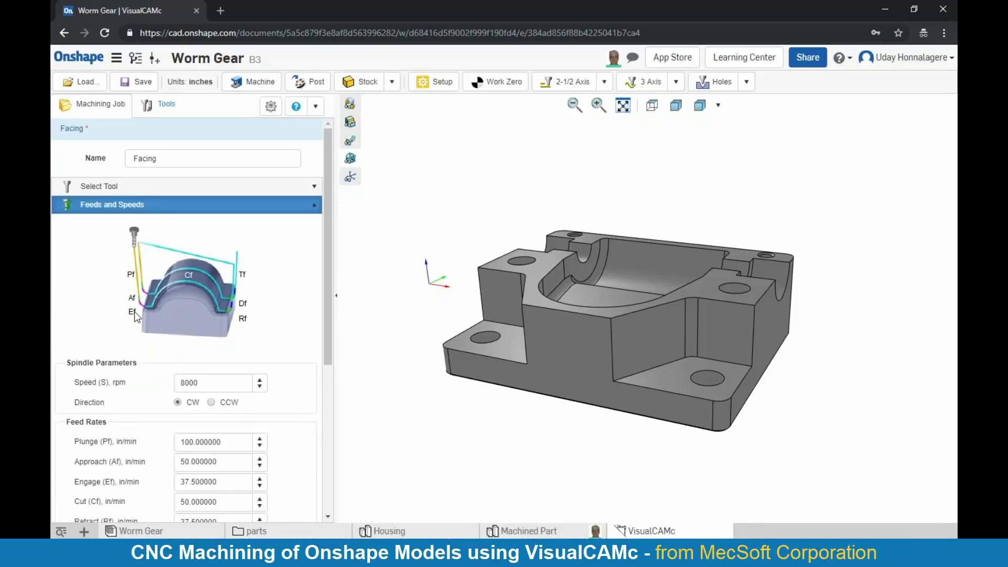
pyautogui.scroll(-3, 135, 315)
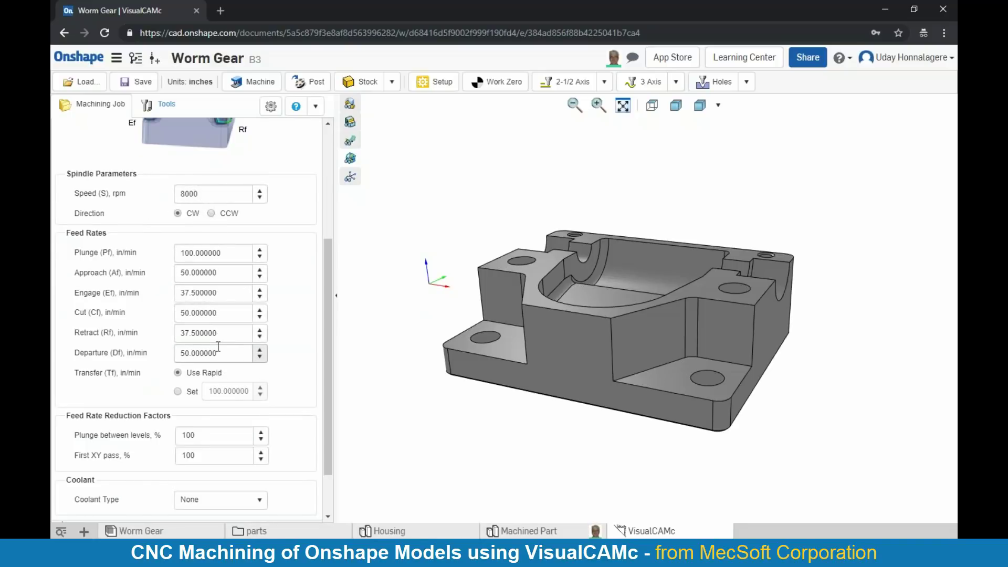
pyautogui.scroll(-2, 218, 352)
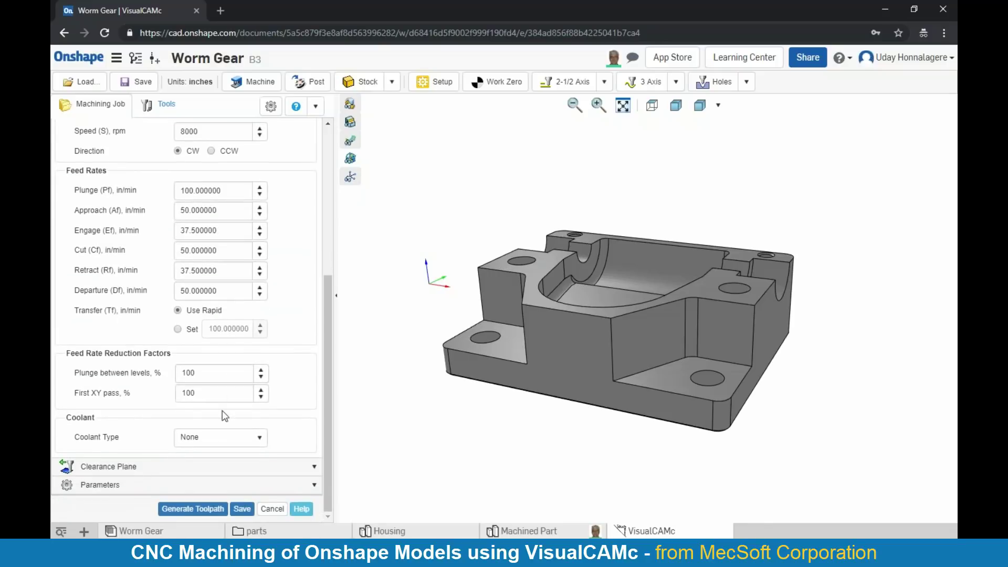
pyautogui.click(225, 467)
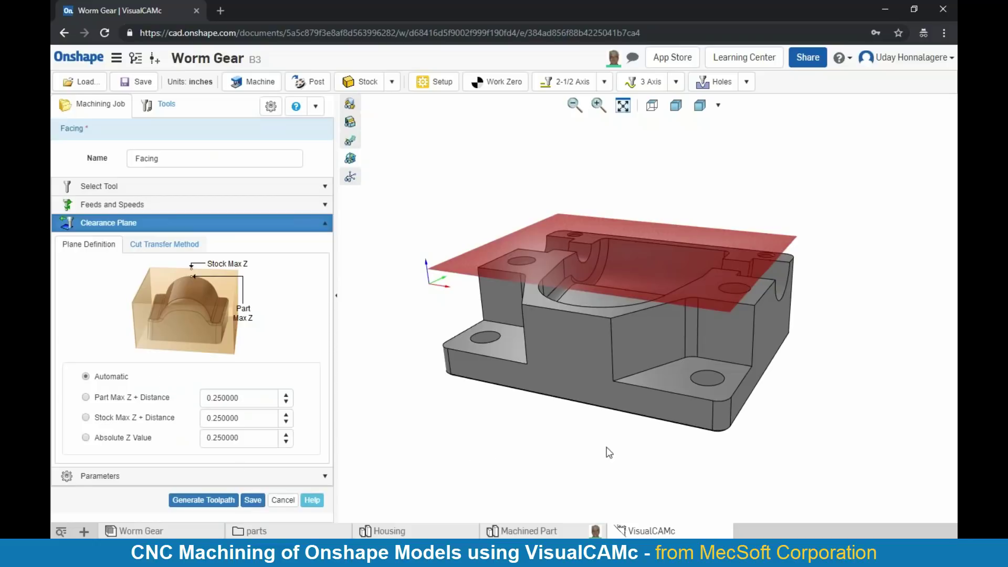
pyautogui.hotkey('shift', '1')
pyautogui.hotkey('shift', '7')
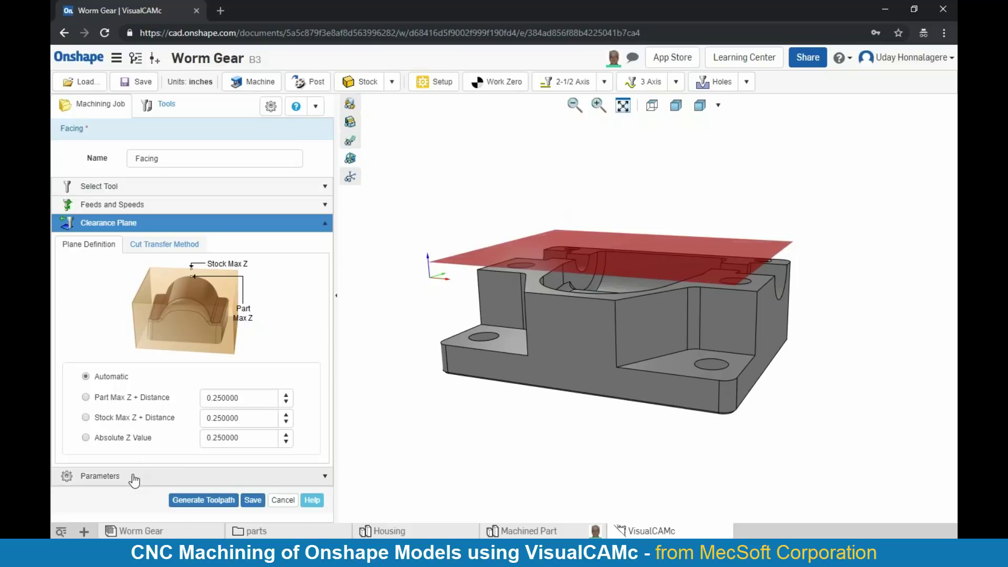
# Set the Facing operation to Linear Cuts with a stepover of 50% of the tool diameter and check its cut levels.
pyautogui.click(134, 478)
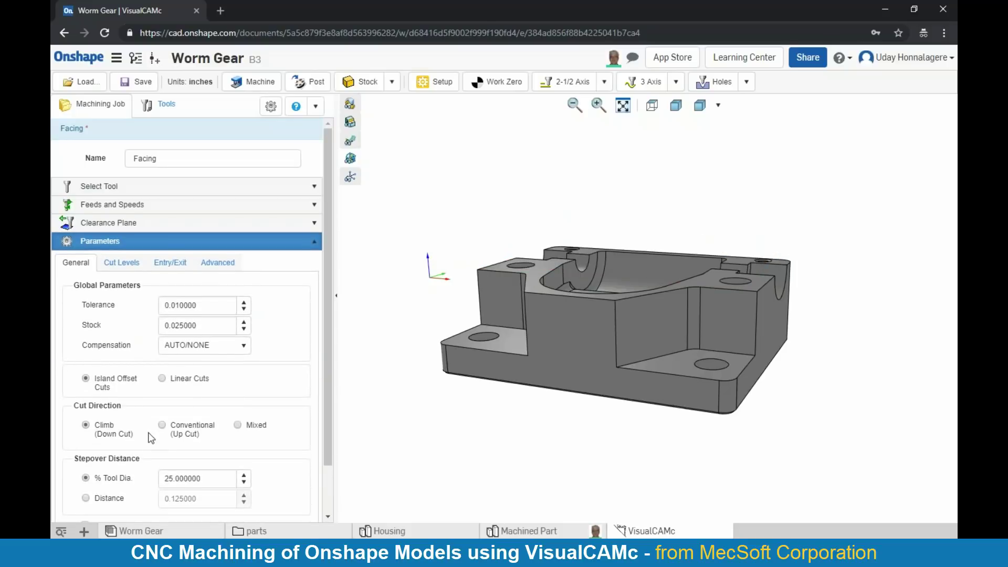
pyautogui.scroll(-1, 151, 437)
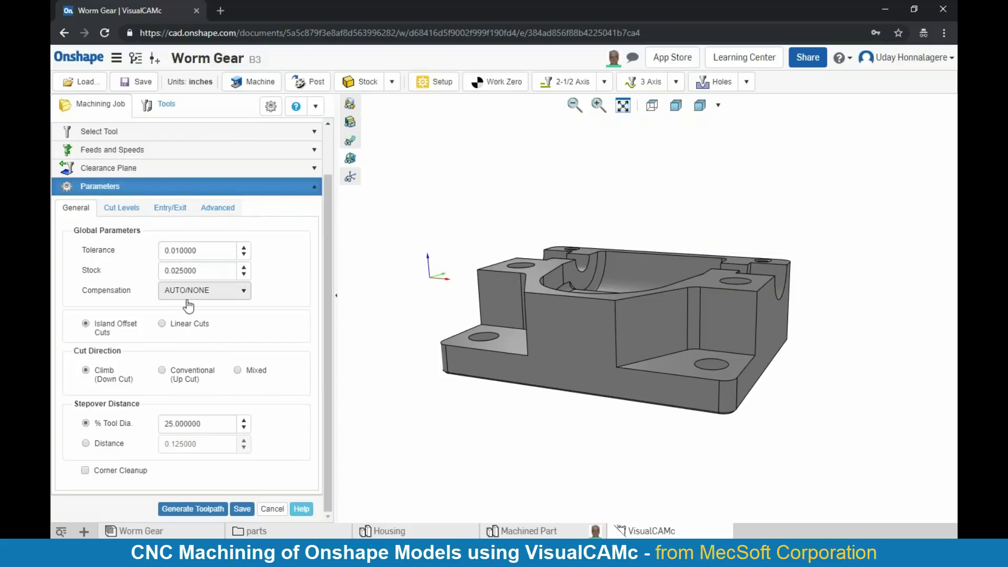
pyautogui.click(163, 323)
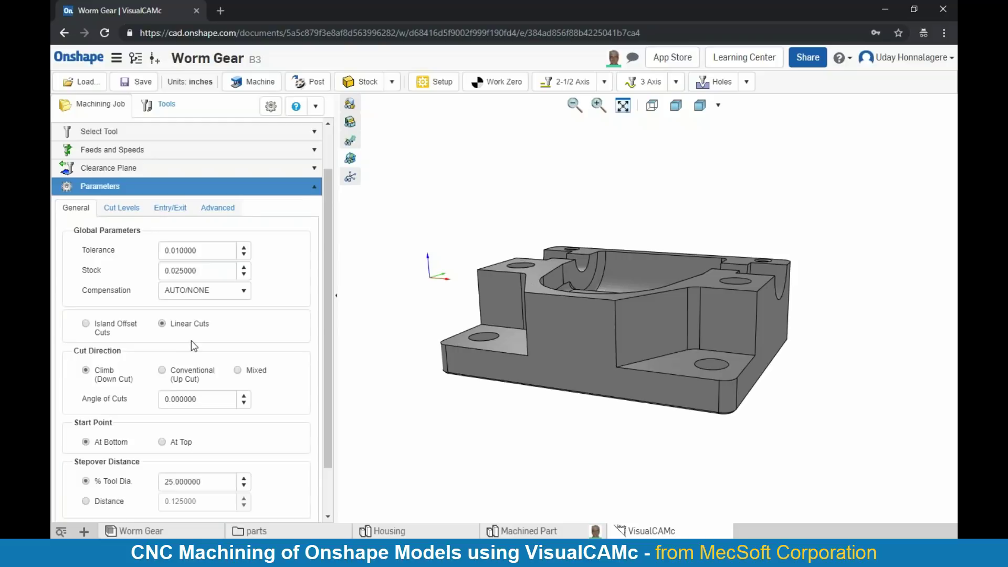
pyautogui.scroll(-2, 192, 340)
pyautogui.doubleClick(205, 424)
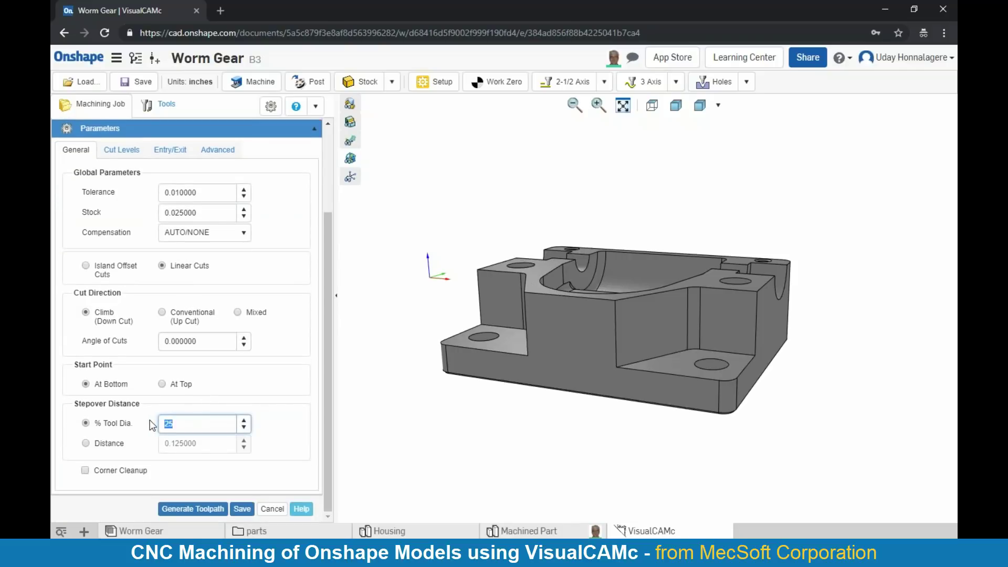
pyautogui.write('50')
pyautogui.click(122, 150)
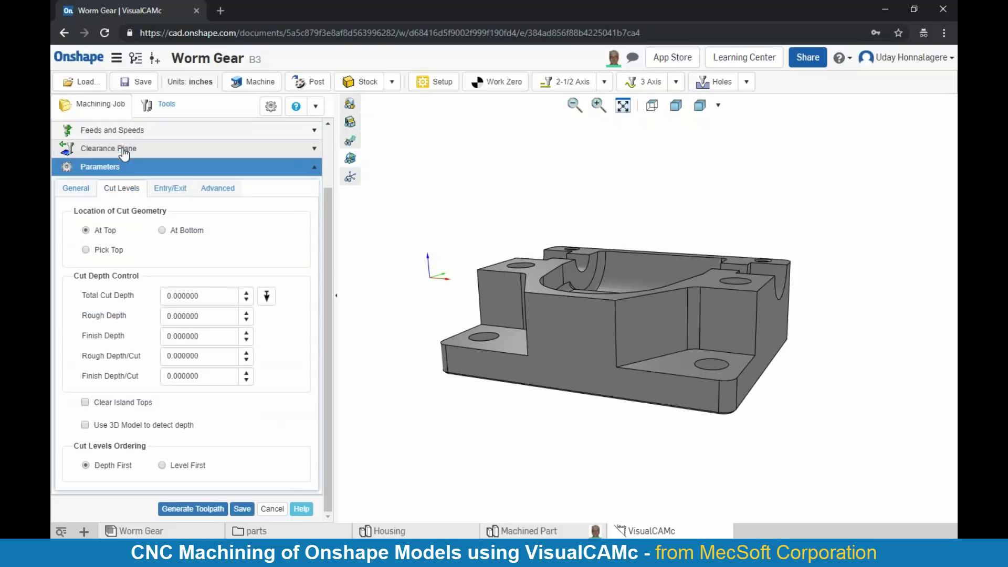
pyautogui.click(246, 293)
# Set the Facing entry to Lines & Arcs with approach length 1 and a Linear engage motion of length 0.025 and angle 0.
pyautogui.click(176, 188)
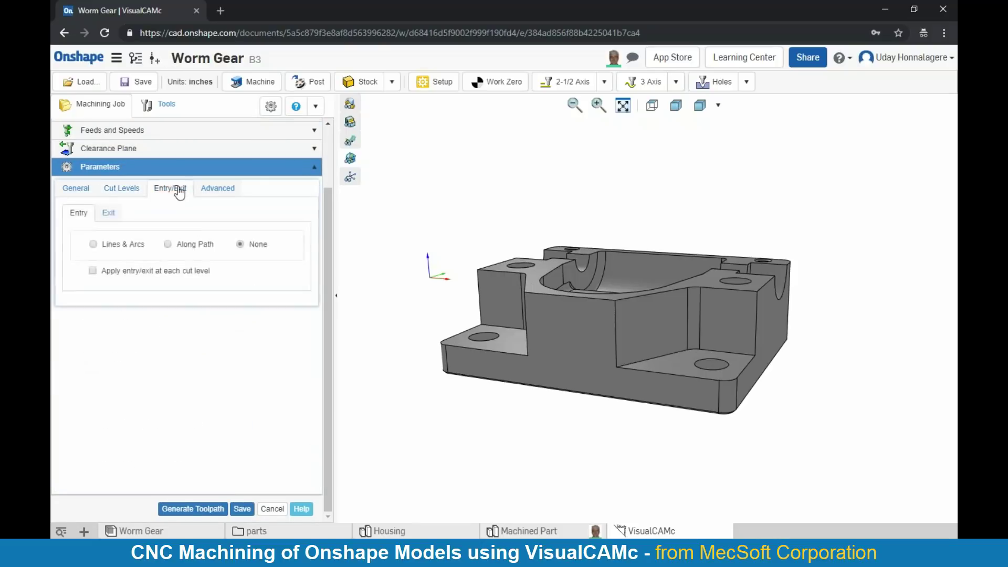
pyautogui.click(93, 318)
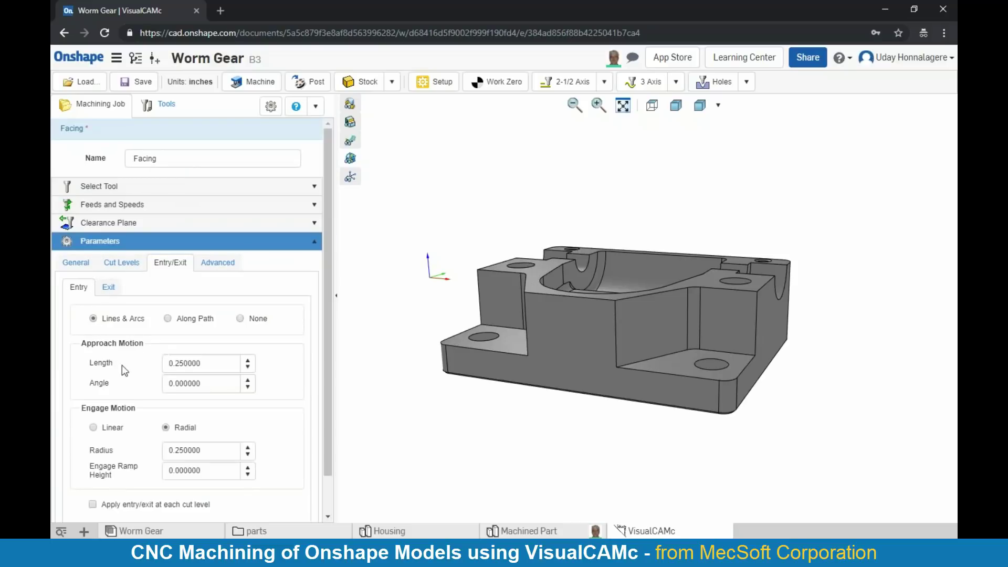
pyautogui.click(195, 368)
pyautogui.write('1')
pyautogui.click(199, 450)
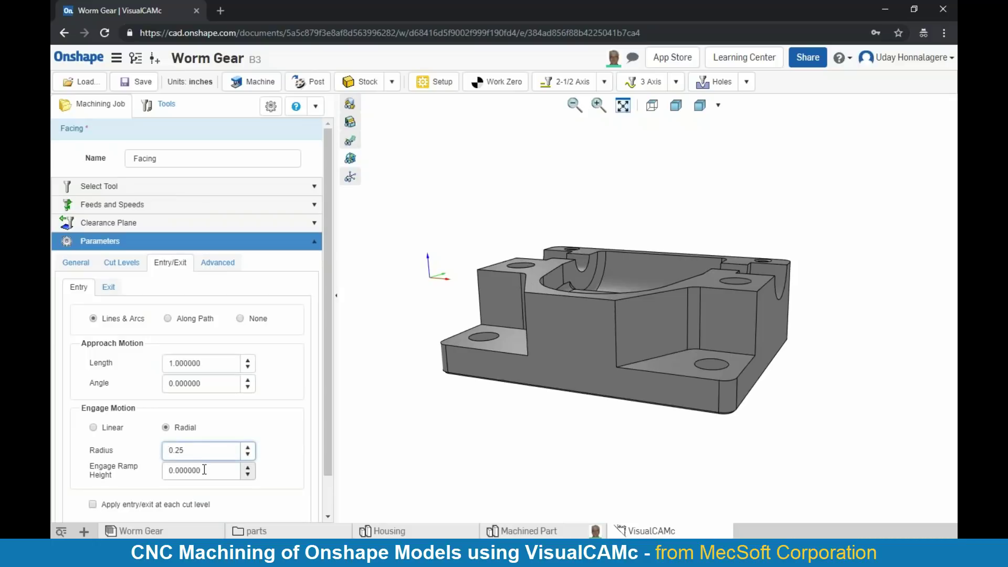
pyautogui.click(113, 427)
pyautogui.click(206, 471)
pyautogui.write('0')
pyautogui.scroll(-2, 168, 452)
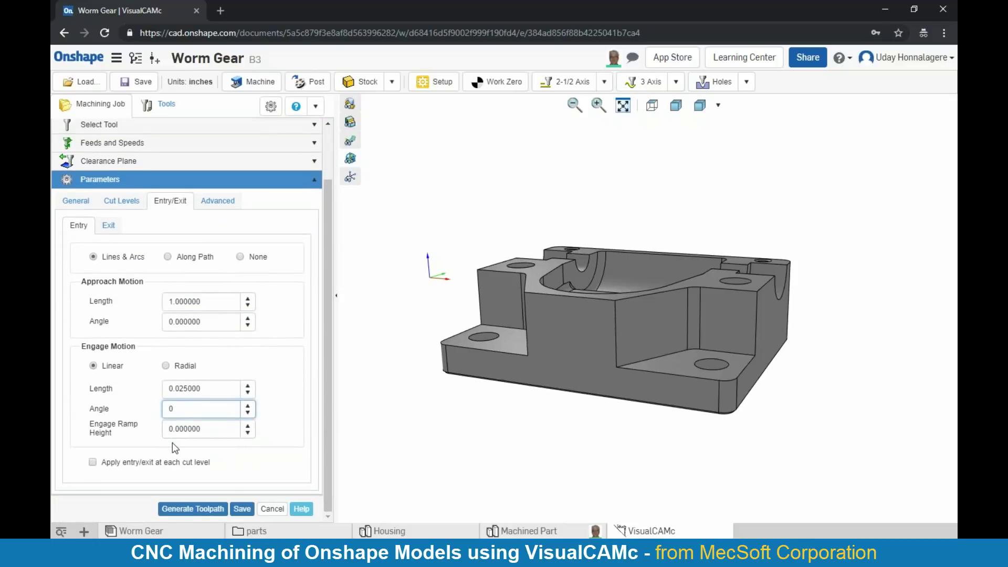
# Generate the Facing toolpath and inspect it on the part, toggling its display off and back on.
pyautogui.click(194, 509)
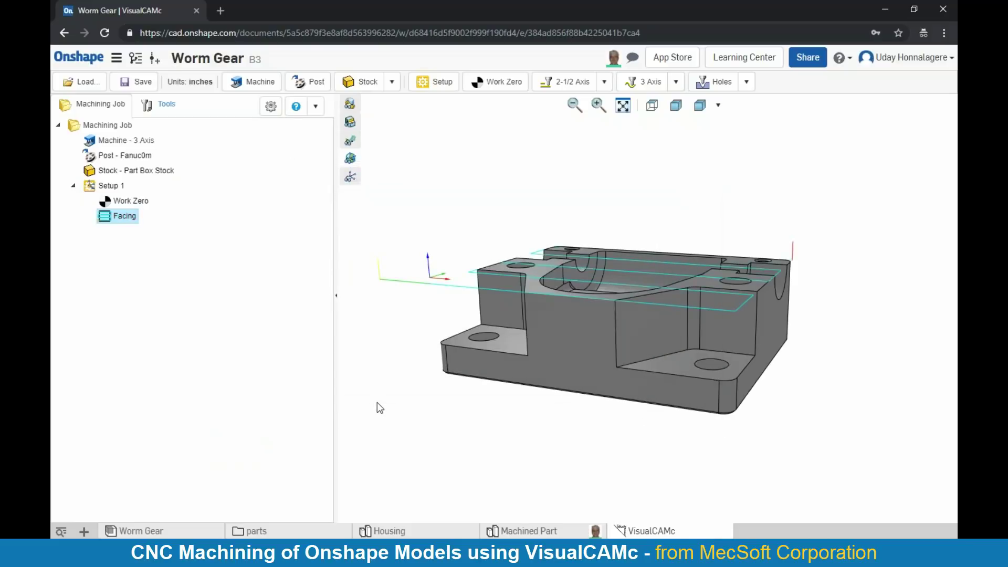
pyautogui.moveTo(543, 336); pyautogui.dragTo(584, 323, button='right')
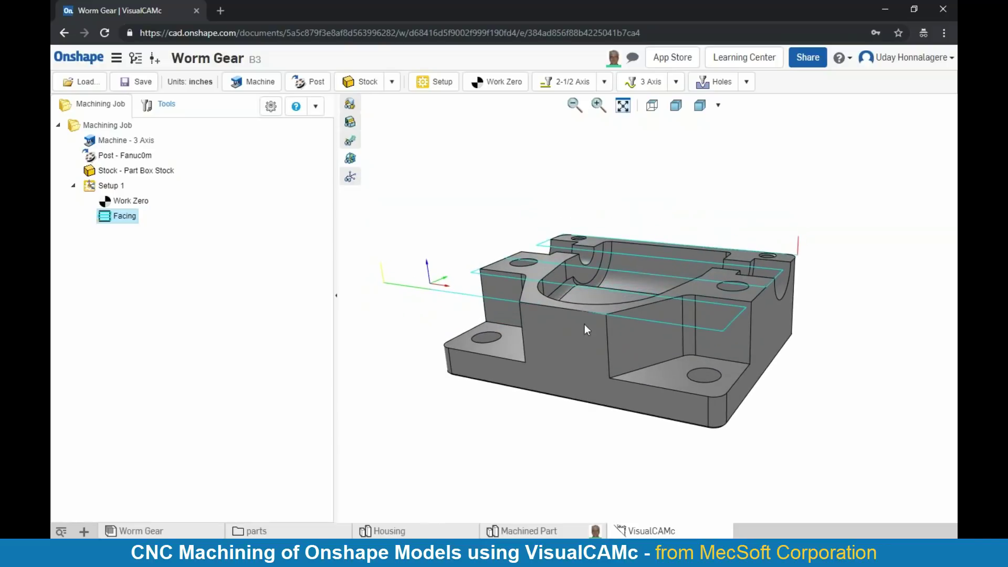
pyautogui.click(349, 142)
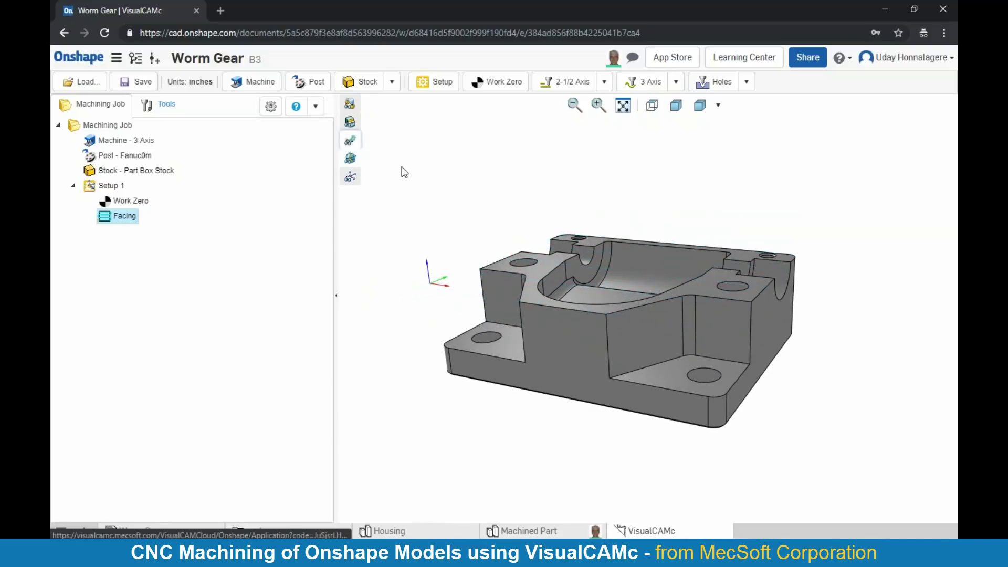
pyautogui.click(352, 146)
pyautogui.moveTo(635, 296); pyautogui.dragTo(641, 299, button='right')
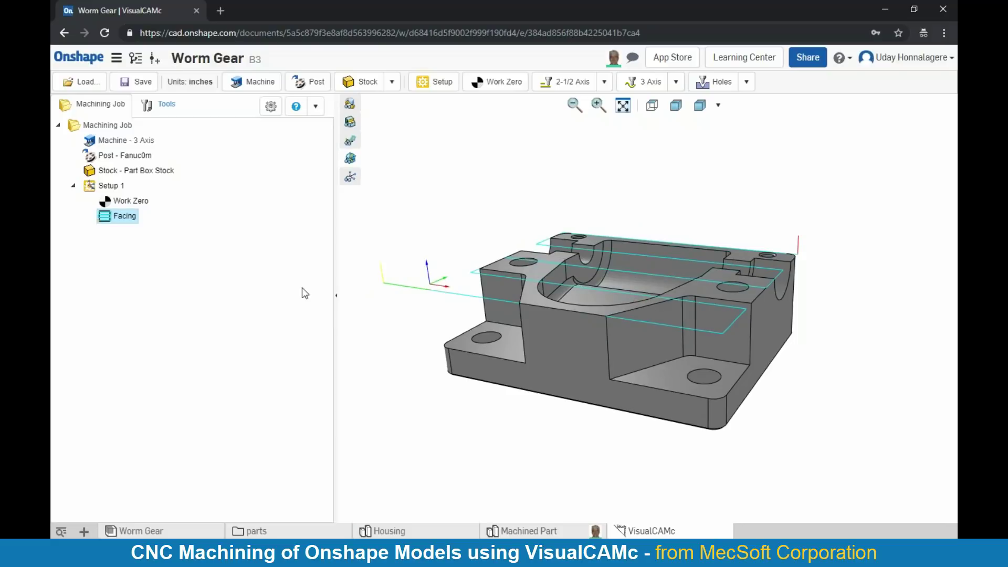
# Simulate the Facing operation's material removal on the stock, and exit the simulation.
pyautogui.rightClick(102, 224)
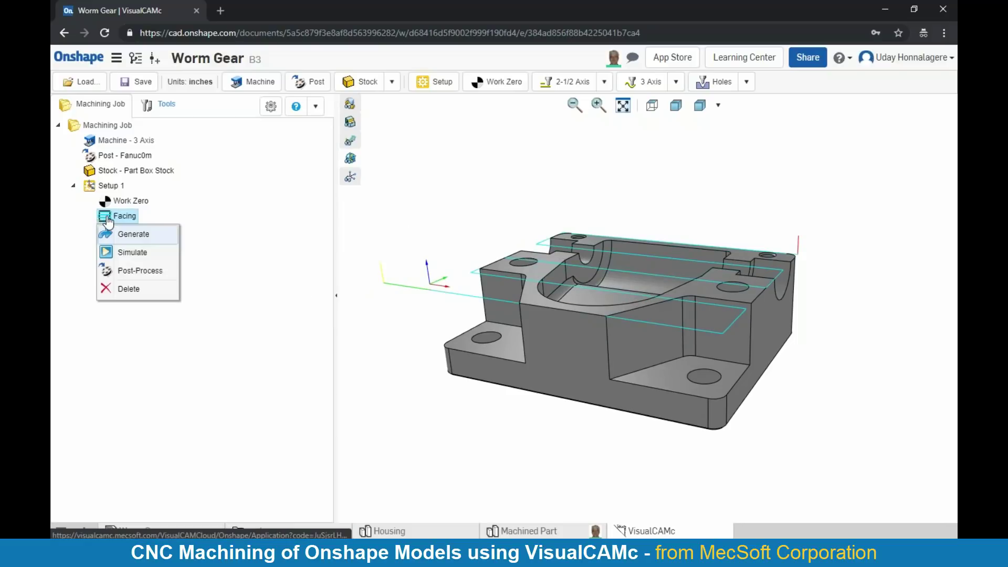
pyautogui.click(123, 254)
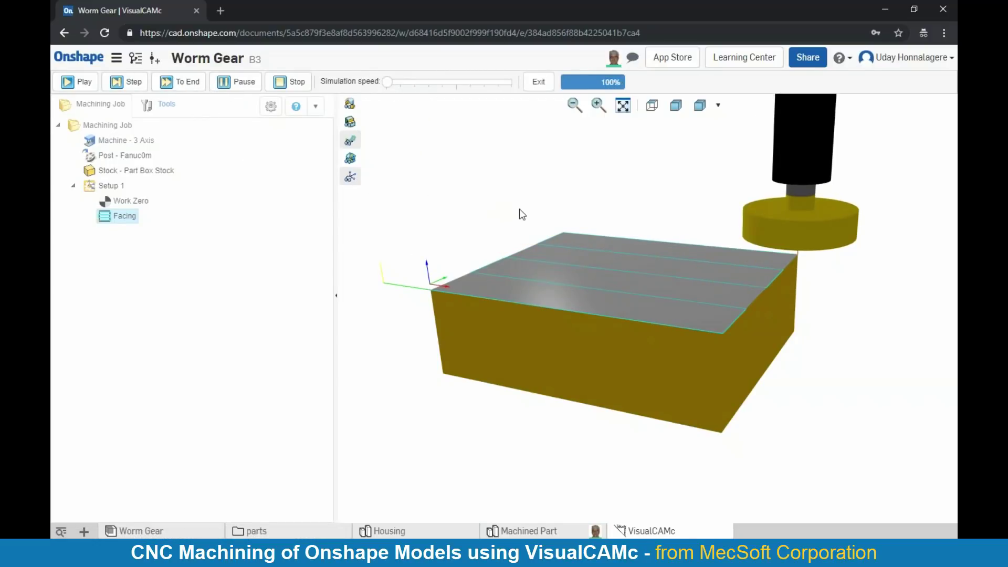
pyautogui.click(541, 83)
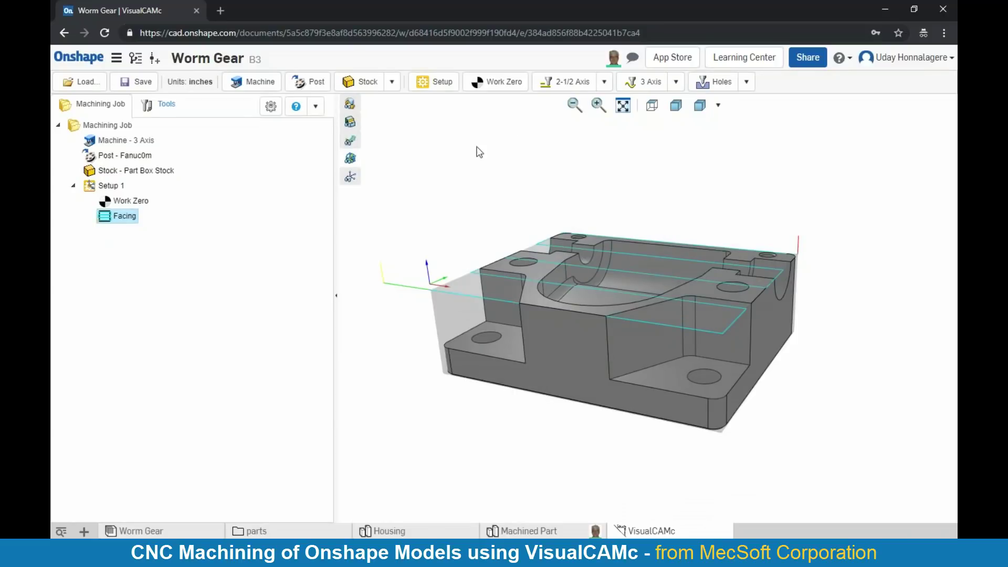
# Start a 3 Axis Z Level Roughing operation and select the Flat Mill 0.5 In as its tool.
pyautogui.moveTo(629, 296); pyautogui.dragTo(643, 208, button='right')
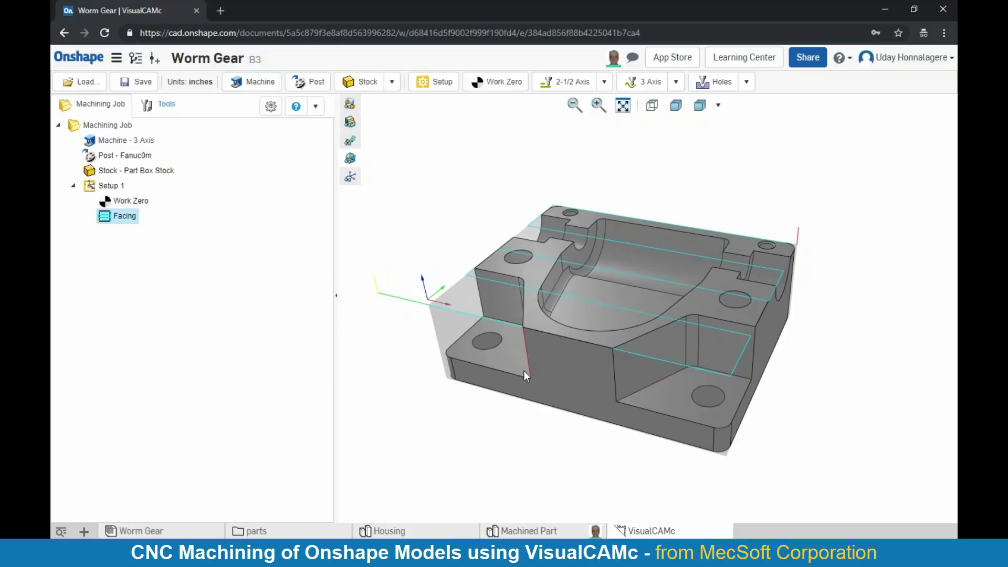
pyautogui.moveTo(597, 310); pyautogui.dragTo(612, 268, button='right')
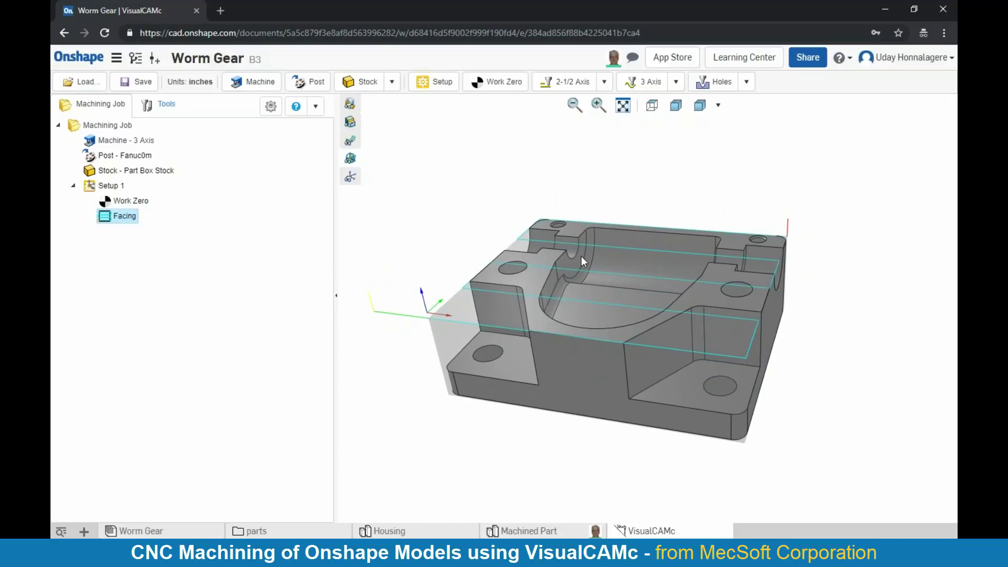
pyautogui.click(676, 82)
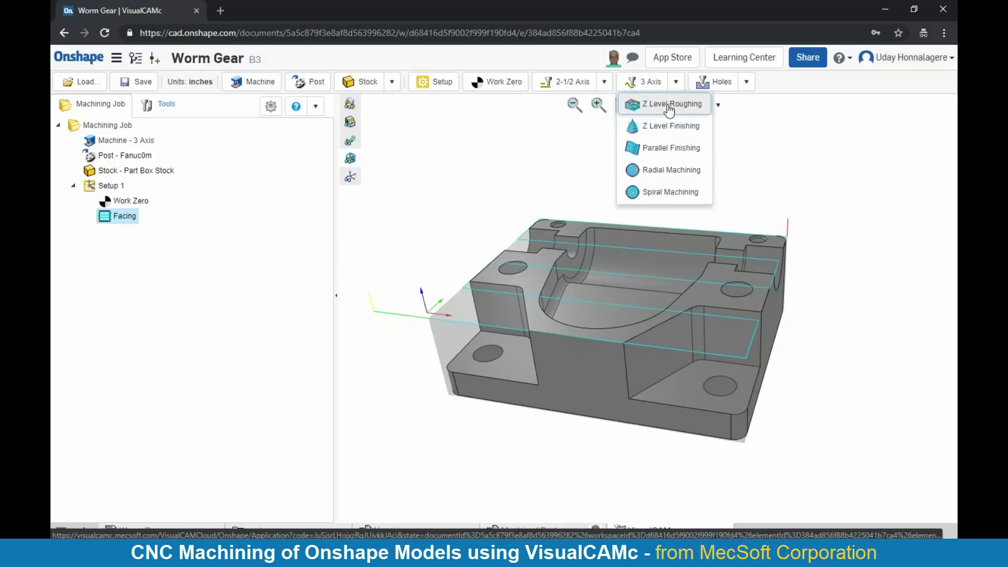
pyautogui.click(668, 108)
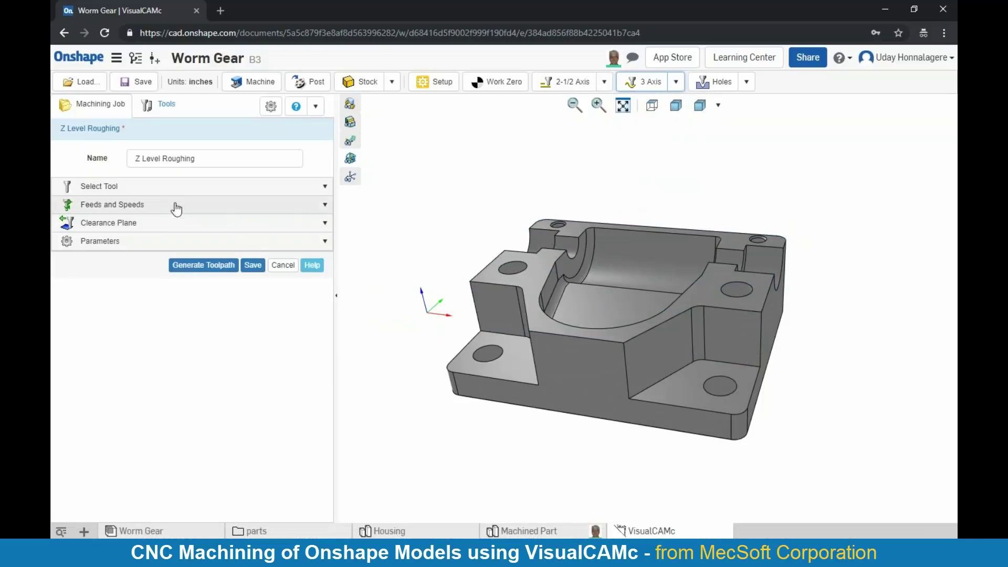
pyautogui.click(168, 190)
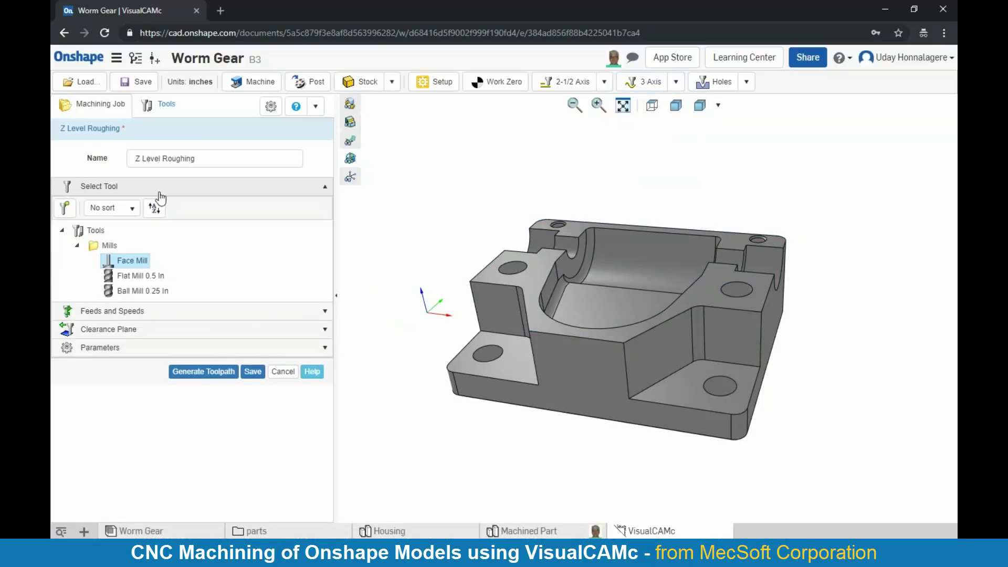
pyautogui.click(133, 278)
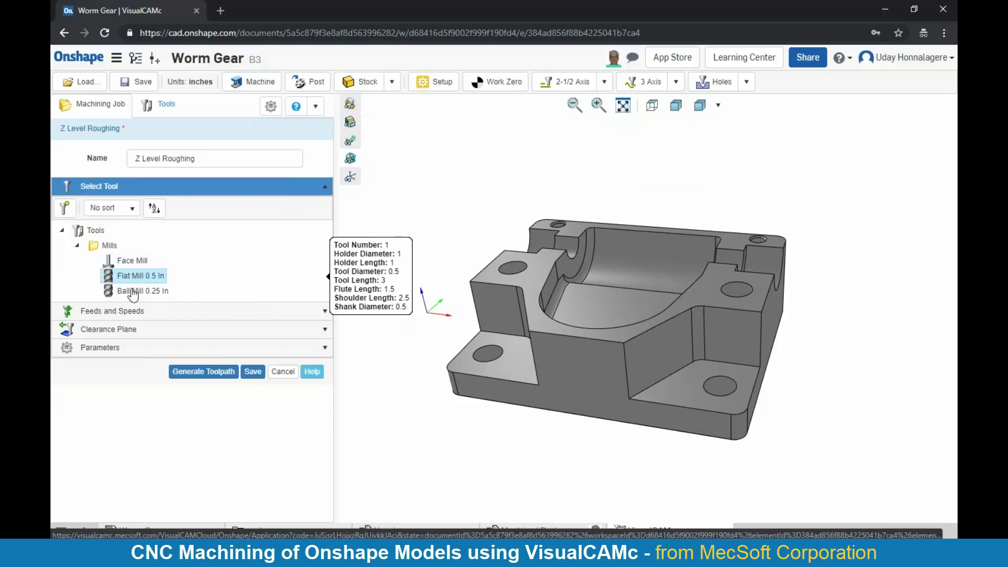
# Review the Z Level Roughing operation's feeds and speeds, clearance plane and general parameters.
pyautogui.click(133, 312)
pyautogui.scroll(-5, 142, 330)
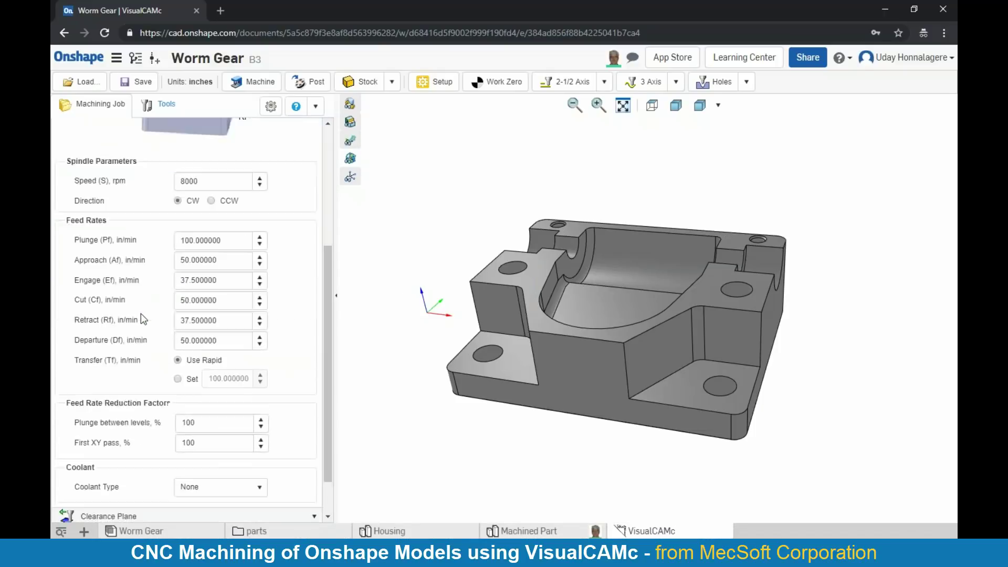
pyautogui.click(154, 467)
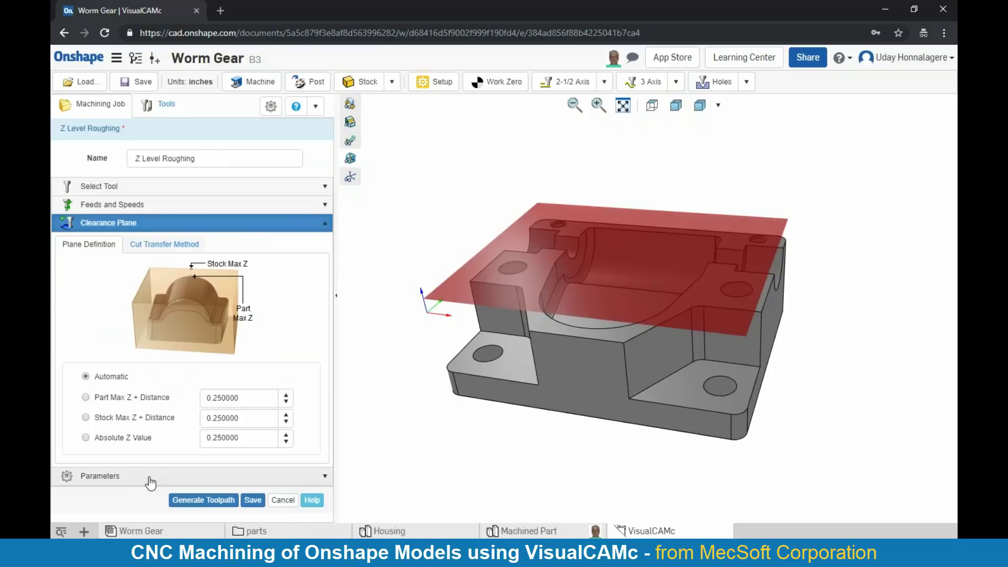
pyautogui.click(151, 477)
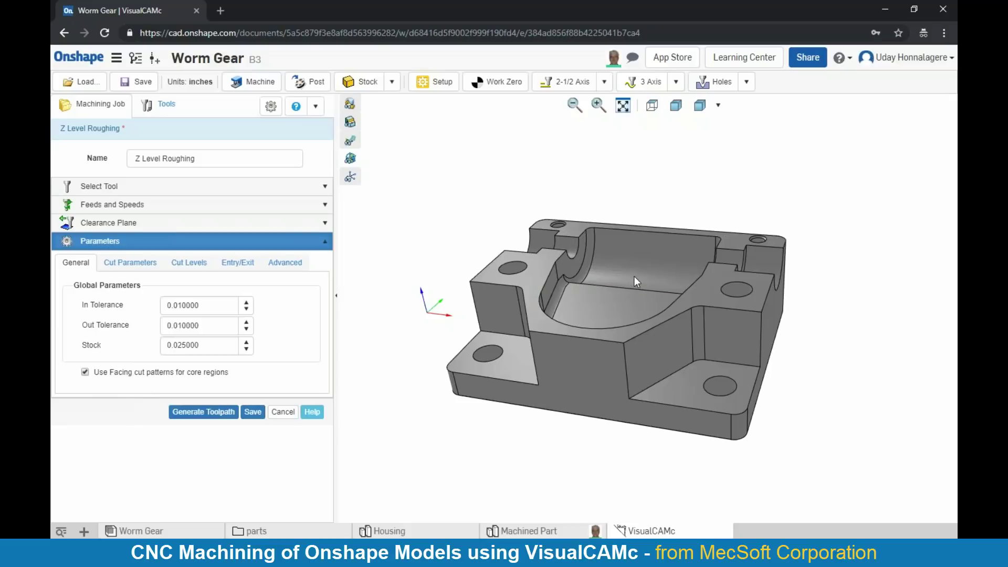
# Change the Z Level Roughing stepover percentage for cavity/pocket cut patterns, and set the core/facing stepover to 40% of tool diameter.
pyautogui.click(144, 264)
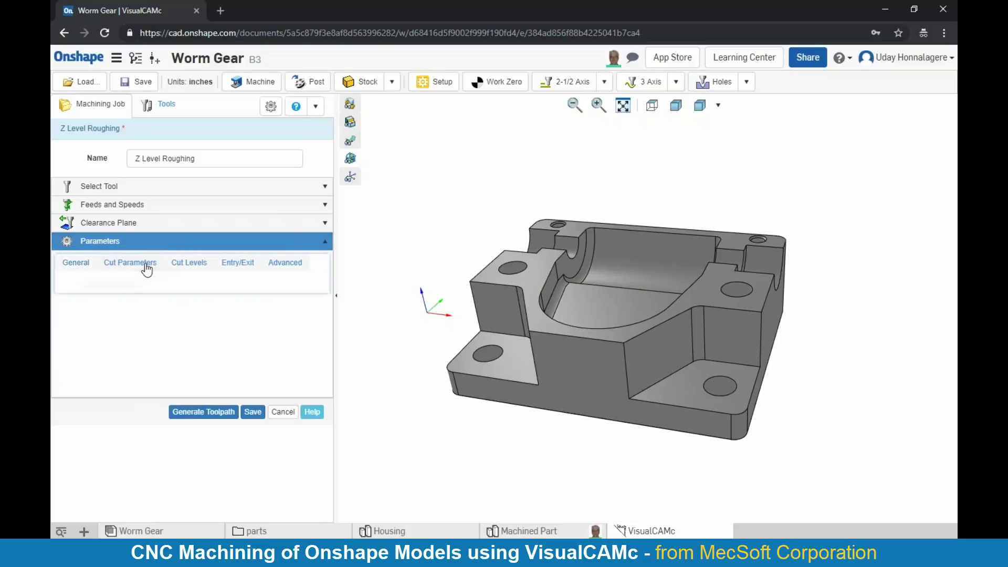
pyautogui.scroll(-2, 146, 294)
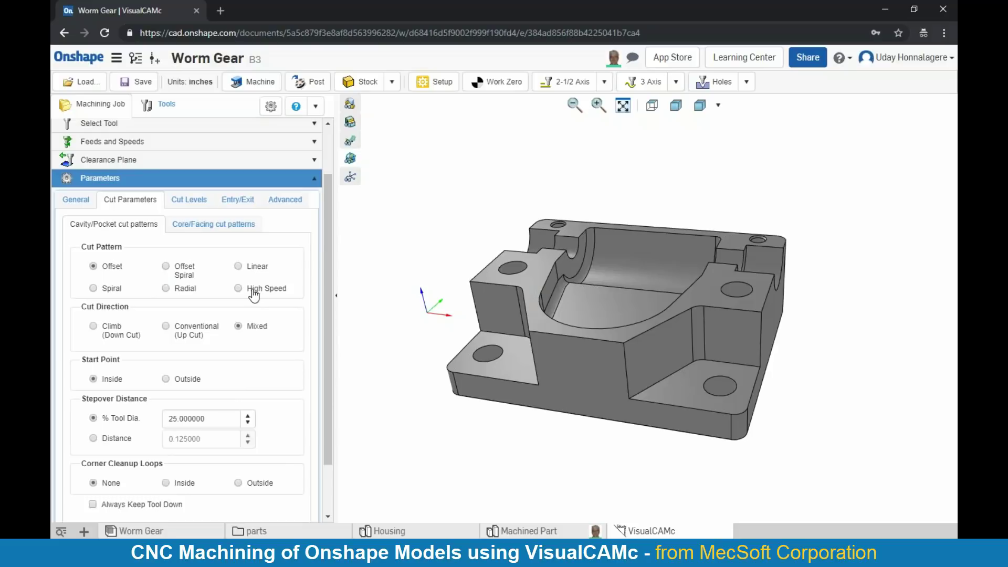
pyautogui.click(160, 420)
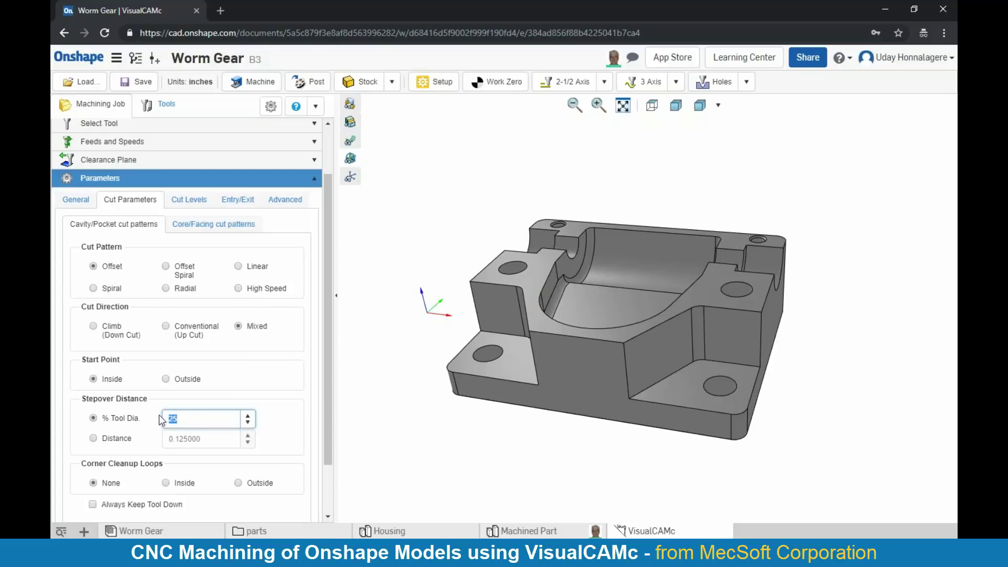
pyautogui.write('3')
pyautogui.click(192, 226)
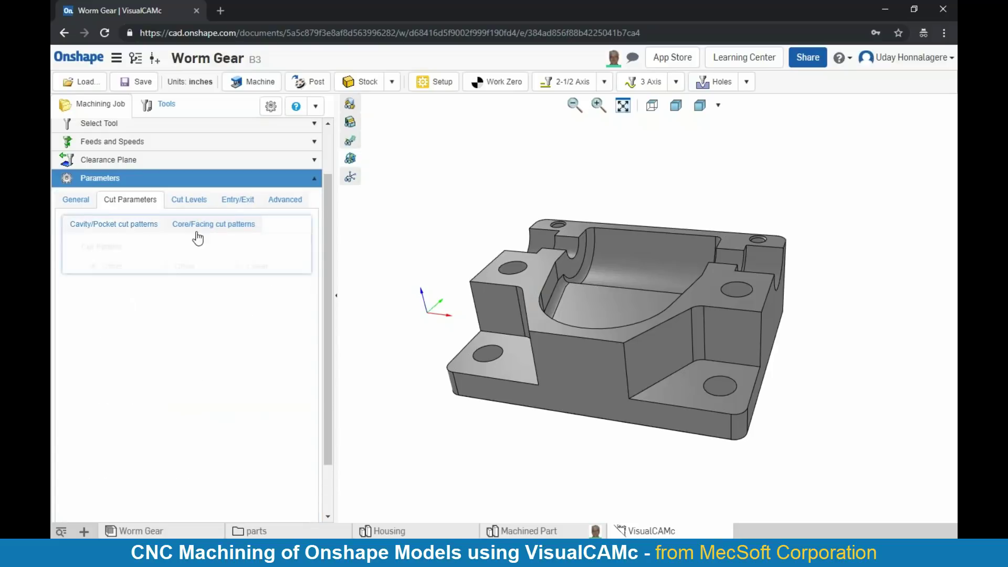
pyautogui.moveTo(205, 416); pyautogui.dragTo(145, 415)
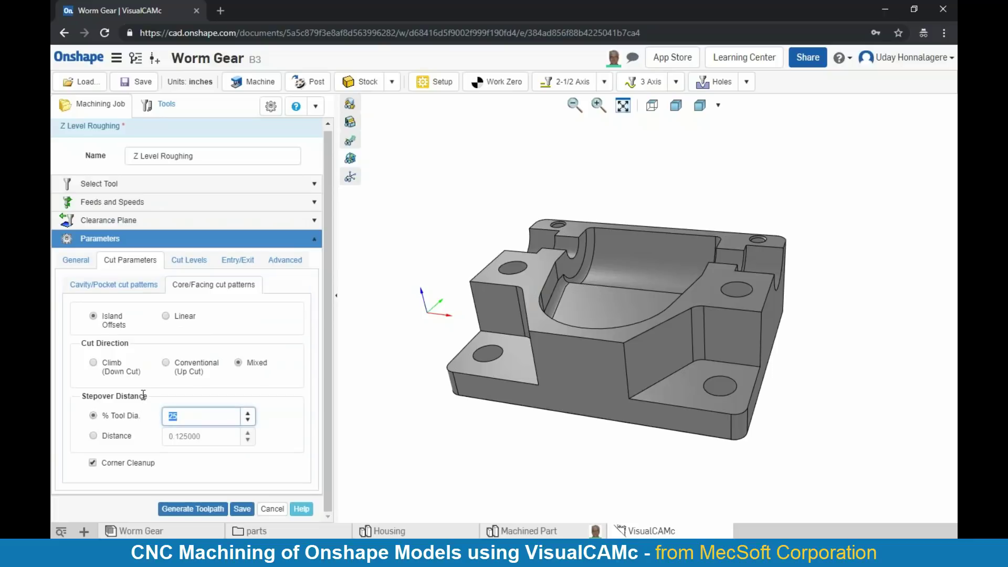
pyautogui.write('40')
# Set the roughing stepdown to 40% of tool diameter, enable Clear Flats, and enable a Top cut level of 0.11.
pyautogui.click(181, 261)
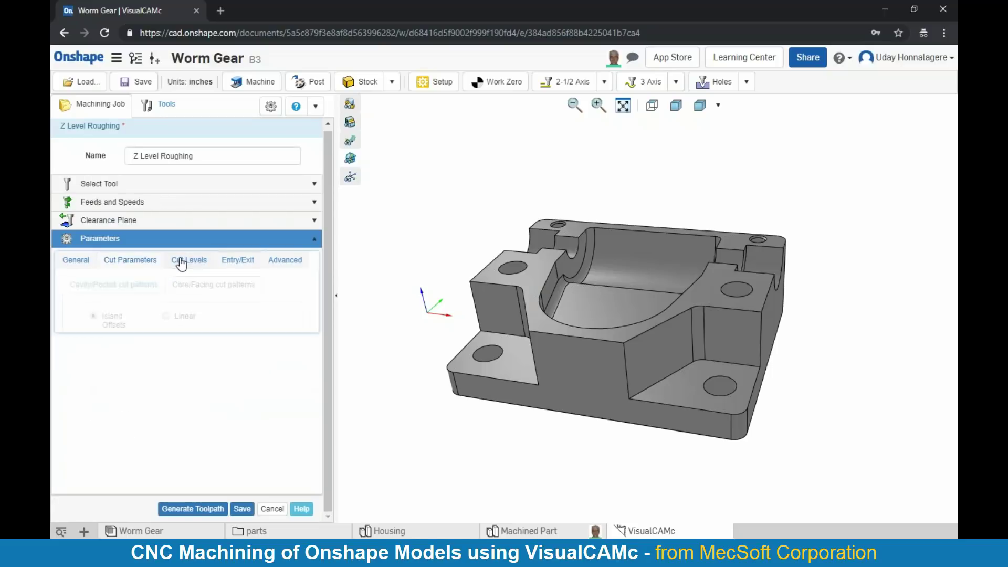
pyautogui.moveTo(172, 281); pyautogui.dragTo(149, 284)
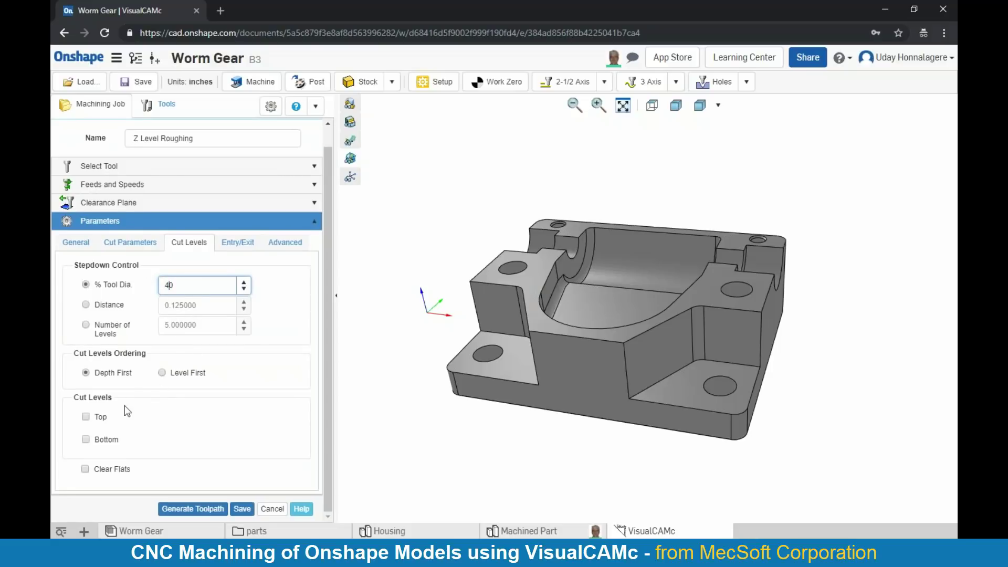
pyautogui.click(86, 417)
pyautogui.click(103, 473)
pyautogui.click(198, 418)
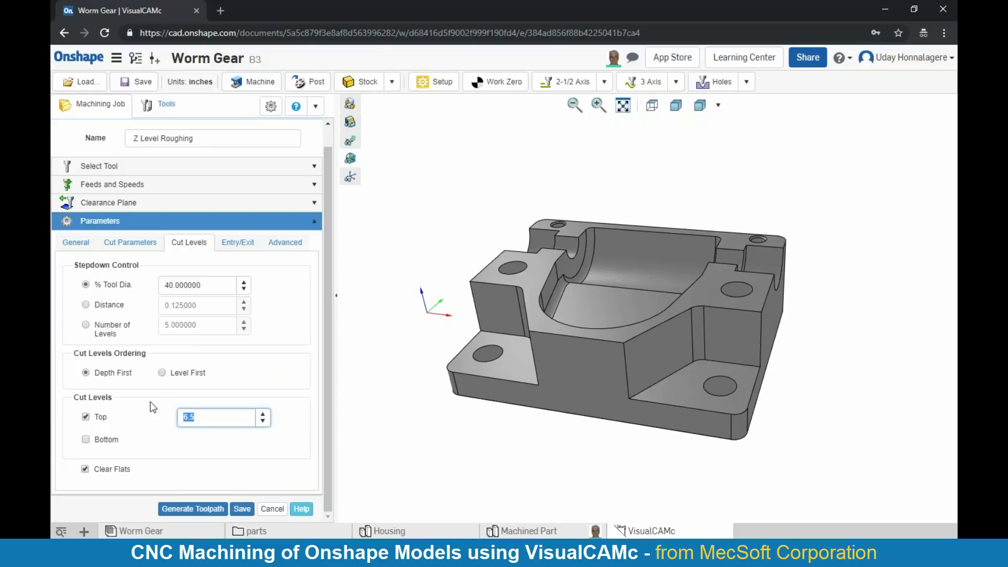
pyautogui.write('.11')
# Check the entry/exit and advanced parameters, generate the Z Level Roughing toolpath, and inspect it on the part.
pyautogui.click(235, 244)
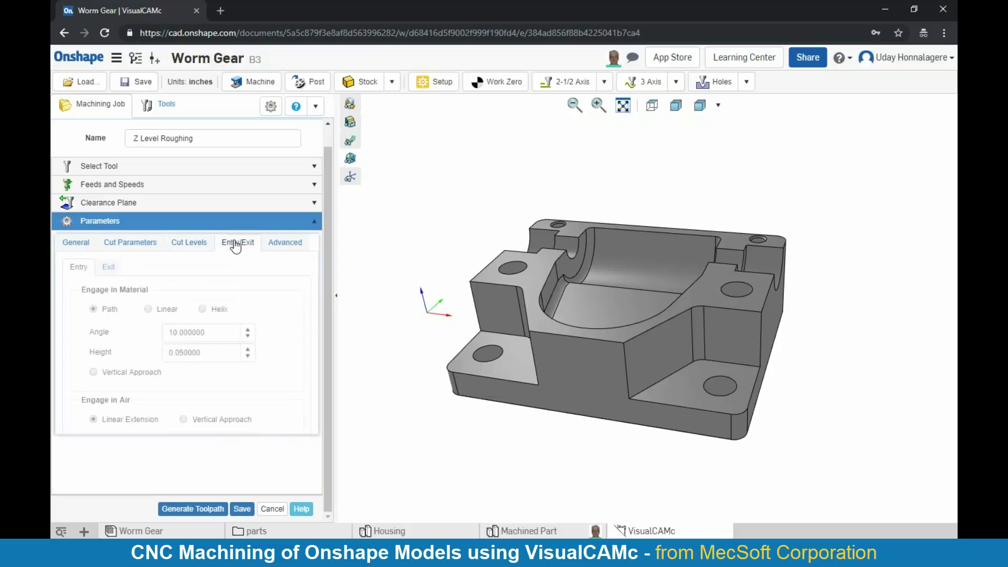
pyautogui.click(283, 238)
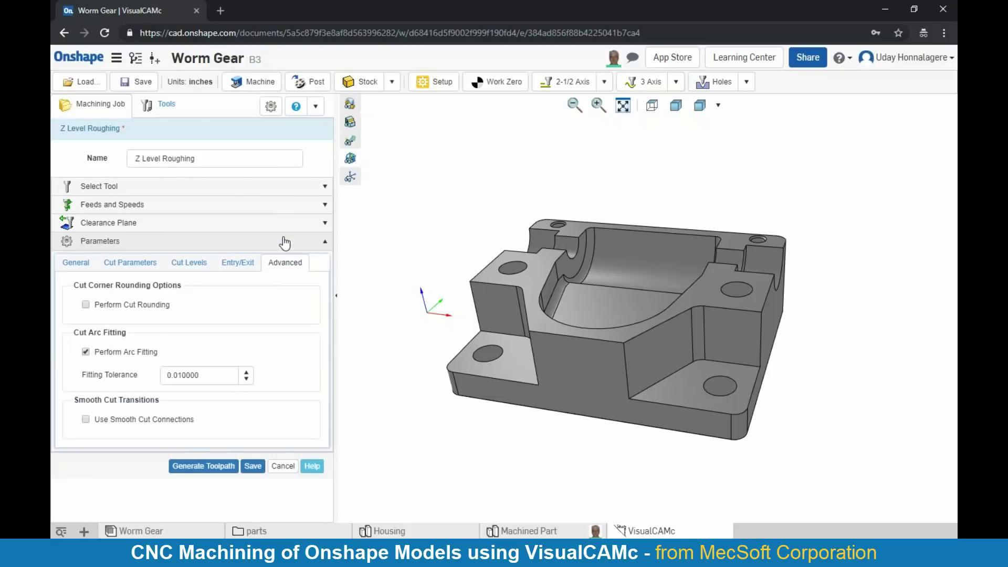
pyautogui.click(214, 466)
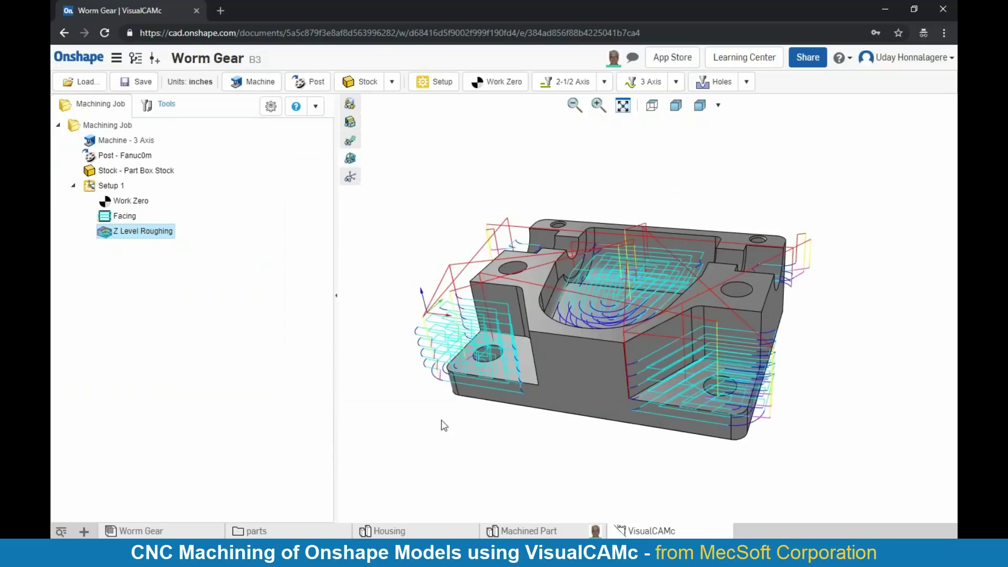
pyautogui.moveTo(647, 374); pyautogui.dragTo(601, 340, button='right')
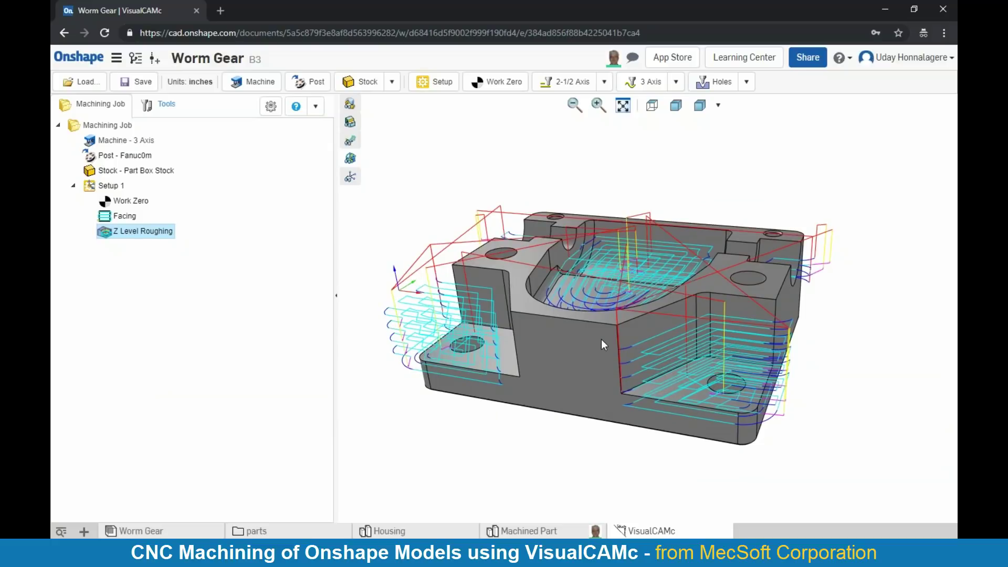
pyautogui.moveTo(603, 336); pyautogui.dragTo(654, 302, button='right')
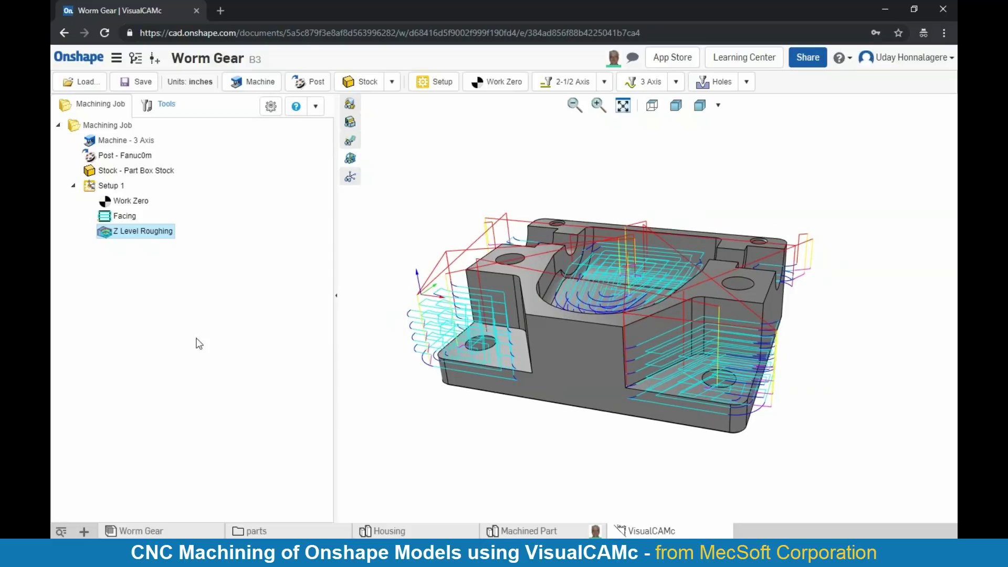
# Start simulating the Z Level Roughing operation with the toolpath display hidden and the simulation speed raised to slightly above halfway.
pyautogui.rightClick(139, 237)
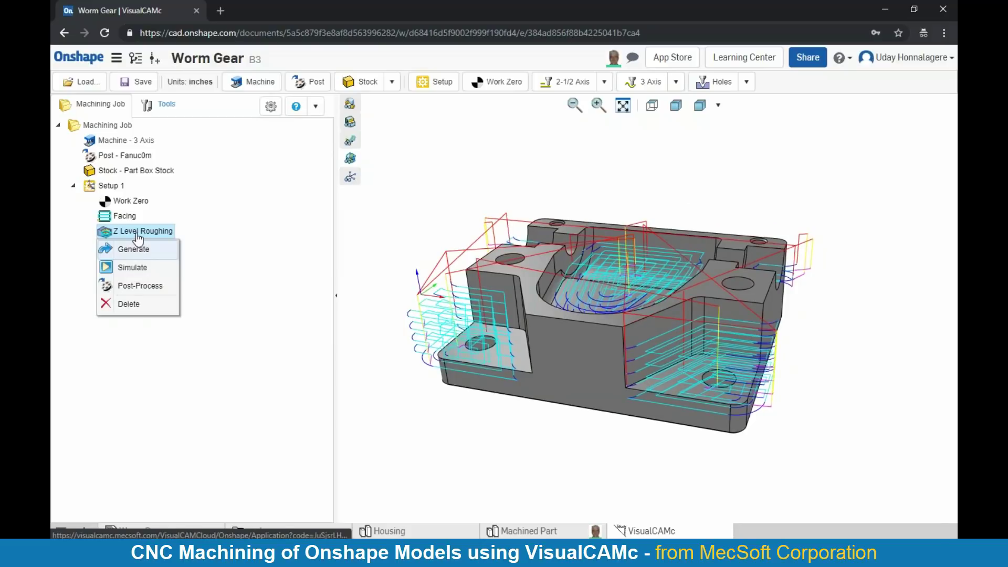
pyautogui.click(132, 266)
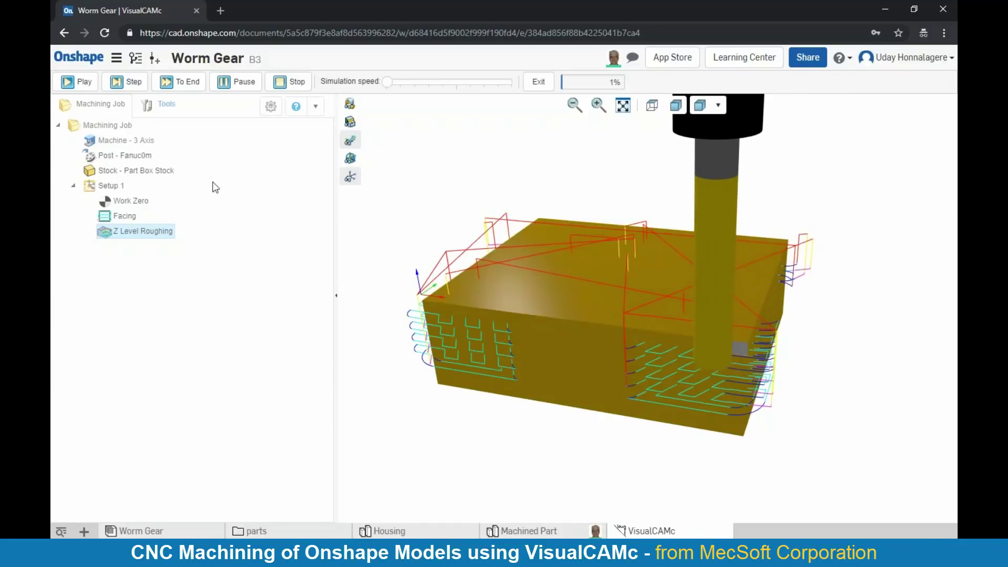
pyautogui.click(349, 140)
pyautogui.moveTo(387, 82); pyautogui.dragTo(456, 82)
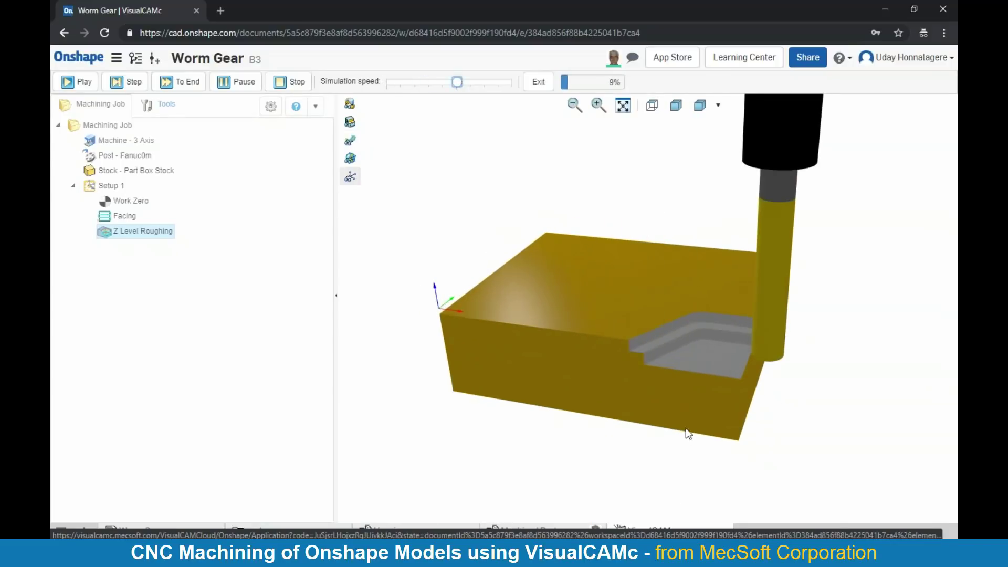
pyautogui.scroll(-2, 680, 419)
pyautogui.moveTo(590, 302); pyautogui.dragTo(598, 341, button='right')
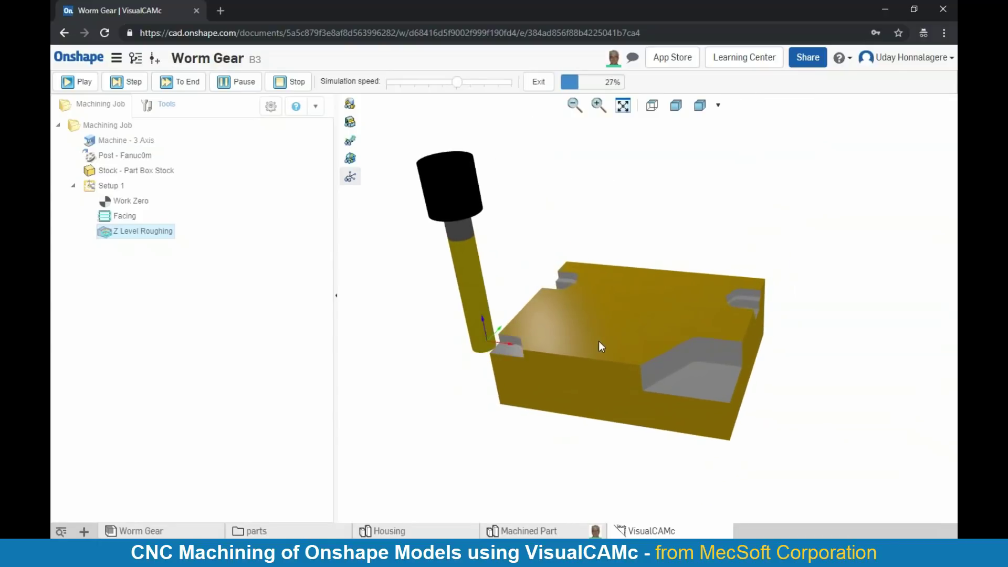
pyautogui.scroll(2, 601, 342)
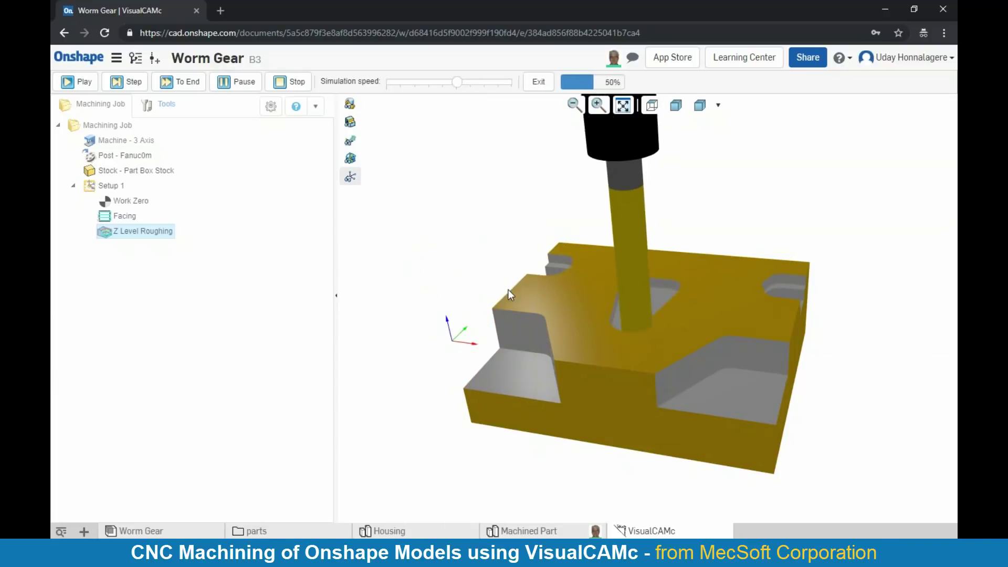
# Pause the roughing simulation, run it to the end to inspect the cut stock, and exit the simulation.
pyautogui.click(240, 85)
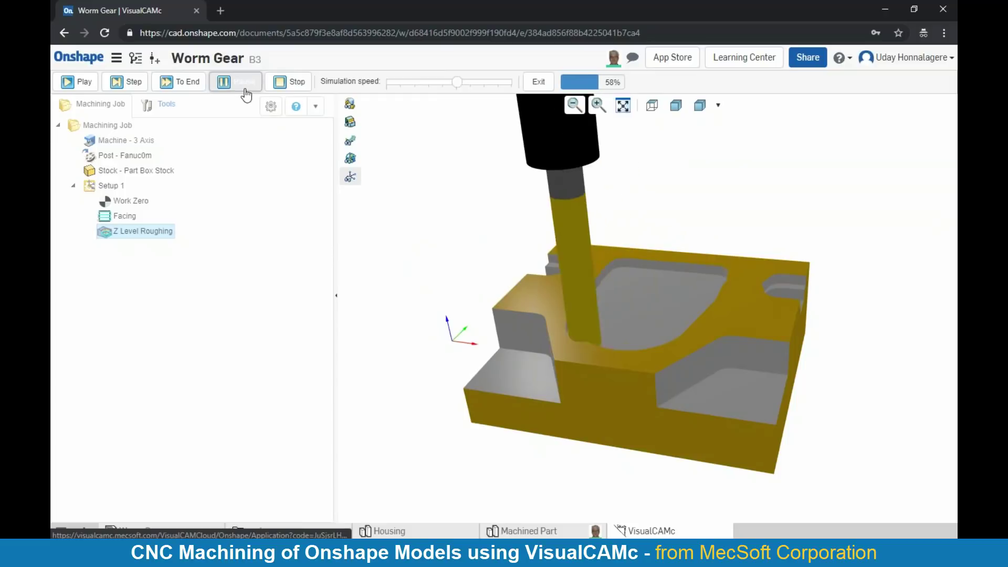
pyautogui.click(184, 87)
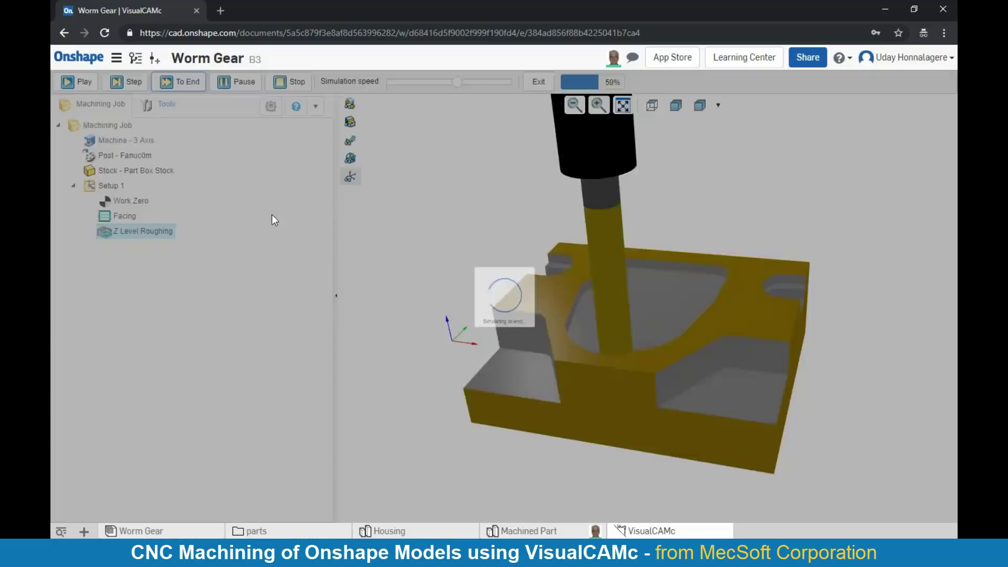
pyautogui.moveTo(666, 331)
pyautogui.mouseDown(button='right')
pyautogui.moveTo(677, 352)
pyautogui.moveTo(627, 332)
pyautogui.moveTo(657, 330)
pyautogui.moveTo(647, 318)
pyautogui.moveTo(669, 339)
pyautogui.moveTo(660, 329)
pyautogui.mouseUp(button='right')
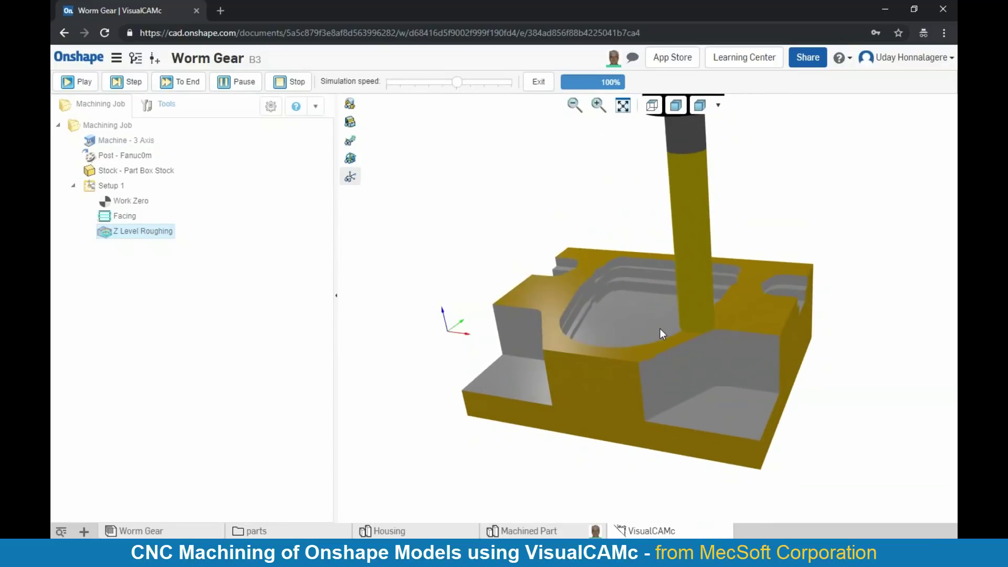
pyautogui.click(533, 83)
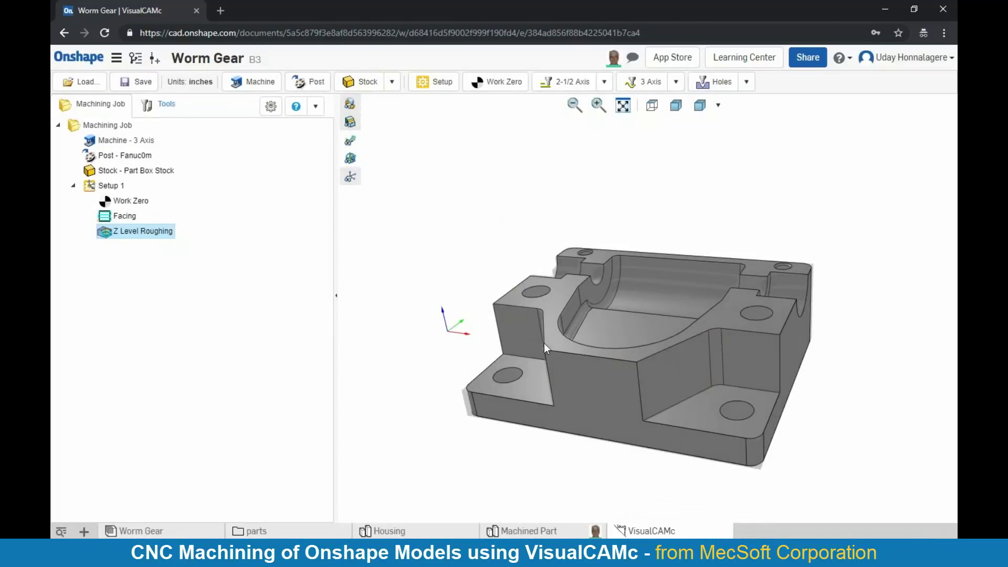
# Start a 2-1/2 Axis Profiling operation with the Flat Mill 0.5 In, checking its feeds and speeds and clearance plane.
pyautogui.click(604, 82)
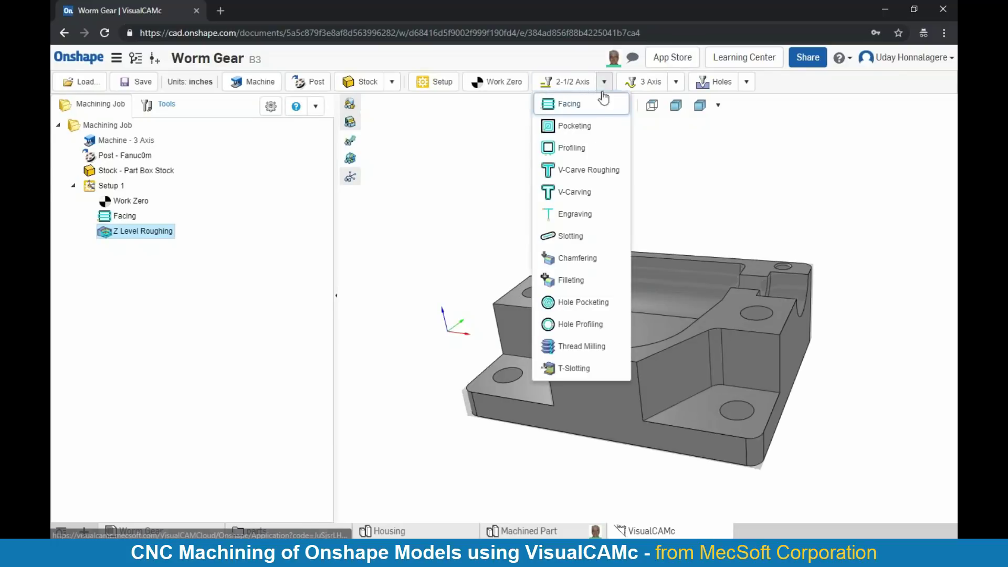
pyautogui.click(581, 156)
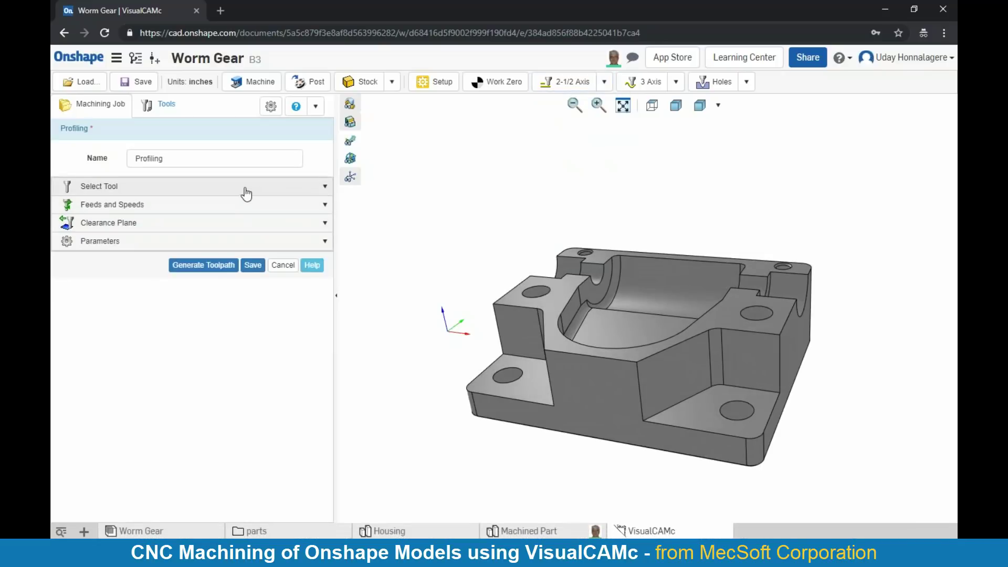
pyautogui.click(243, 188)
pyautogui.click(140, 276)
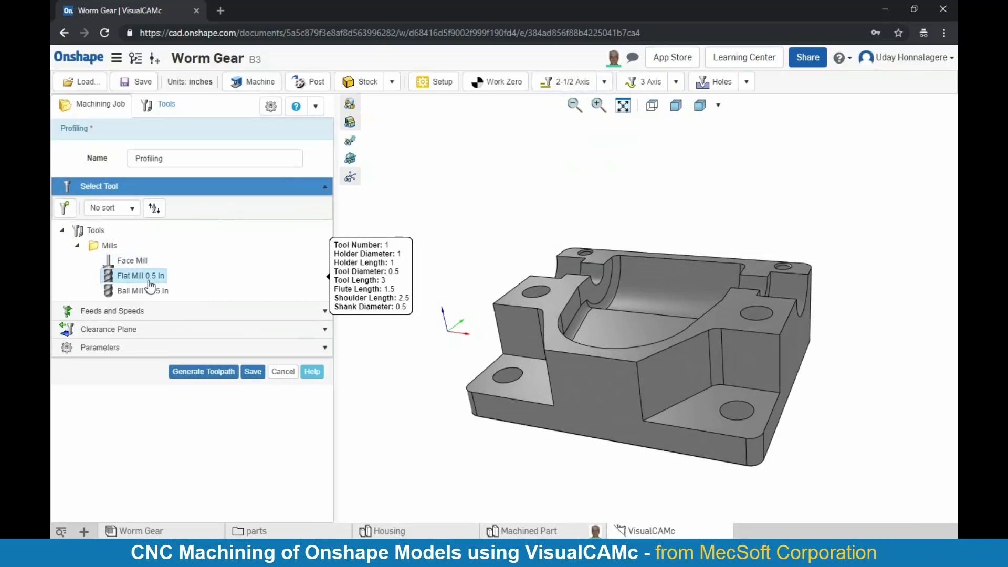
pyautogui.click(147, 313)
pyautogui.scroll(-6, 147, 399)
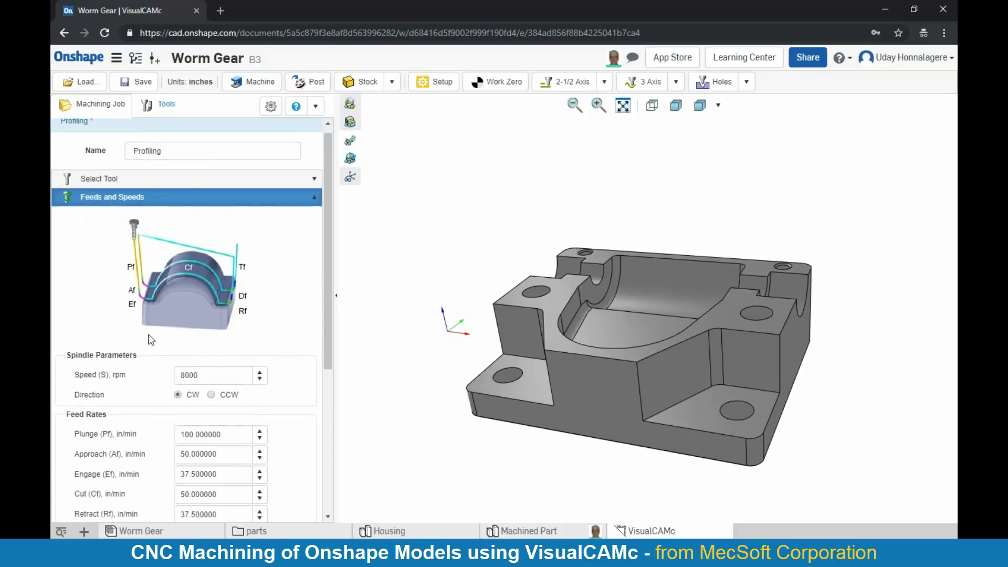
pyautogui.click(147, 473)
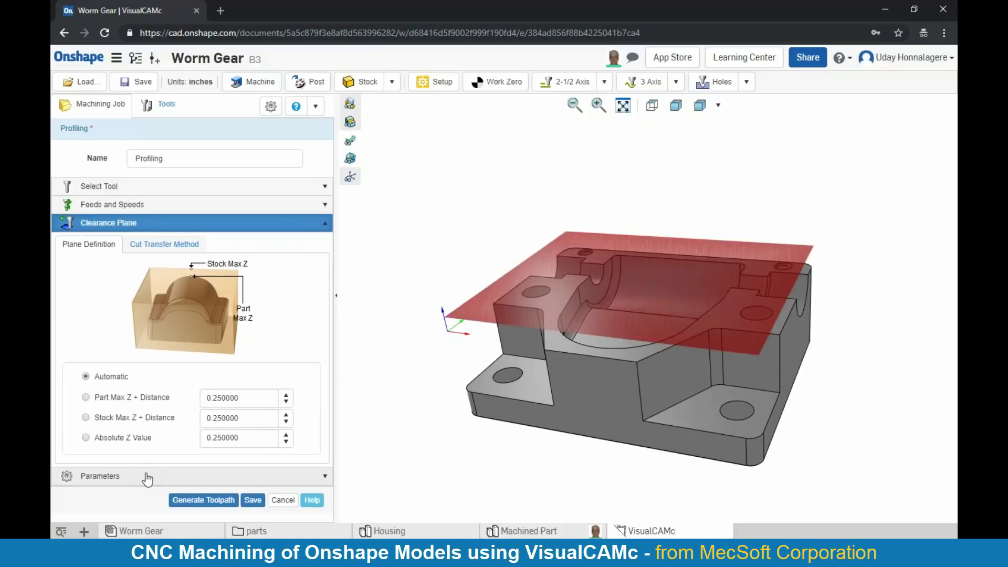
# Select the outer edge chain of the housing's front upper face for profiling, and have the cut start side determined using the 3D model.
pyautogui.click(148, 476)
pyautogui.scroll(-3, 179, 451)
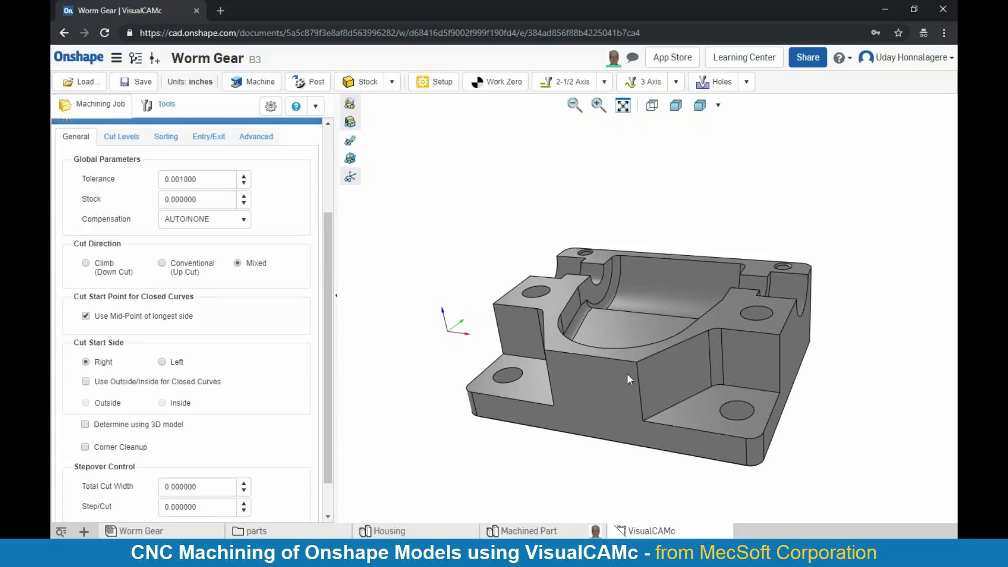
pyautogui.click(506, 294)
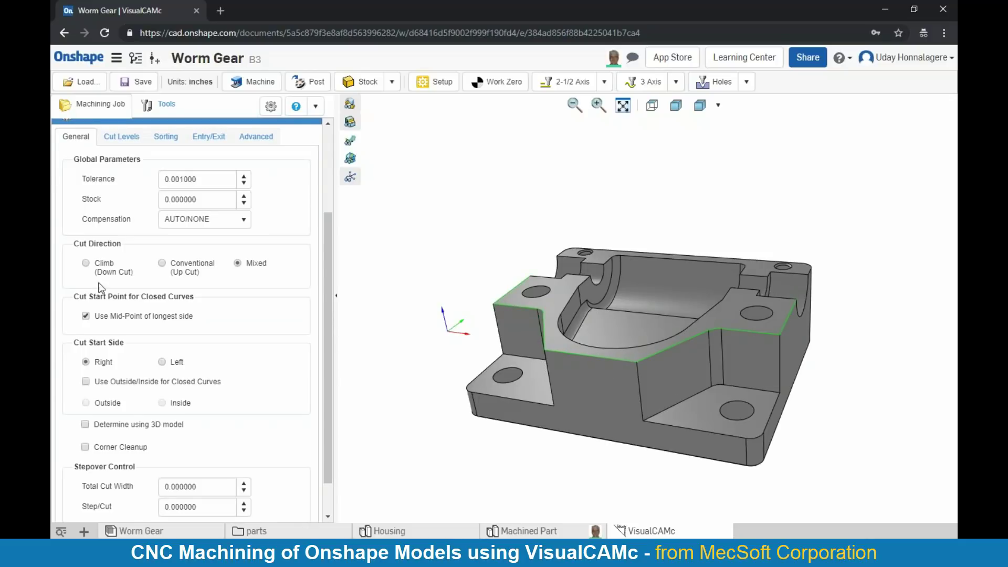
pyautogui.scroll(-2, 101, 283)
pyautogui.click(98, 383)
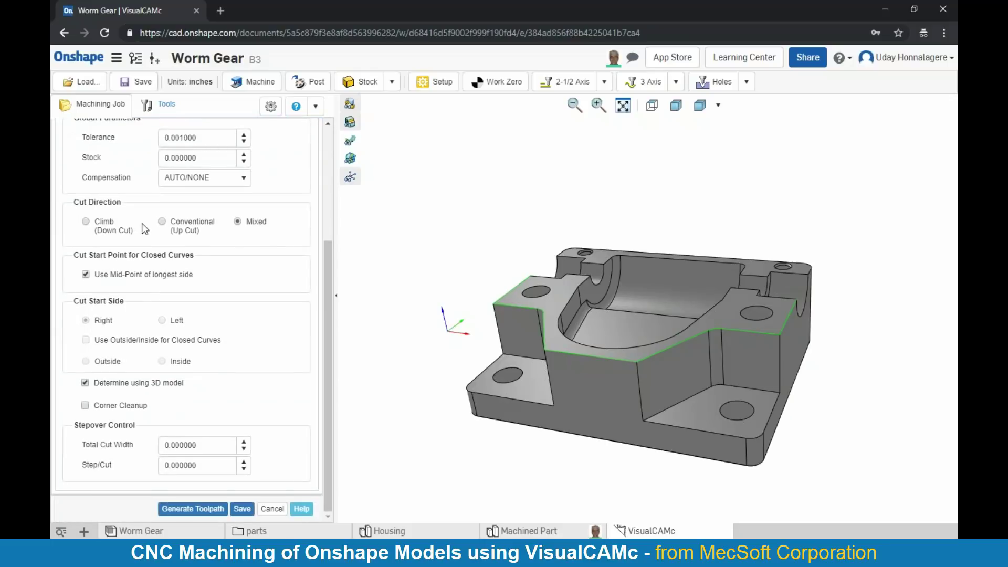
# Define the profiling total cut depth by picking points on the upper face and lower flange, and set Rough Depth/Cut to 0.25.
pyautogui.scroll(5, 142, 227)
pyautogui.click(126, 231)
pyautogui.click(267, 341)
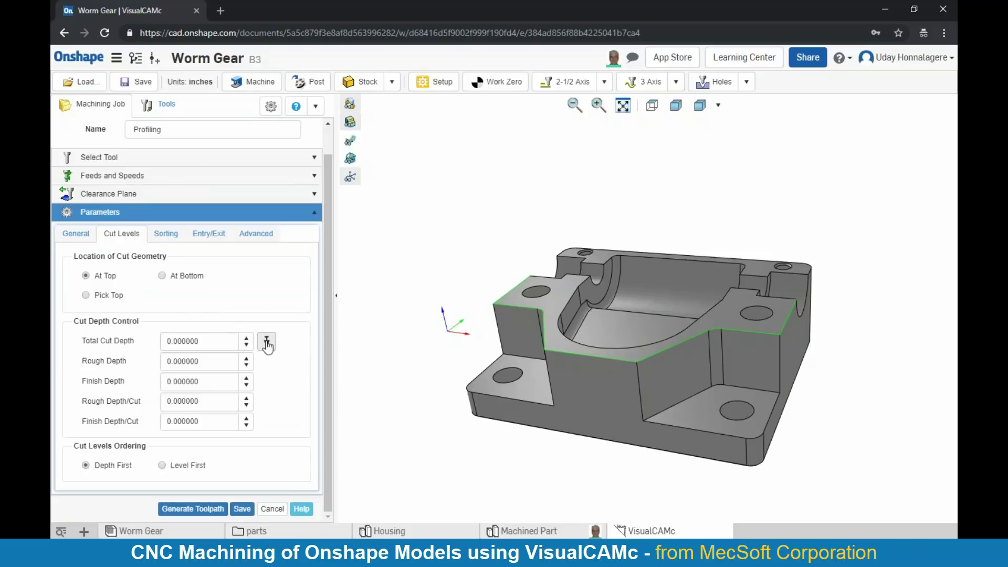
pyautogui.click(564, 290)
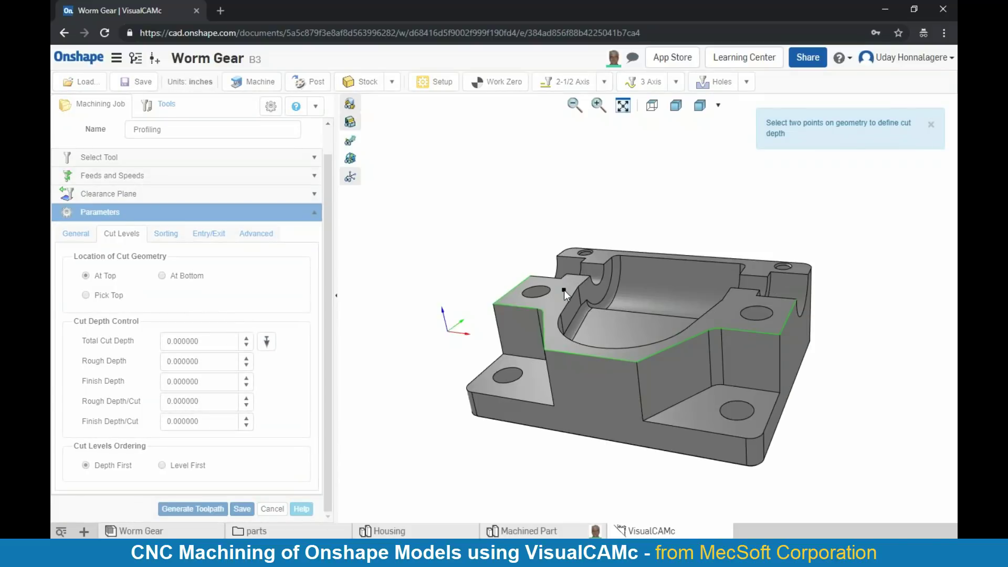
pyautogui.click(525, 386)
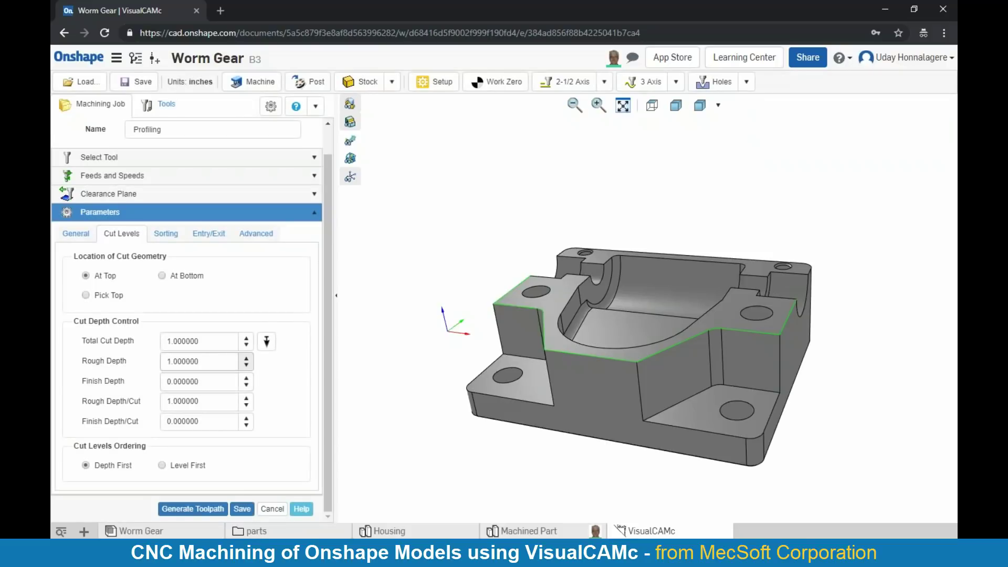
pyautogui.click(174, 401)
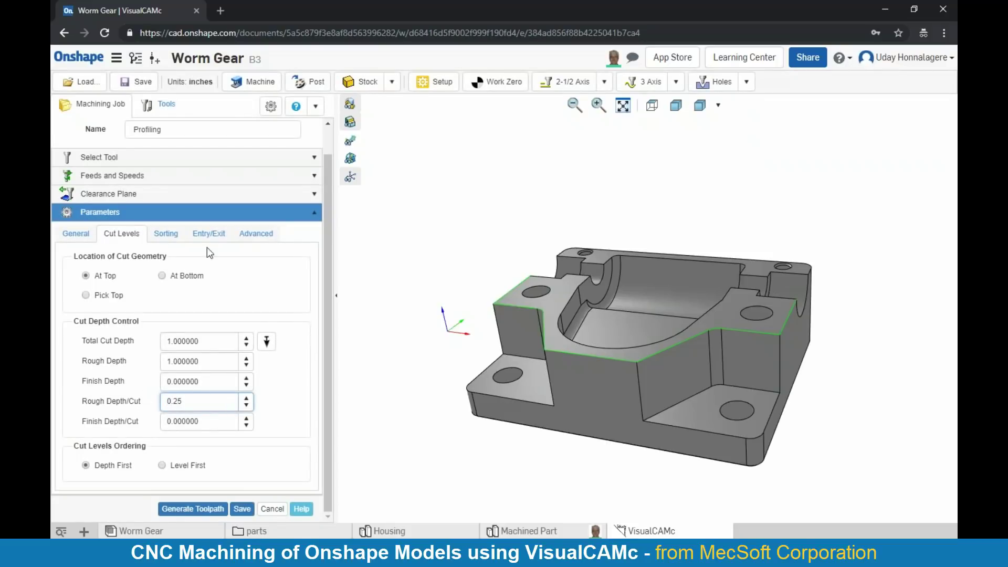
# Apply entry/exit at each cut level for the profiling operation, generate its toolpath and show it on the model.
pyautogui.click(209, 234)
pyautogui.scroll(-1, 169, 412)
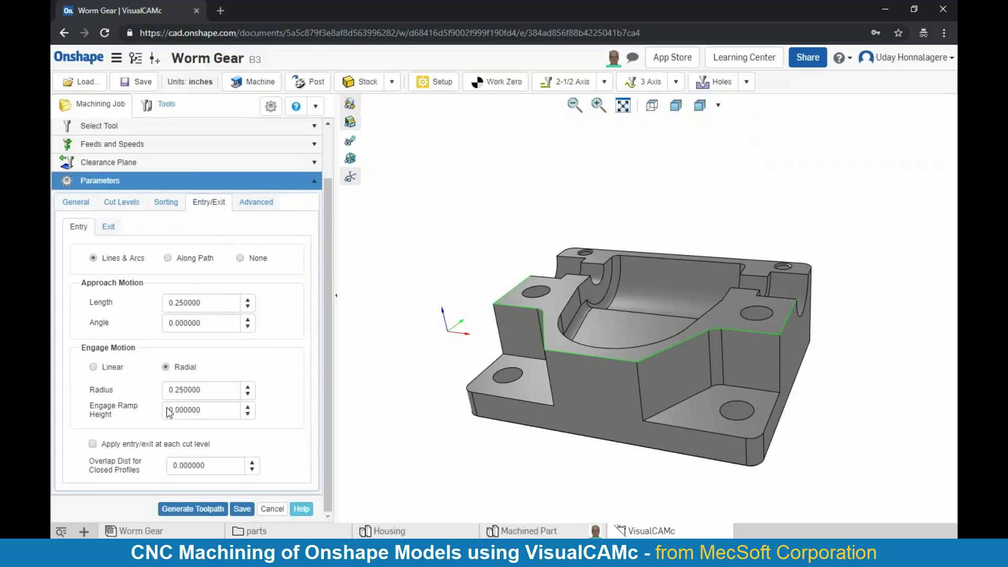
pyautogui.click(159, 449)
pyautogui.click(176, 508)
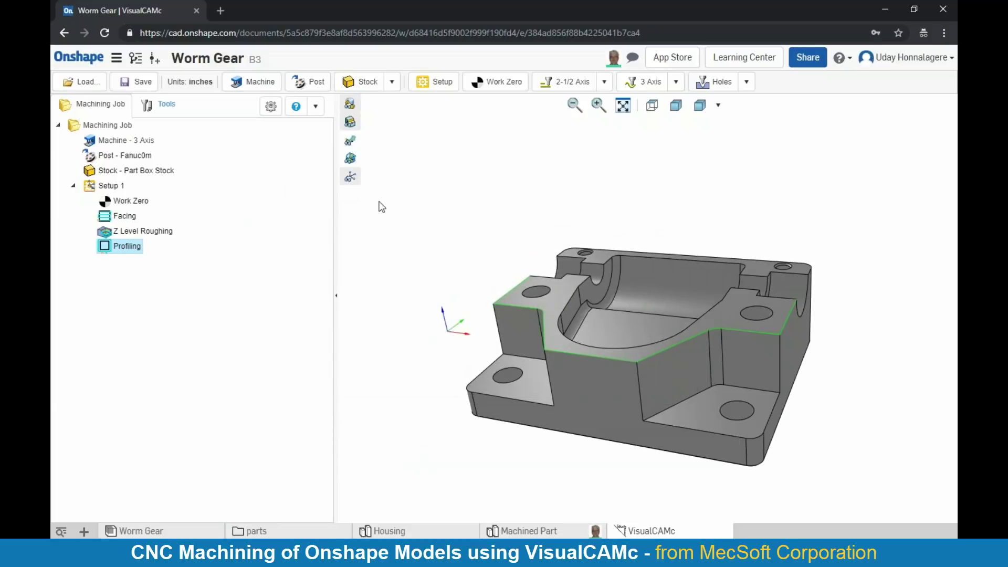
pyautogui.click(354, 145)
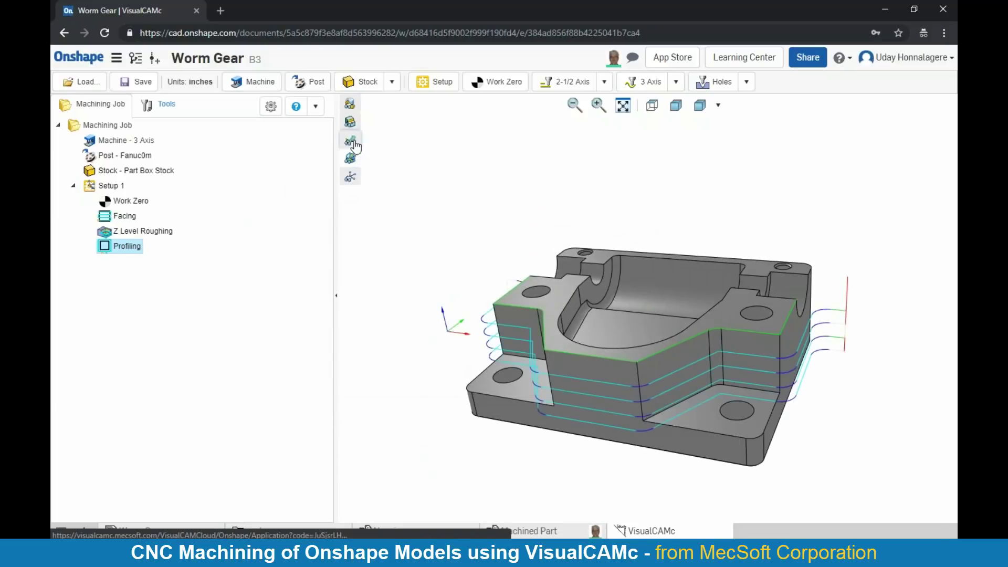
pyautogui.moveTo(621, 320)
pyautogui.mouseDown()
pyautogui.moveTo(632, 333)
pyautogui.moveTo(613, 321)
pyautogui.moveTo(628, 318)
pyautogui.moveTo(606, 317)
pyautogui.mouseUp()
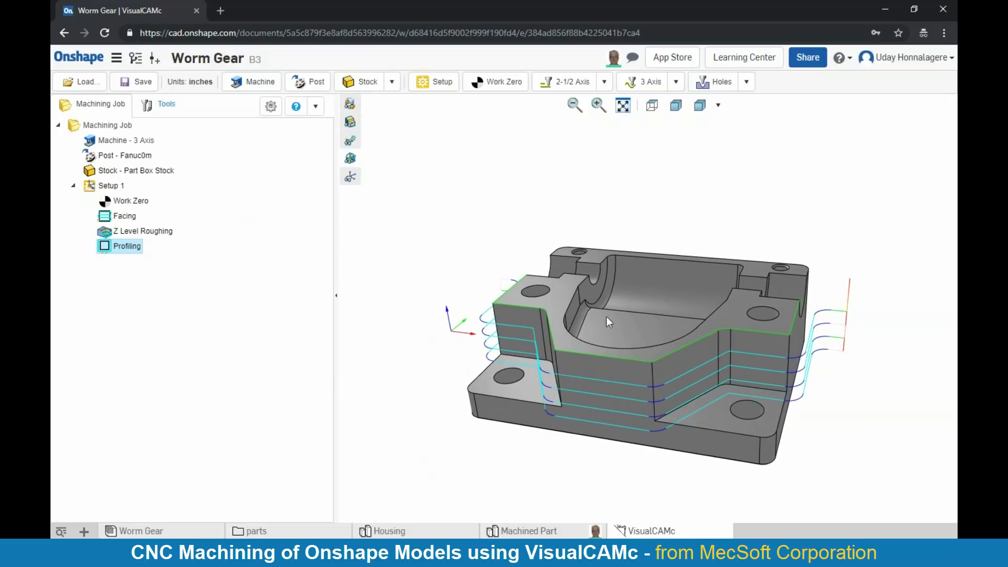
# Simulate the profiling operation through to the end, and exit the simulation.
pyautogui.rightClick(112, 251)
pyautogui.click(124, 283)
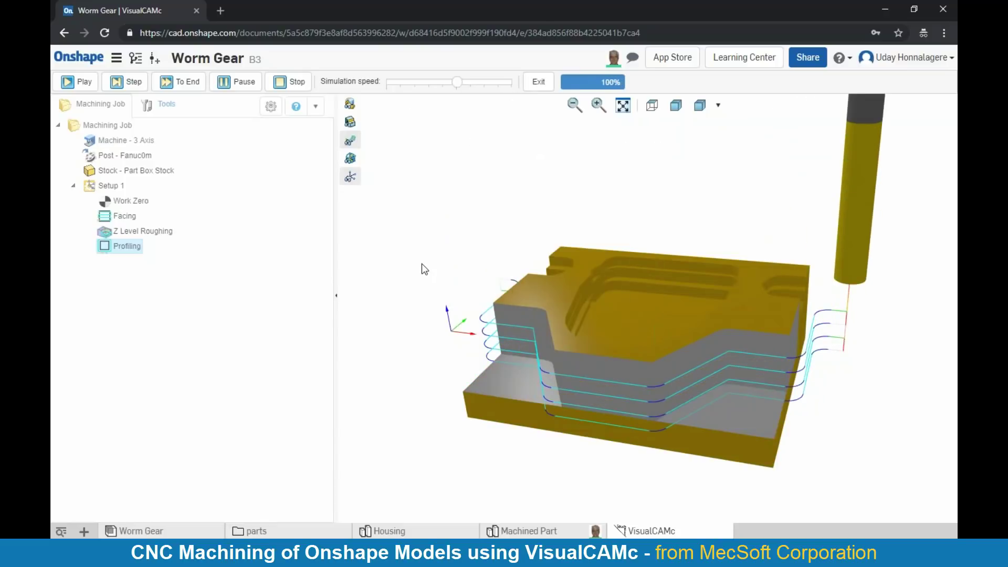
pyautogui.click(541, 83)
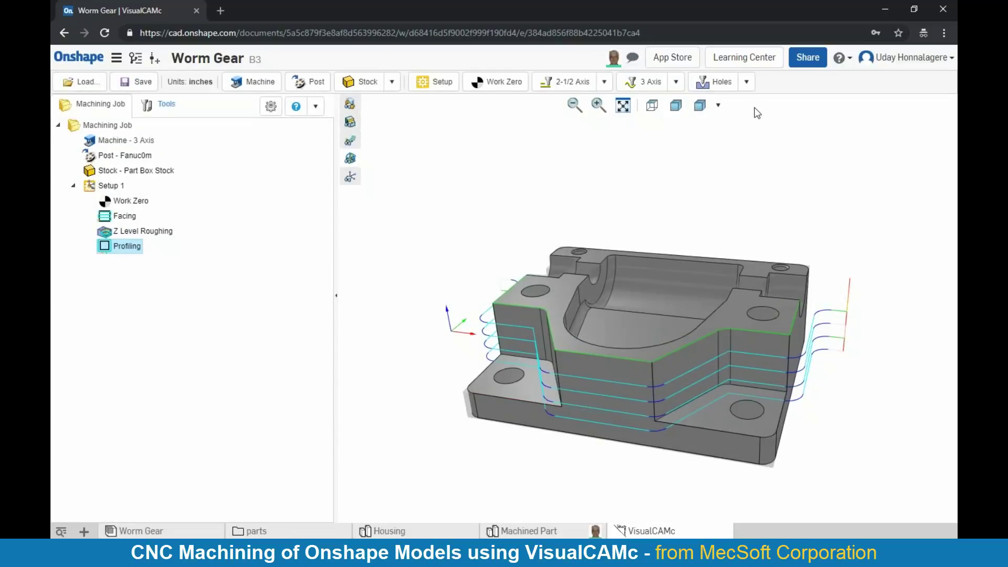
# Start a Drill operation using the Drill 1/2 In tool and select the two holes in the front lower flanges.
pyautogui.click(746, 81)
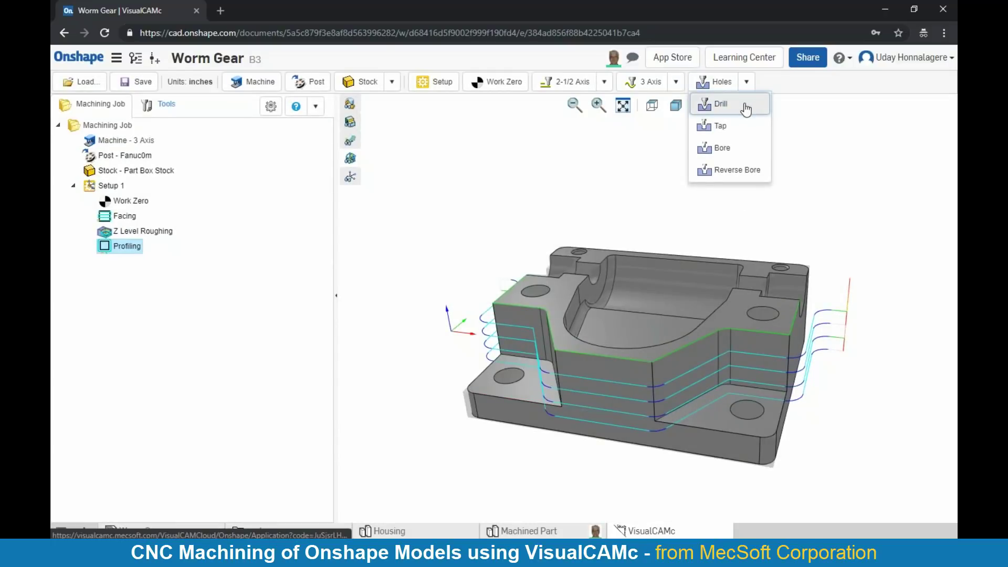
pyautogui.click(746, 107)
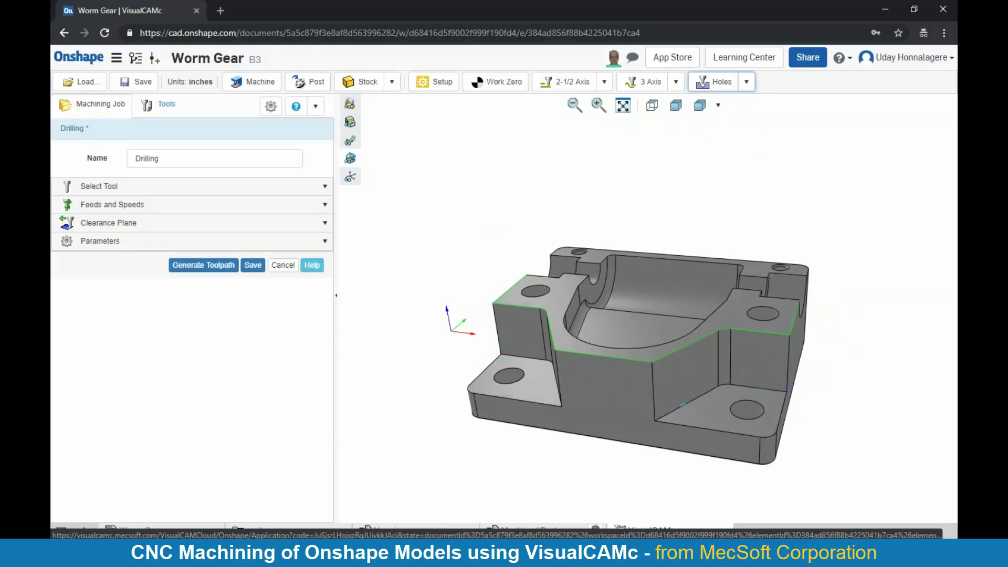
pyautogui.click(276, 188)
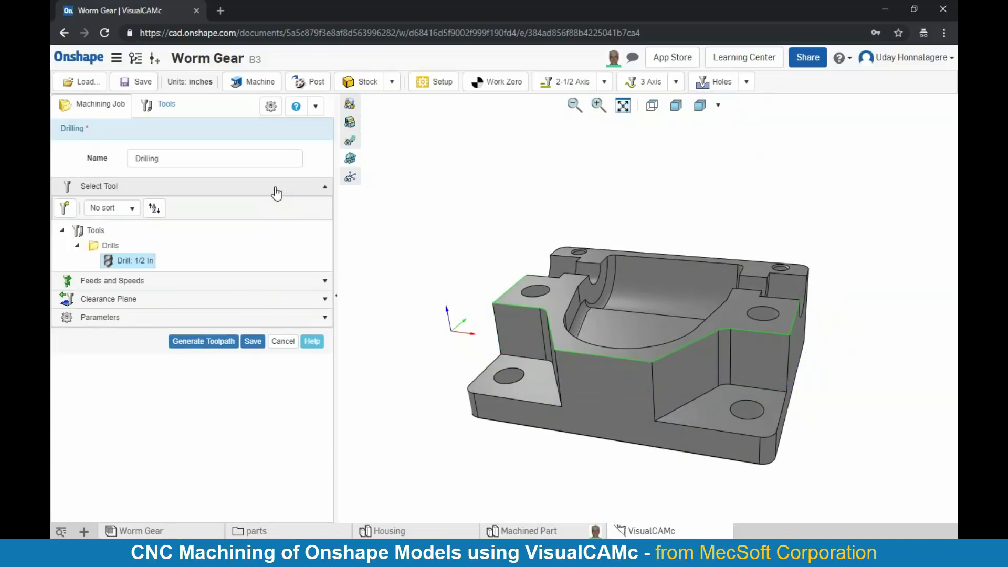
pyautogui.moveTo(132, 262)
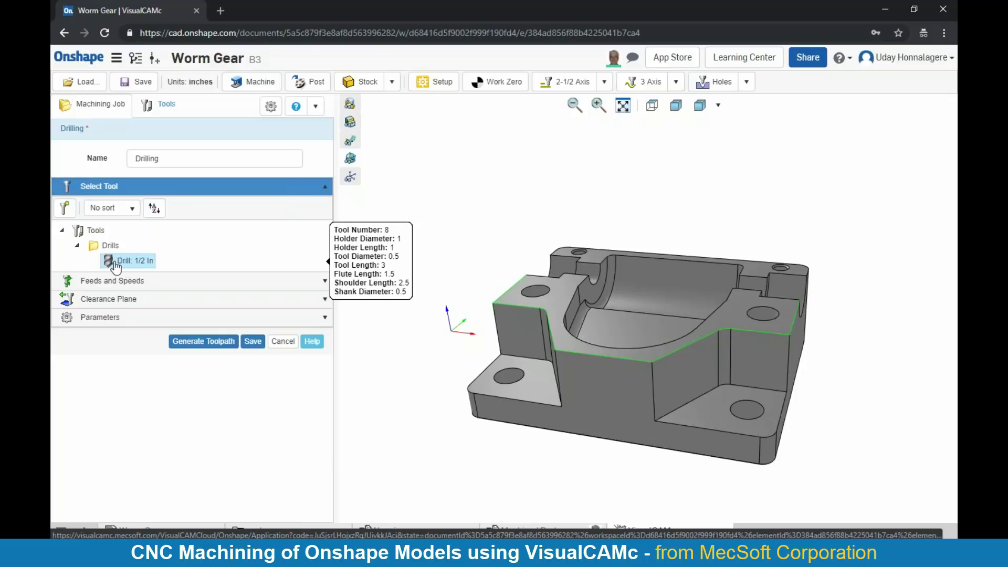
pyautogui.click(111, 317)
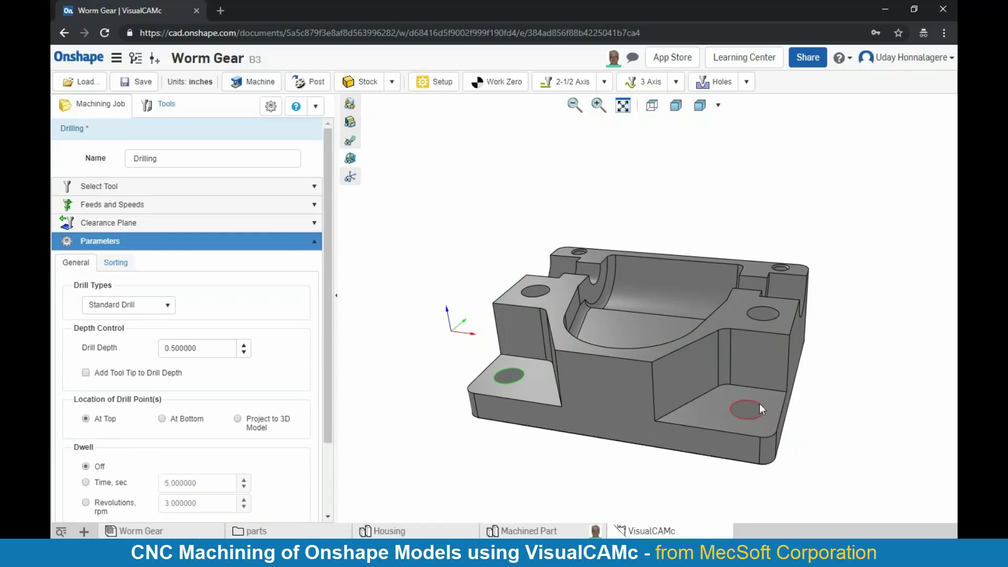
# Add the tool tip to the drill depth and generate the drilling toolpath.
pyautogui.click(175, 373)
pyautogui.scroll(-2, 193, 351)
pyautogui.click(185, 510)
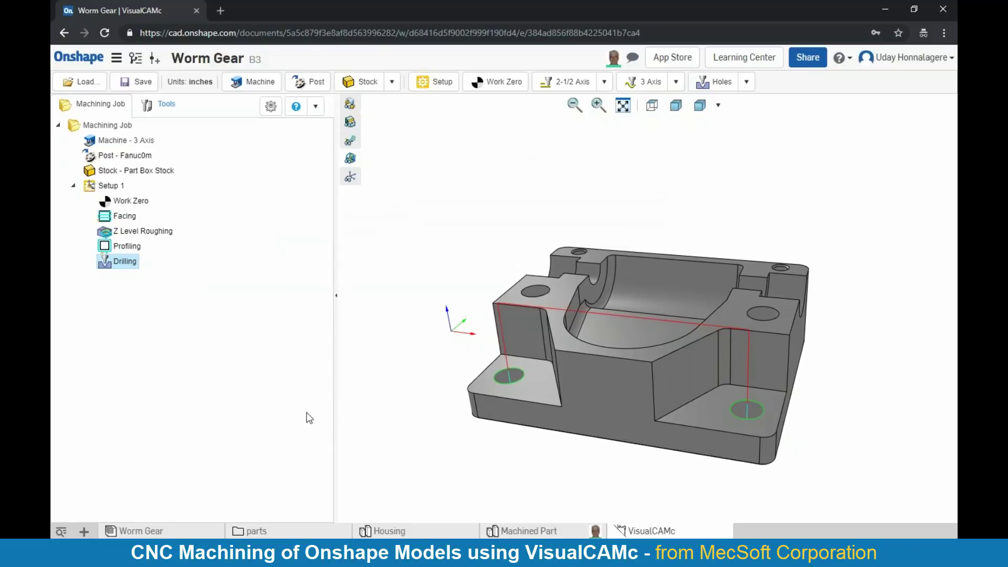
# Simulate the drilling of the two flange holes to completion and exit the simulation.
pyautogui.rightClick(128, 265)
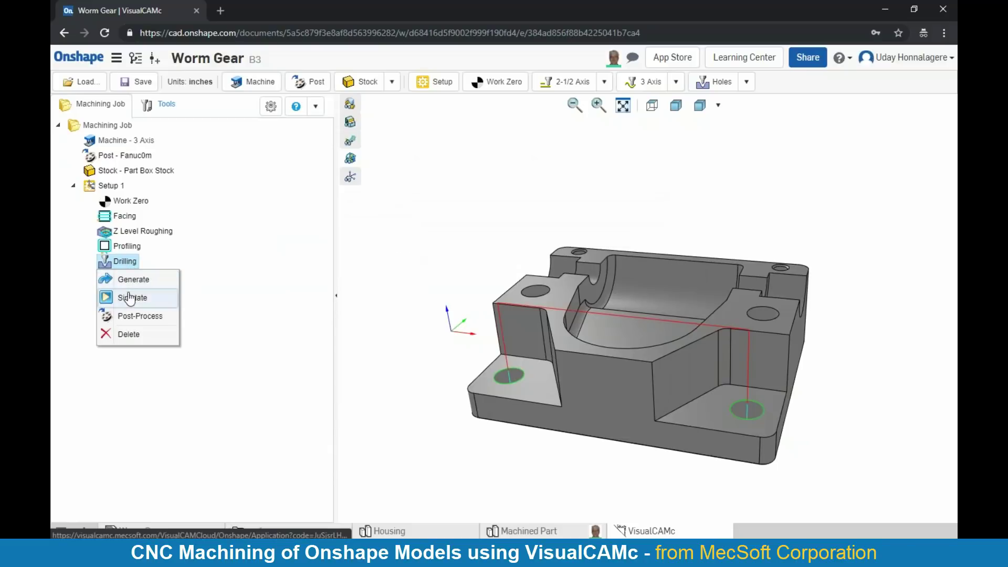
pyautogui.click(130, 299)
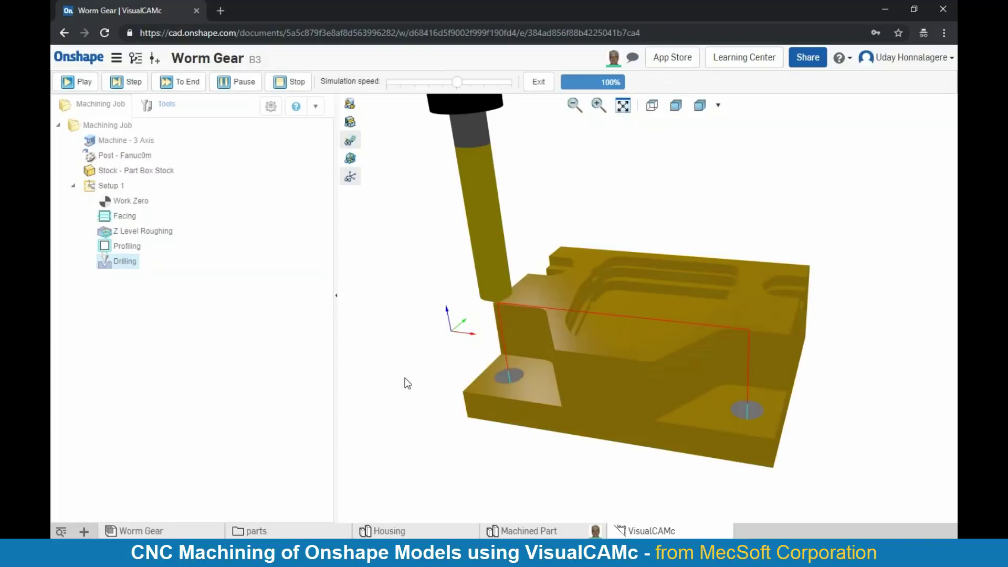
pyautogui.click(547, 85)
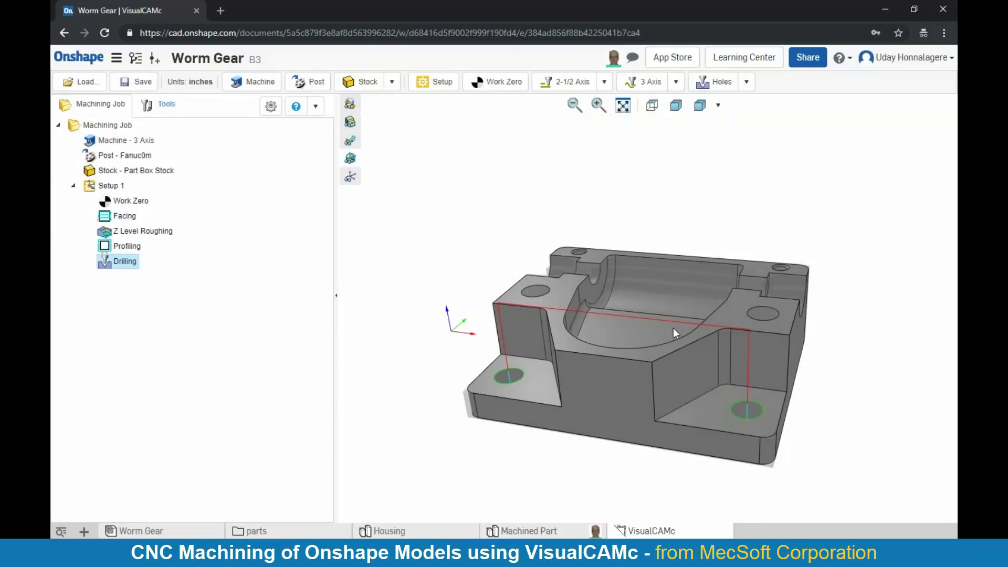
# Start a 3 Axis Parallel Finishing operation with Ball Mill 0.25 In, check feeds and clearance plane, and select the rear curved surface's boundary.
pyautogui.moveTo(604, 319); pyautogui.dragTo(625, 315, button='right')
pyautogui.click(675, 82)
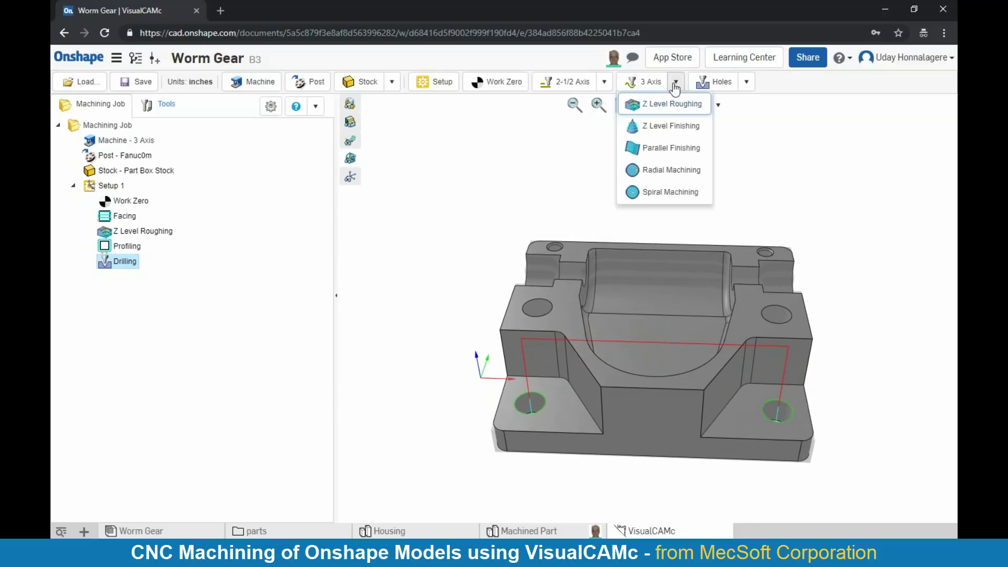
pyautogui.click(665, 149)
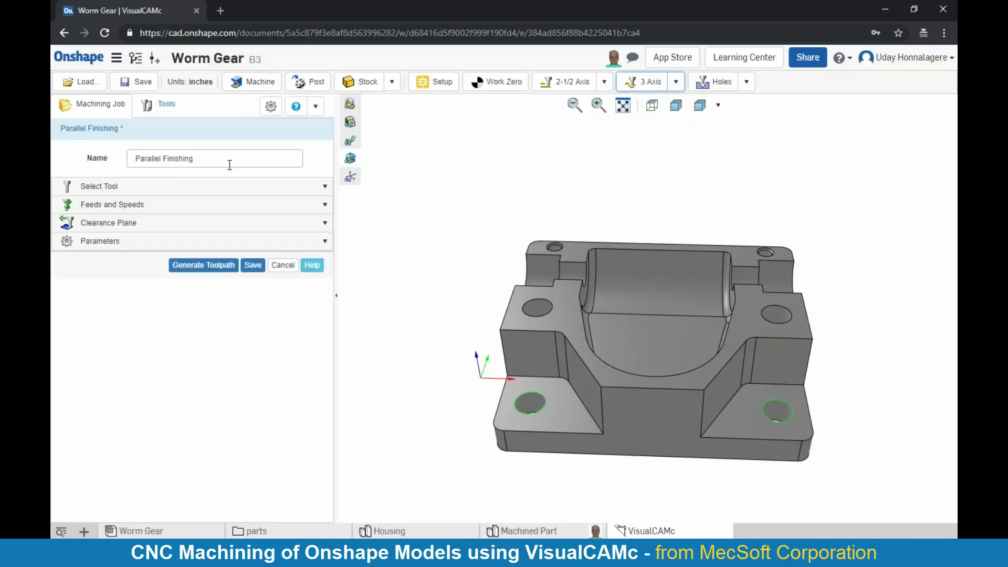
pyautogui.click(224, 189)
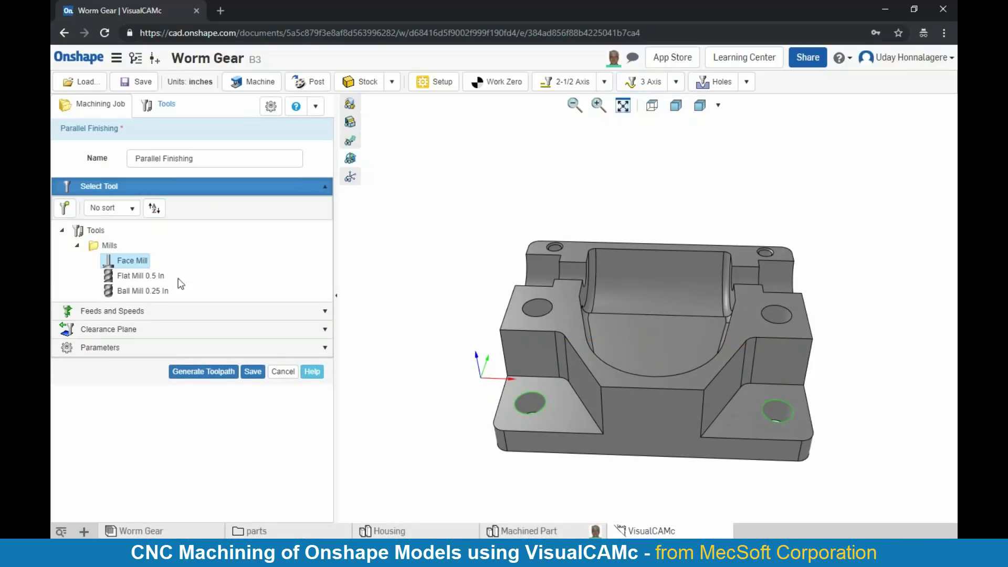
pyautogui.click(153, 294)
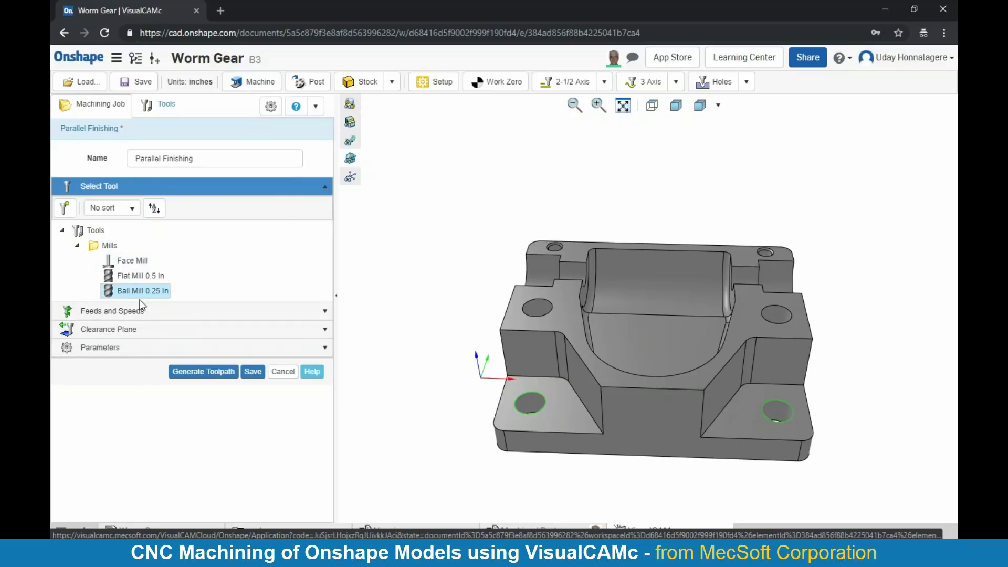
pyautogui.click(139, 311)
pyautogui.scroll(-5, 141, 317)
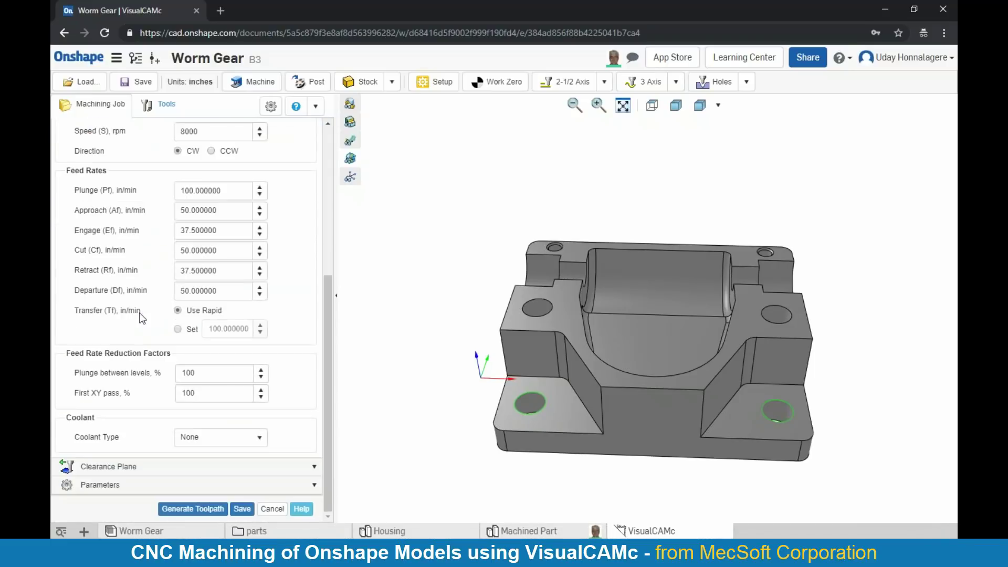
pyautogui.click(139, 468)
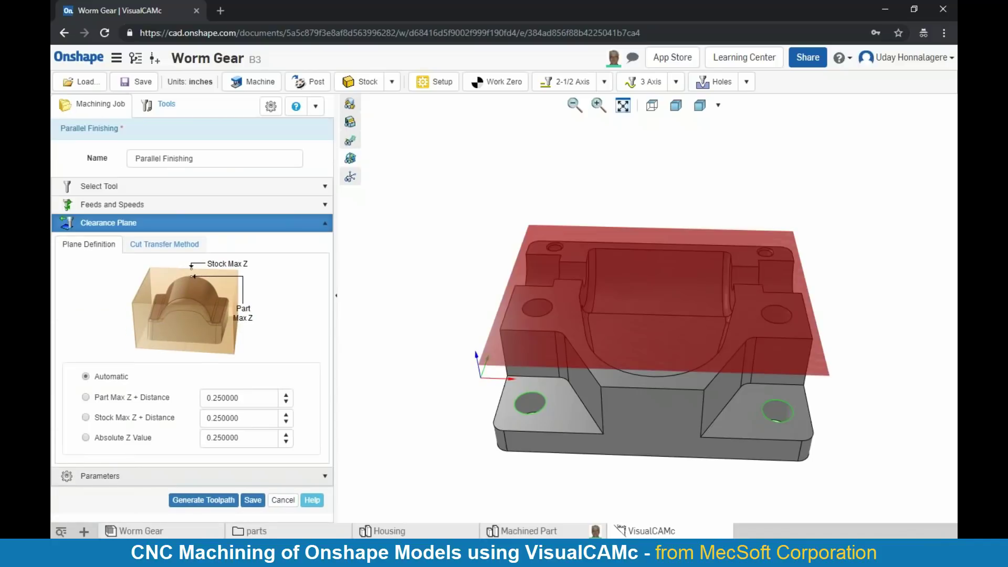
pyautogui.click(146, 476)
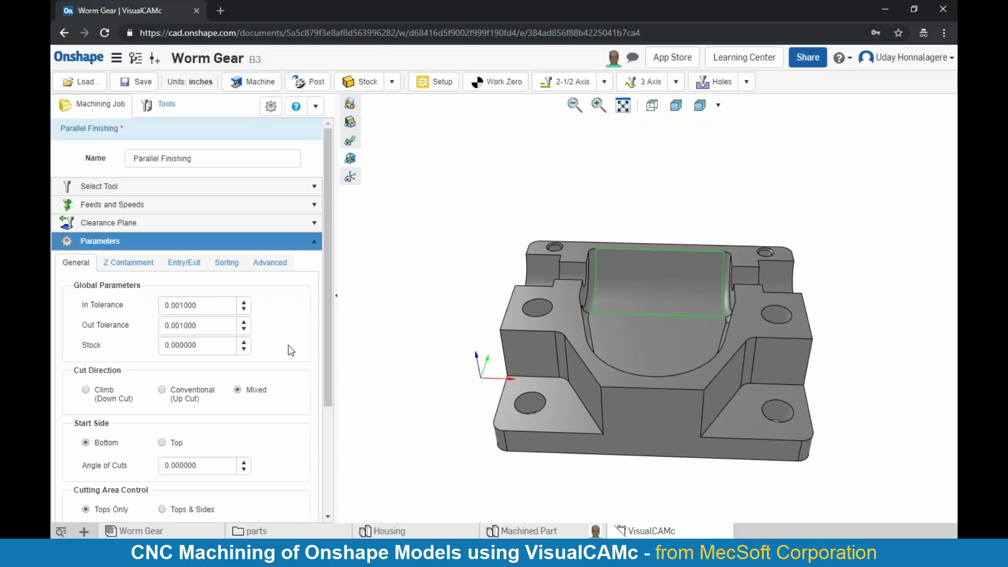
# Set Angle of Cuts to 90 and the stepover to 20% of tool diameter, and generate the parallel finishing toolpath.
pyautogui.scroll(-3, 194, 326)
pyautogui.doubleClick(183, 309)
pyautogui.write('0')
pyautogui.hotkey('ctrl', 'a')
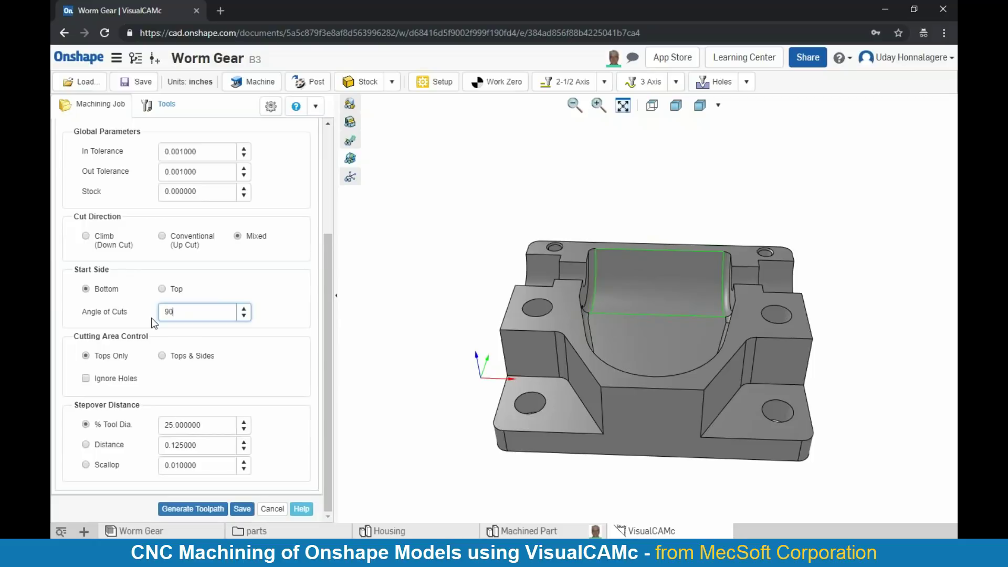
pyautogui.click(166, 423)
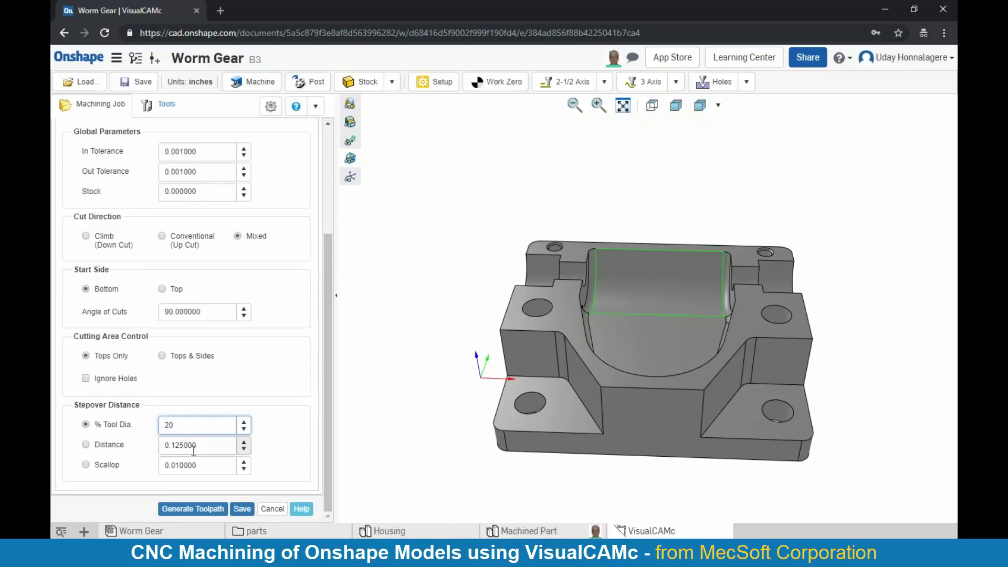
pyautogui.click(193, 509)
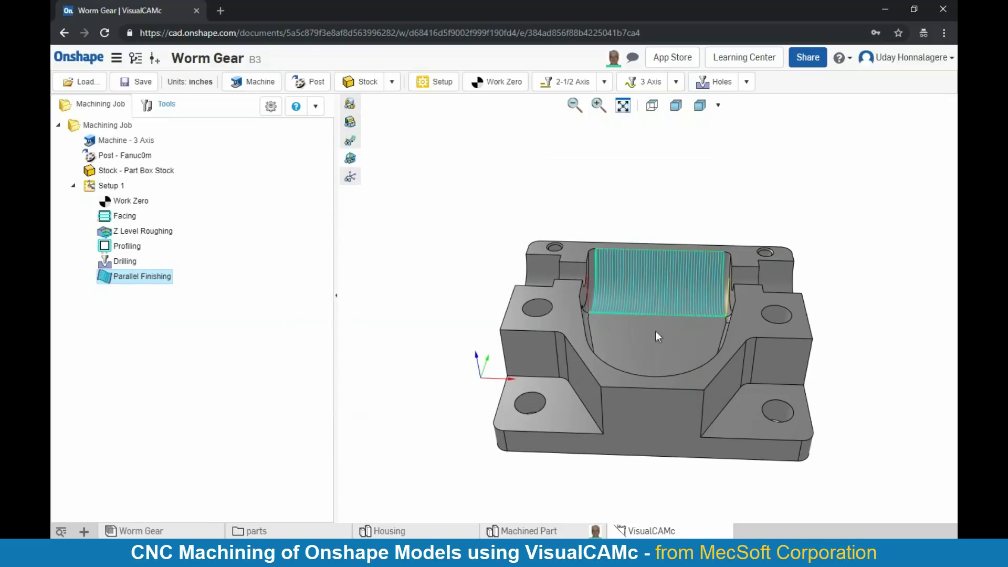
pyautogui.scroll(3, 666, 293)
pyautogui.moveTo(663, 290)
pyautogui.mouseDown(button='right')
pyautogui.moveTo(677, 313)
pyautogui.moveTo(678, 298)
pyautogui.moveTo(638, 292)
pyautogui.moveTo(658, 298)
pyautogui.moveTo(651, 292)
pyautogui.mouseUp(button='right')
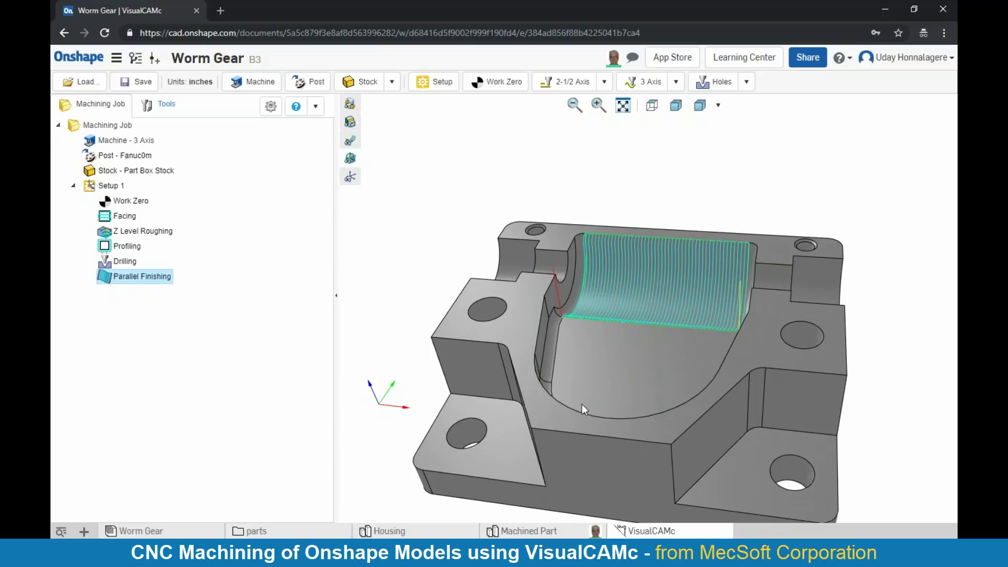
pyautogui.moveTo(689, 360)
pyautogui.mouseDown(button='right')
pyautogui.moveTo(697, 349)
pyautogui.moveTo(667, 350)
pyautogui.moveTo(675, 355)
pyautogui.mouseUp(button='right')
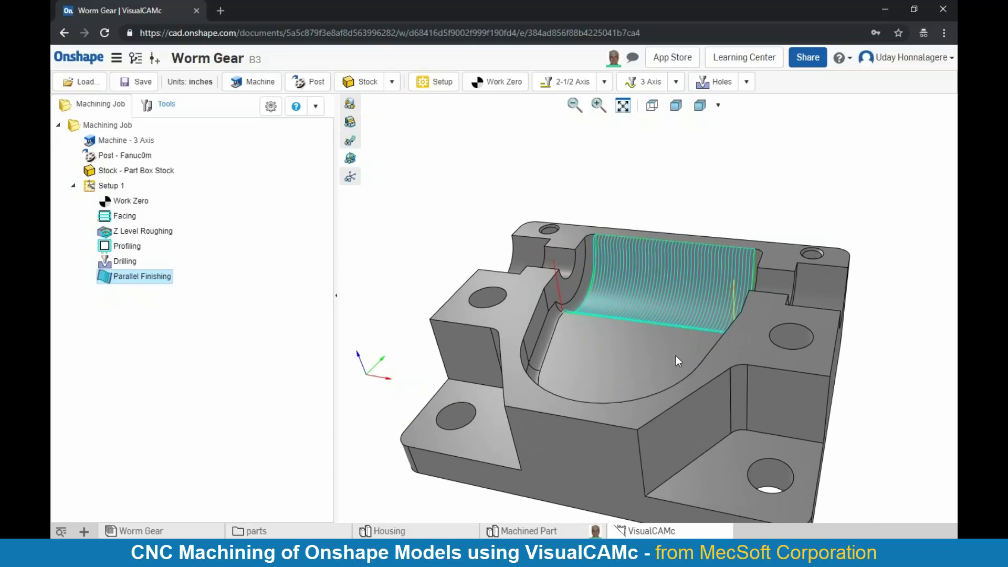
# Start a 3 Axis Z Level Finishing operation with the Ball Mill 0.25 In and open its parameters.
pyautogui.click(676, 82)
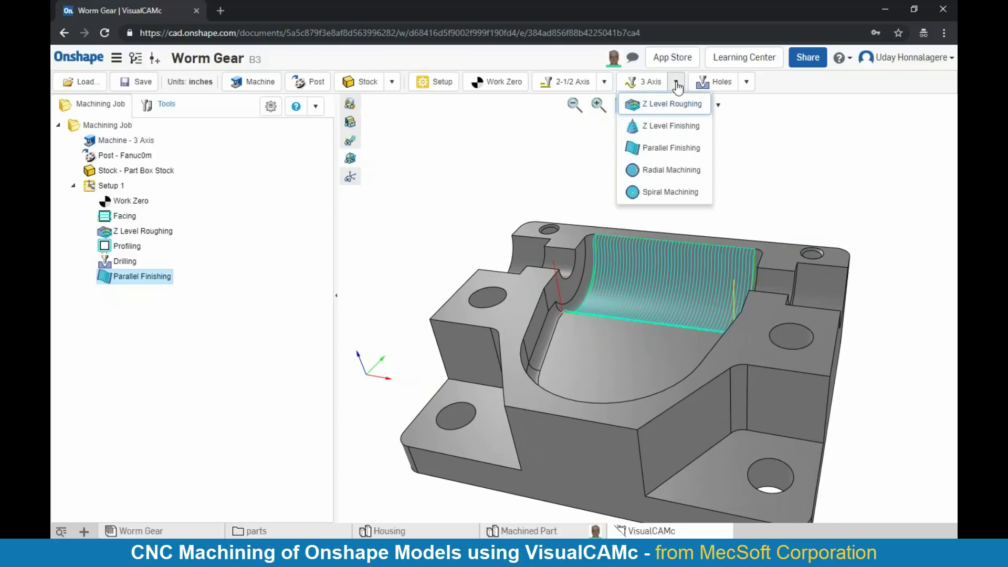
pyautogui.click(672, 128)
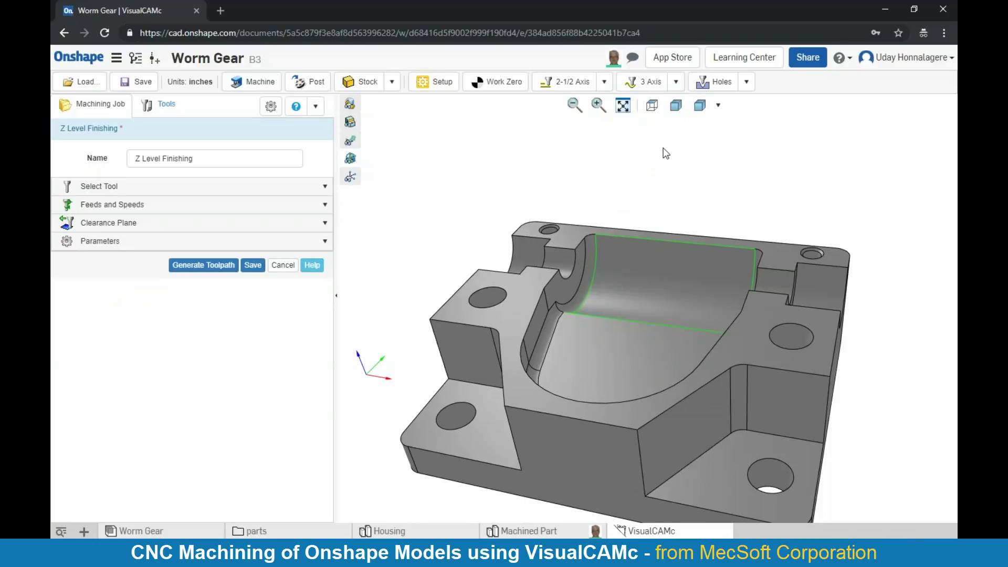
pyautogui.click(213, 187)
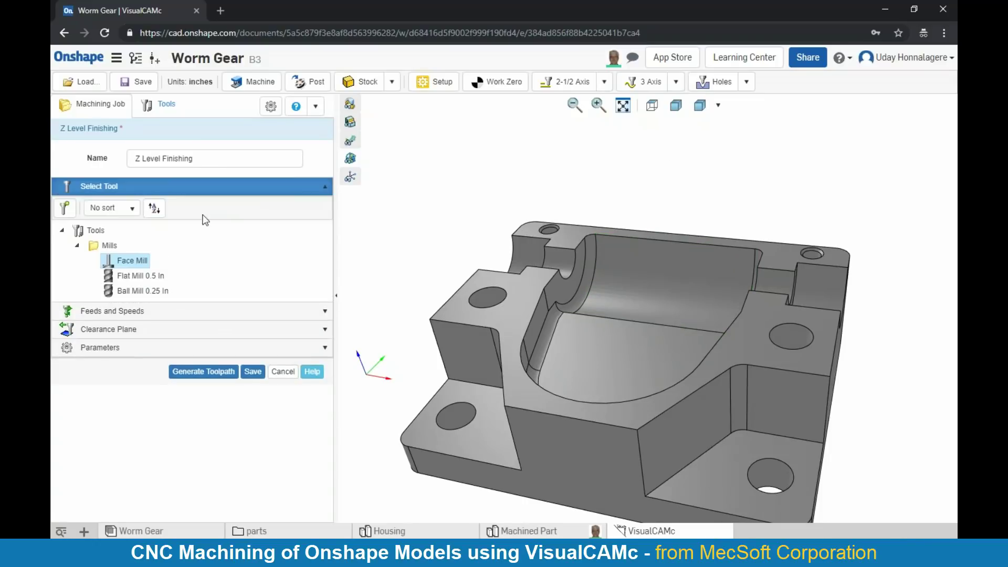
pyautogui.click(142, 291)
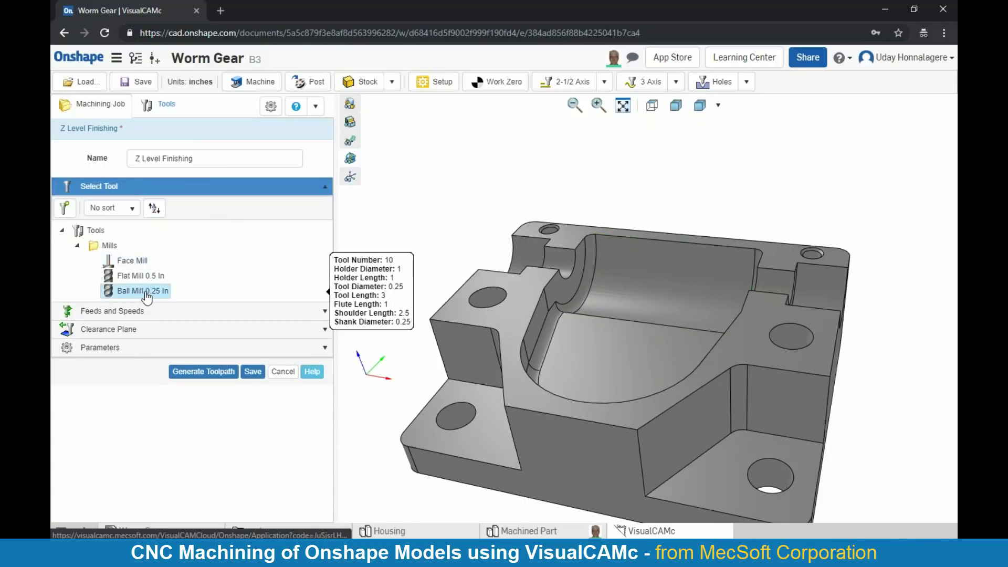
pyautogui.click(139, 348)
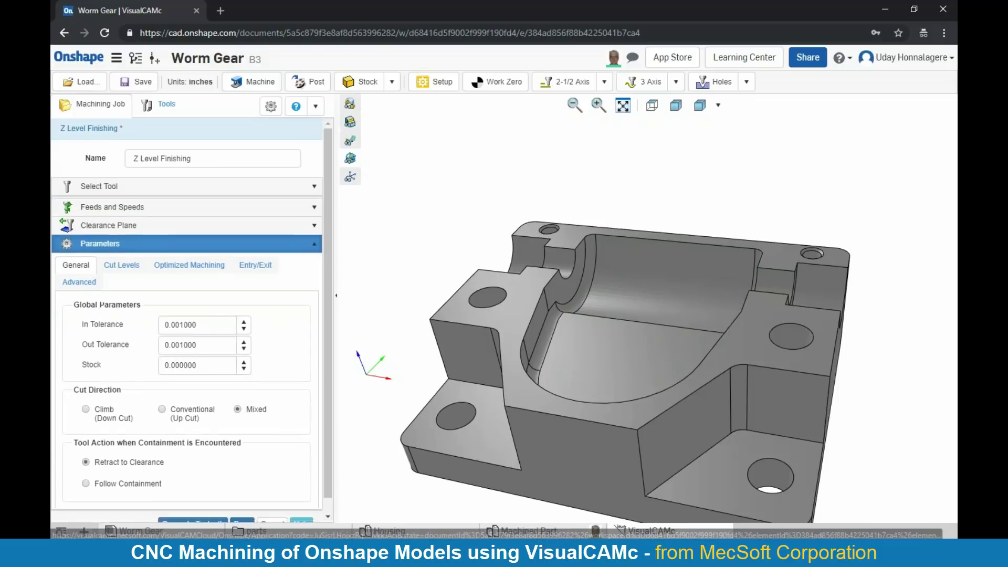
# Select the edges around the housing's central cavity as the containment region for Z Level Finishing.
pyautogui.click(553, 277)
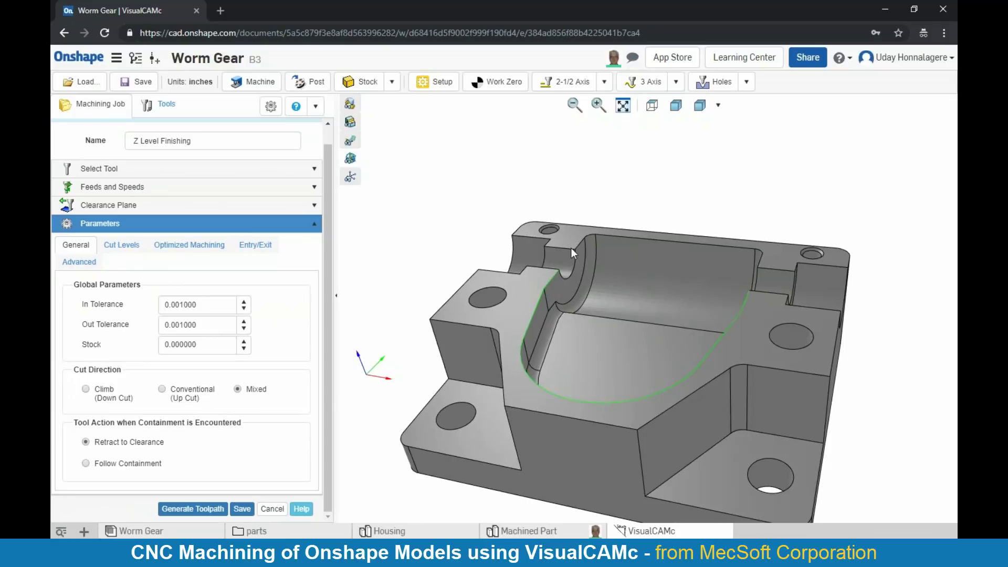
pyautogui.click(581, 241)
pyautogui.moveTo(654, 324); pyautogui.dragTo(621, 305, button='right')
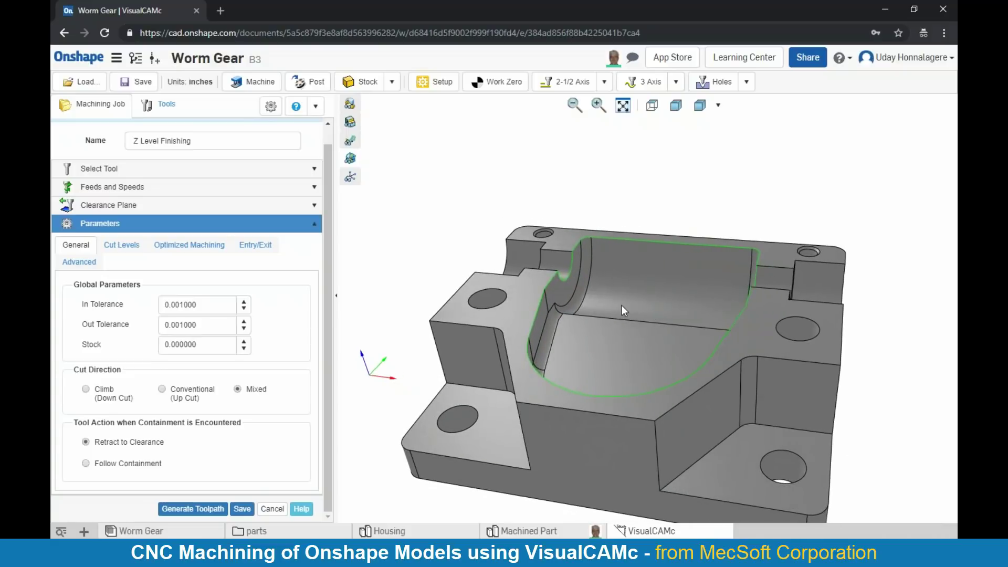
# Set the Z Level Finishing stepdown to 15% of tool diameter and generate the toolpath.
pyautogui.click(130, 247)
pyautogui.doubleClick(166, 304)
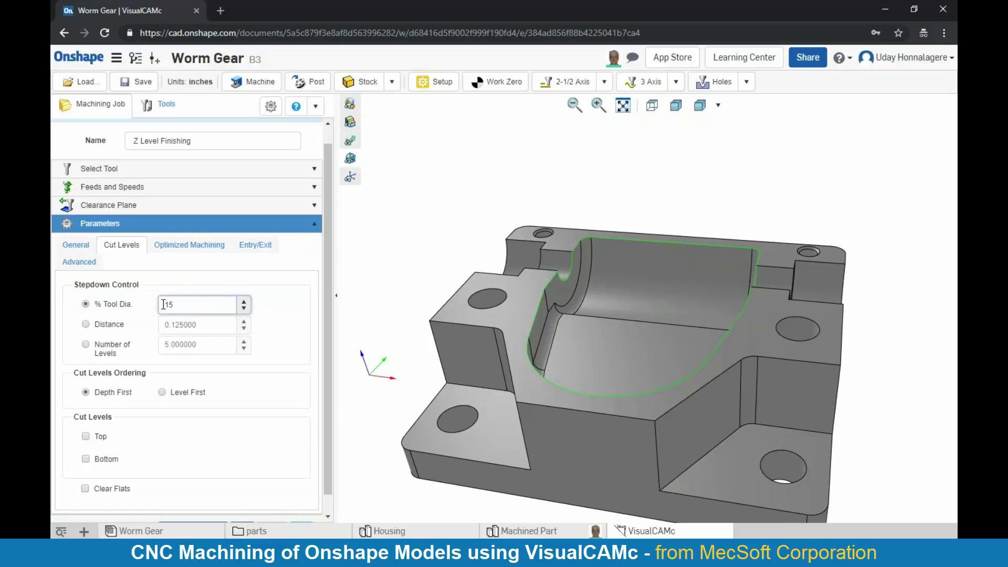
pyautogui.scroll(-1, 173, 368)
pyautogui.click(192, 512)
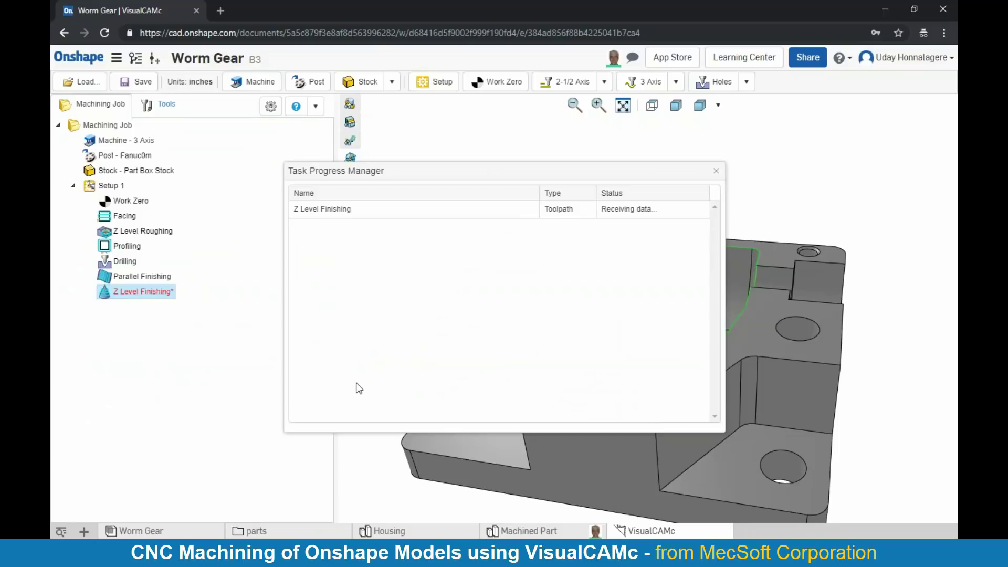
pyautogui.scroll(-3, 535, 370)
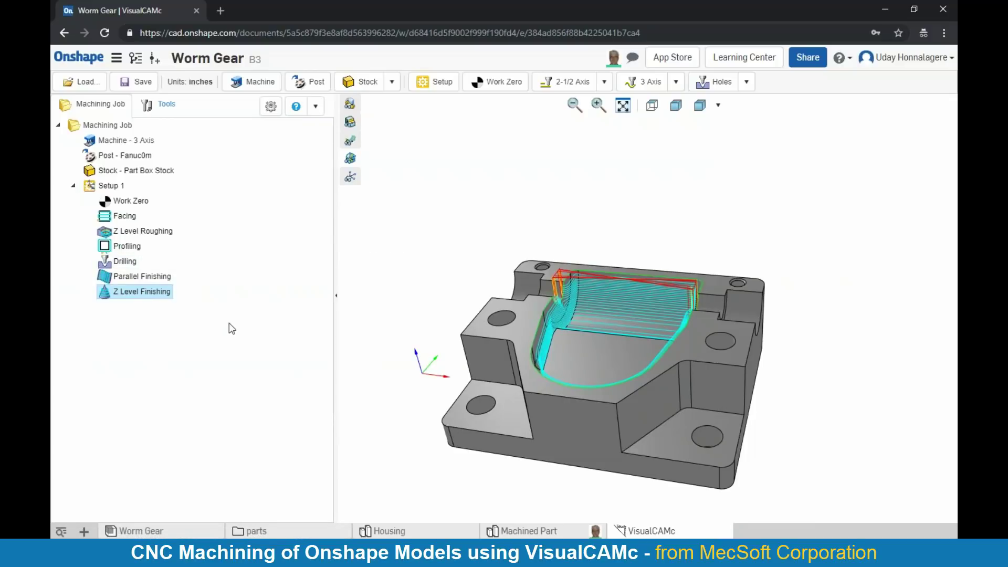
# Simulate the Parallel Finishing operation at a slightly higher speed, run it to the end and exit the simulation.
pyautogui.click(143, 279)
pyautogui.rightClick(142, 283)
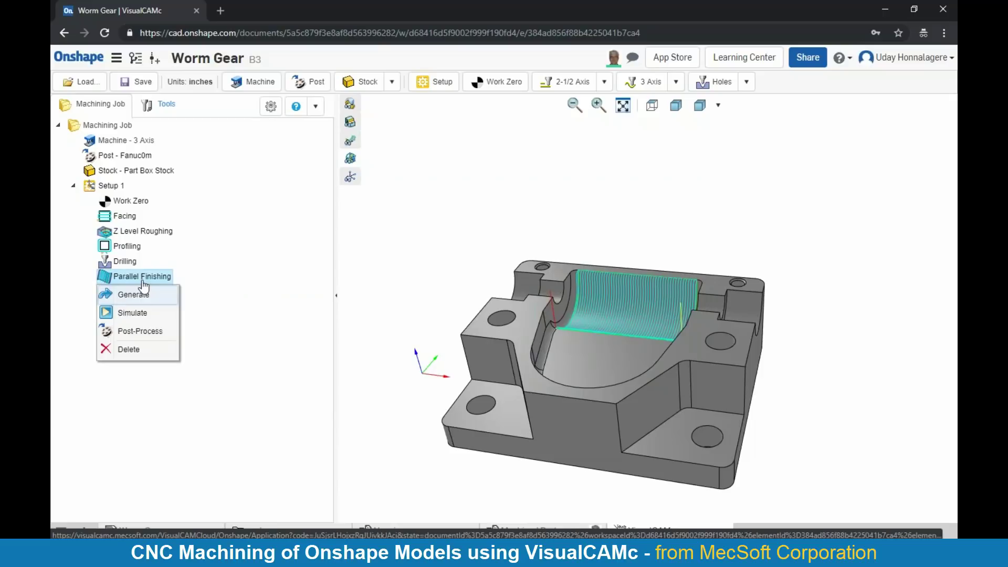
pyautogui.click(137, 314)
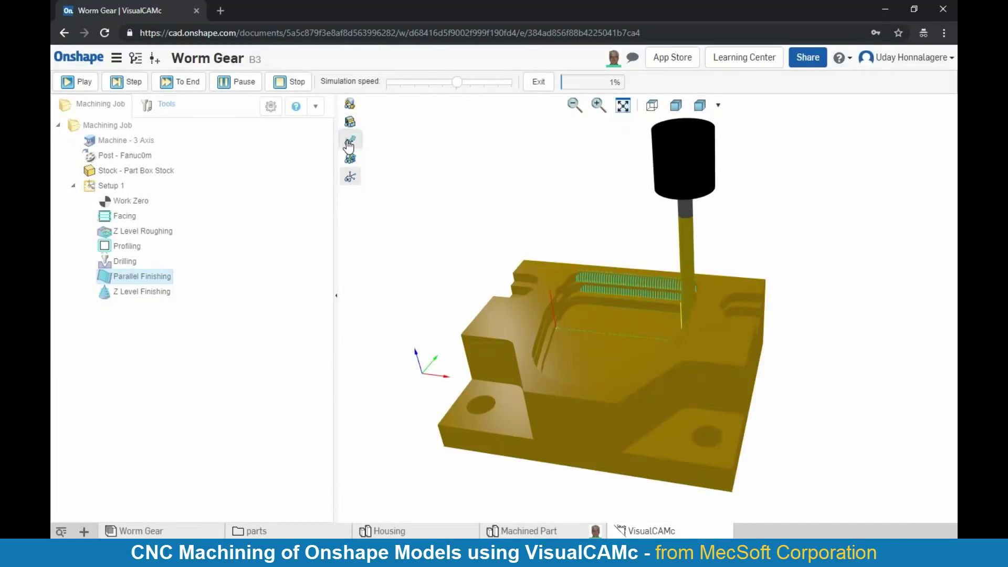
pyautogui.scroll(3, 622, 290)
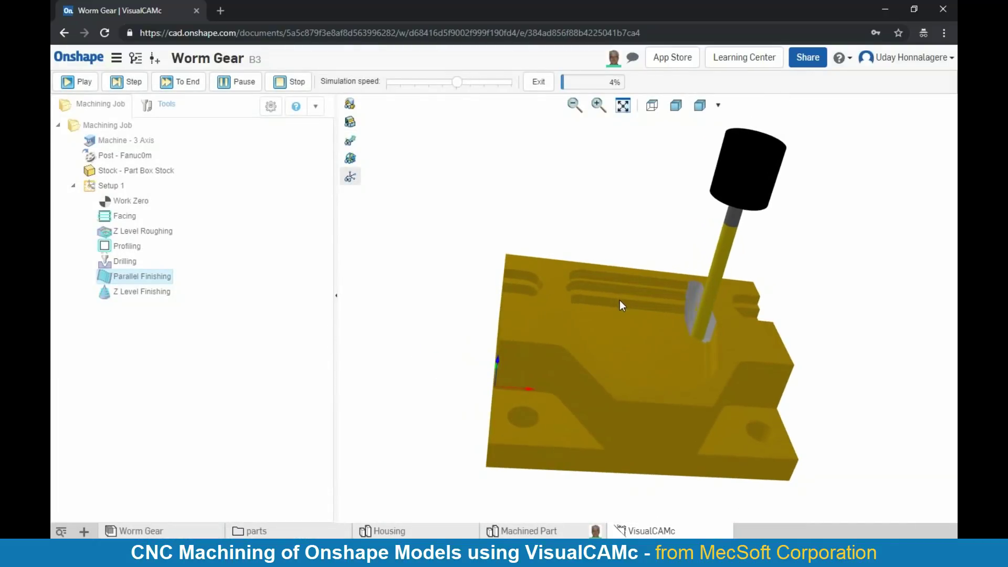
pyautogui.scroll(2, 620, 309)
pyautogui.moveTo(619, 325); pyautogui.dragTo(600, 326, button='right')
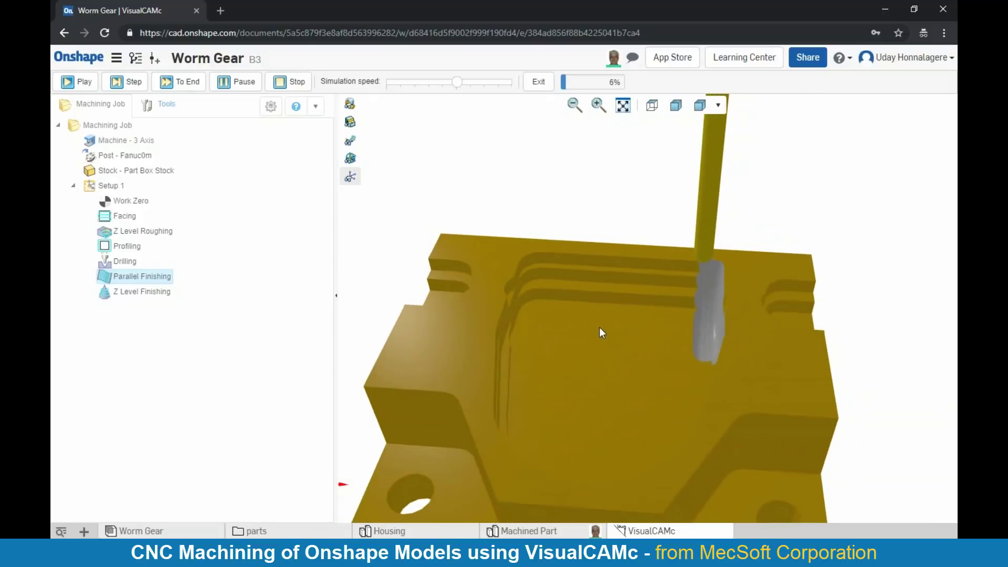
pyautogui.moveTo(476, 85)
pyautogui.mouseDown()
pyautogui.moveTo(458, 87)
pyautogui.moveTo(474, 89)
pyautogui.mouseUp()
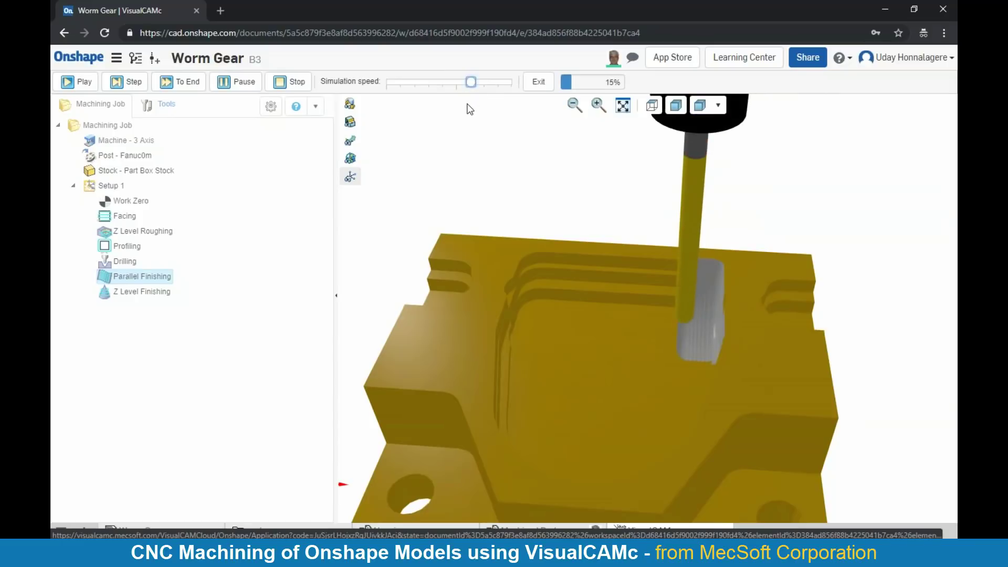
pyautogui.click(225, 84)
pyautogui.click(186, 84)
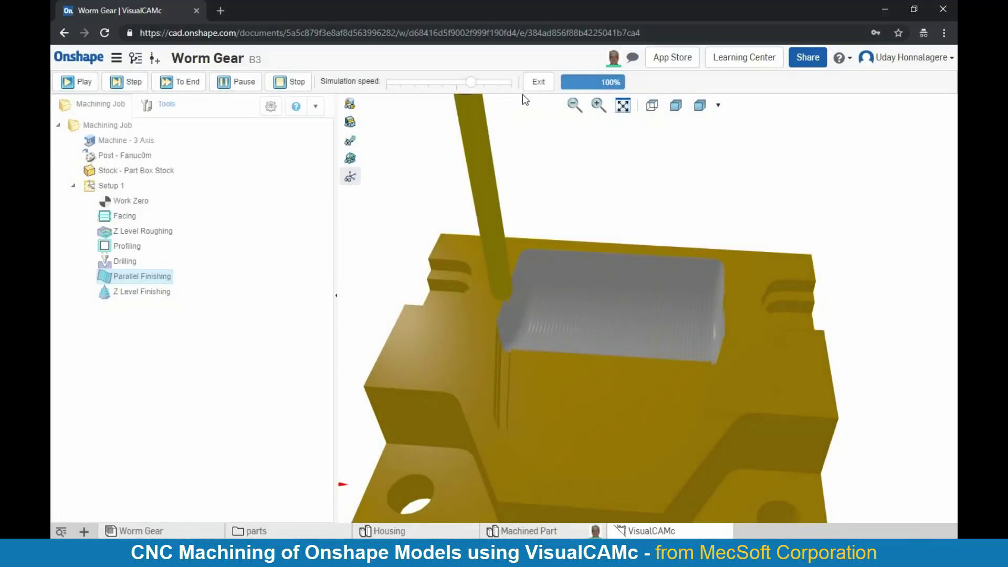
pyautogui.click(535, 83)
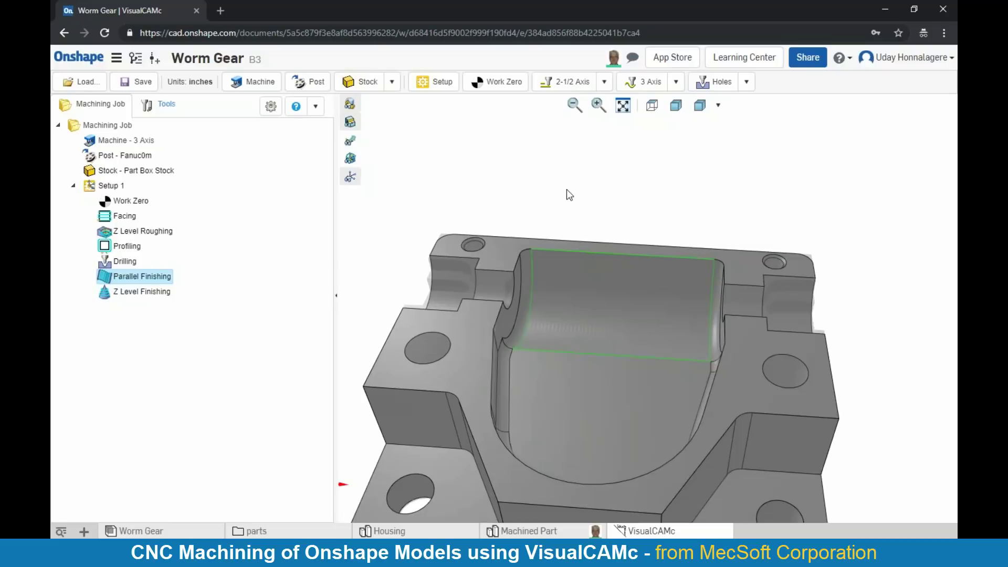
# Post-process all of Setup 1 to output its G-code file.
pyautogui.scroll(-3, 561, 194)
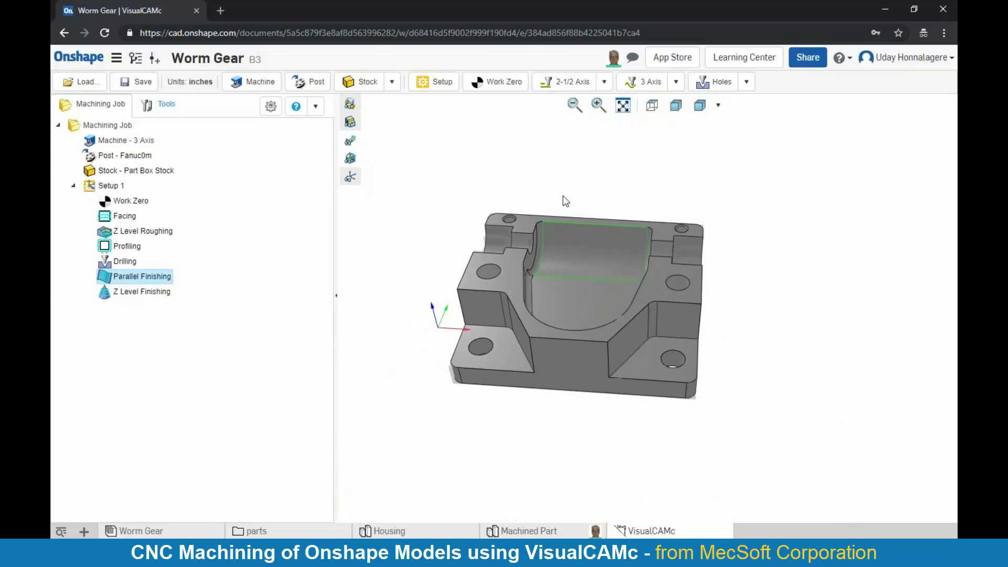
pyautogui.moveTo(595, 317)
pyautogui.mouseDown(button='right')
pyautogui.moveTo(607, 300)
pyautogui.moveTo(607, 310)
pyautogui.mouseUp(button='right')
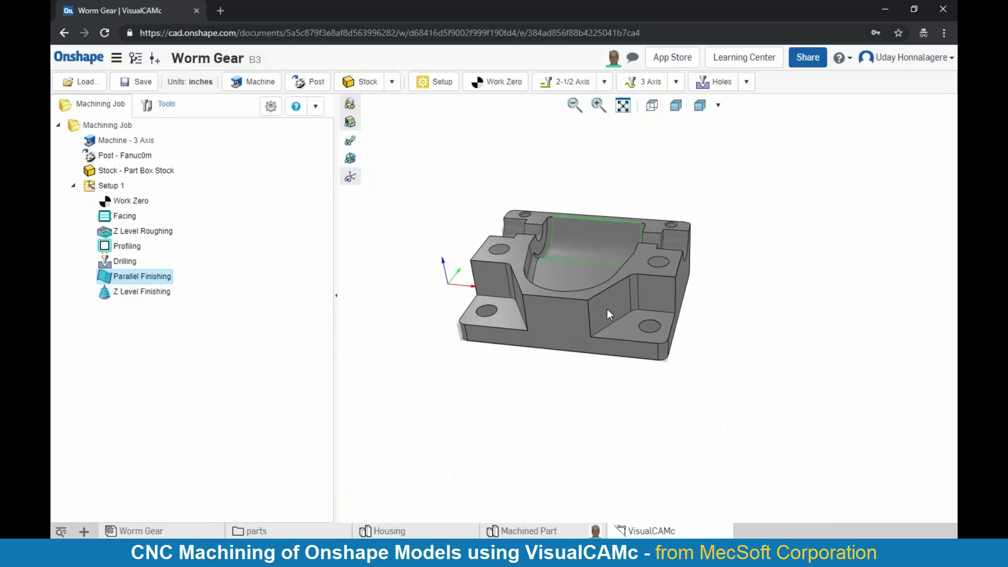
pyautogui.click(107, 186)
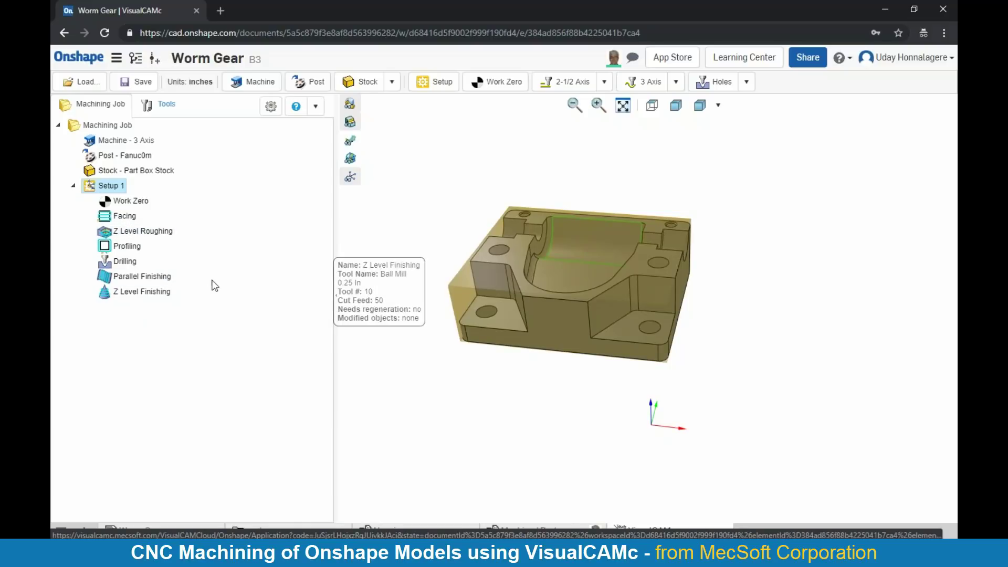
pyautogui.rightClick(93, 190)
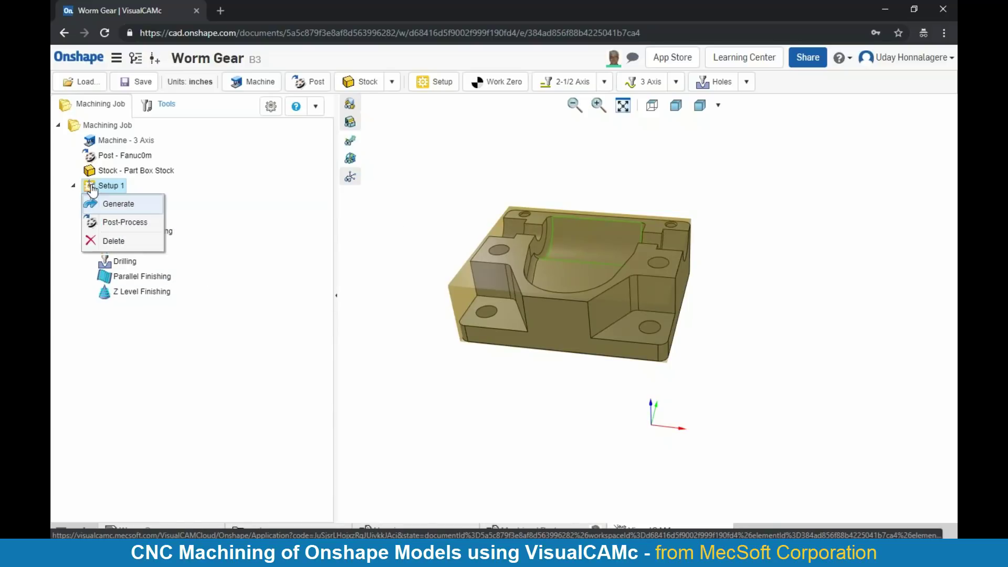
pyautogui.click(121, 225)
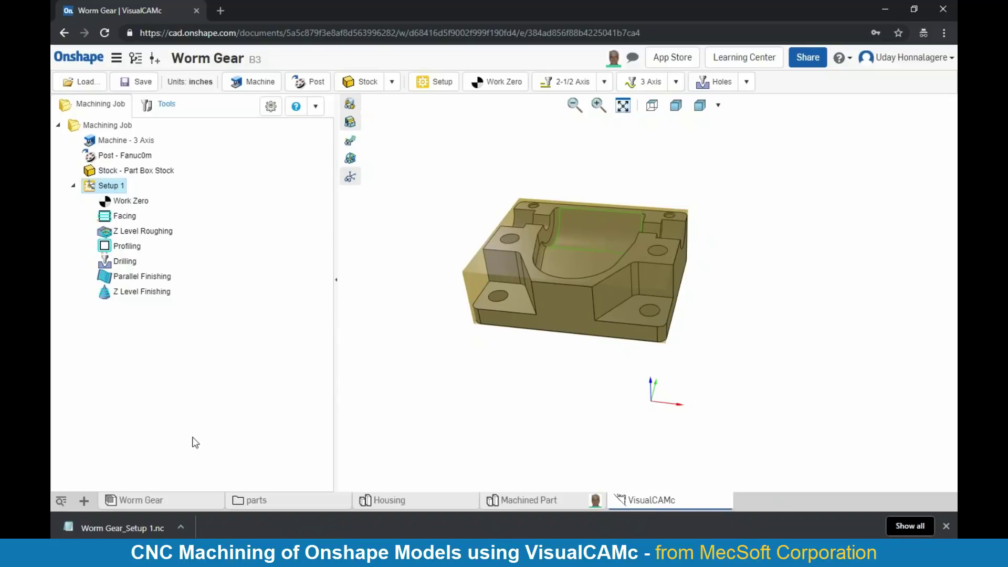
# Open the downloaded Worm Gear_Setup 1.nc file, look through its G-code and close it.
pyautogui.click(181, 525)
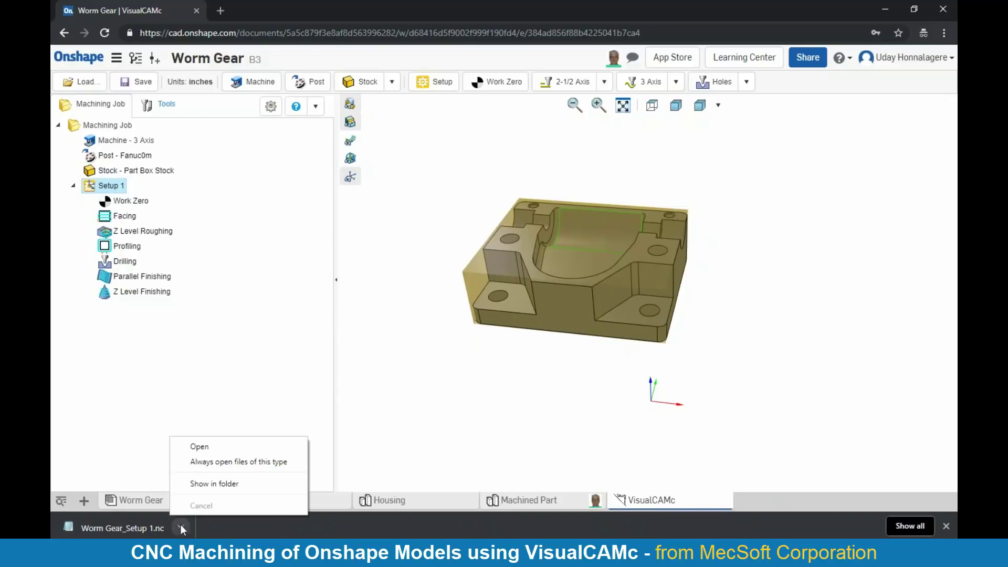
pyautogui.click(194, 444)
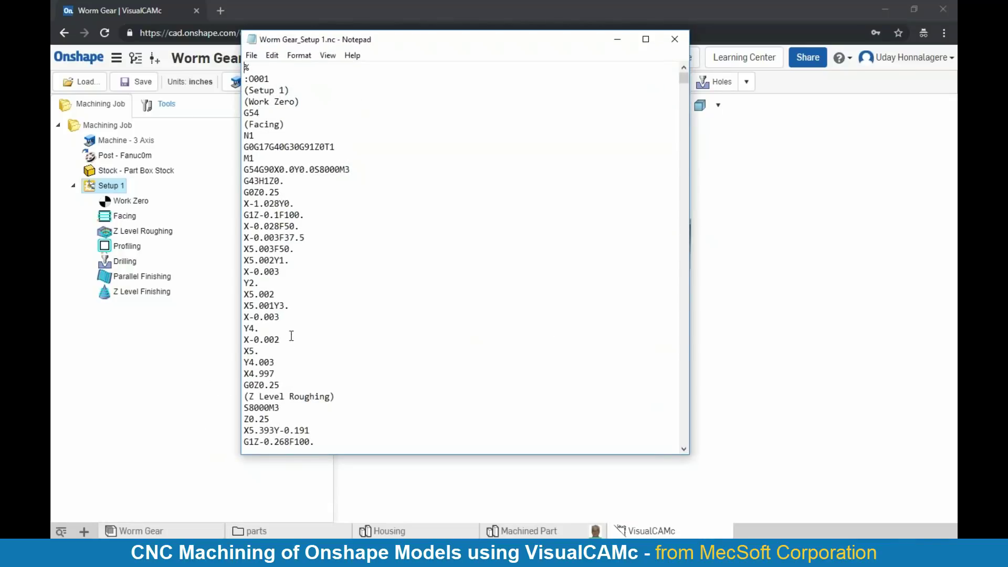
pyautogui.moveTo(682, 78); pyautogui.dragTo(656, 74)
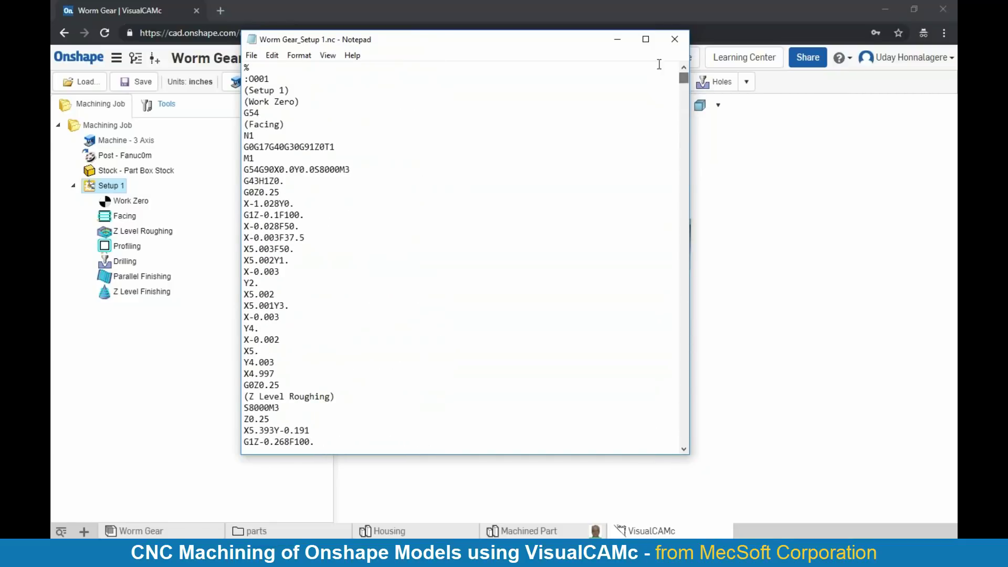
pyautogui.click(673, 40)
# Show Setup 1's work zero and create Setup 2 with a spin angle of 180 about the X axis.
pyautogui.scroll(3, 587, 224)
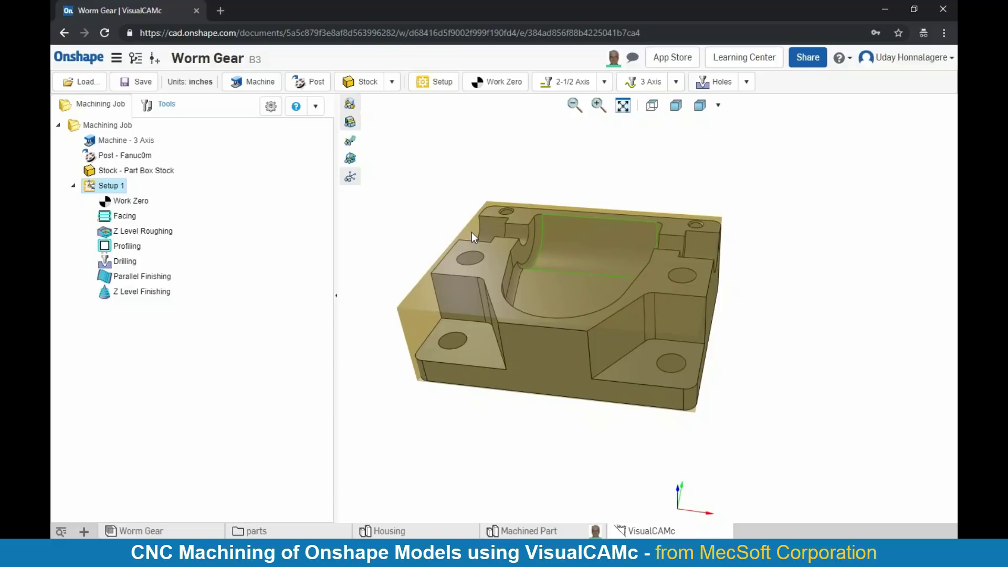
pyautogui.click(120, 208)
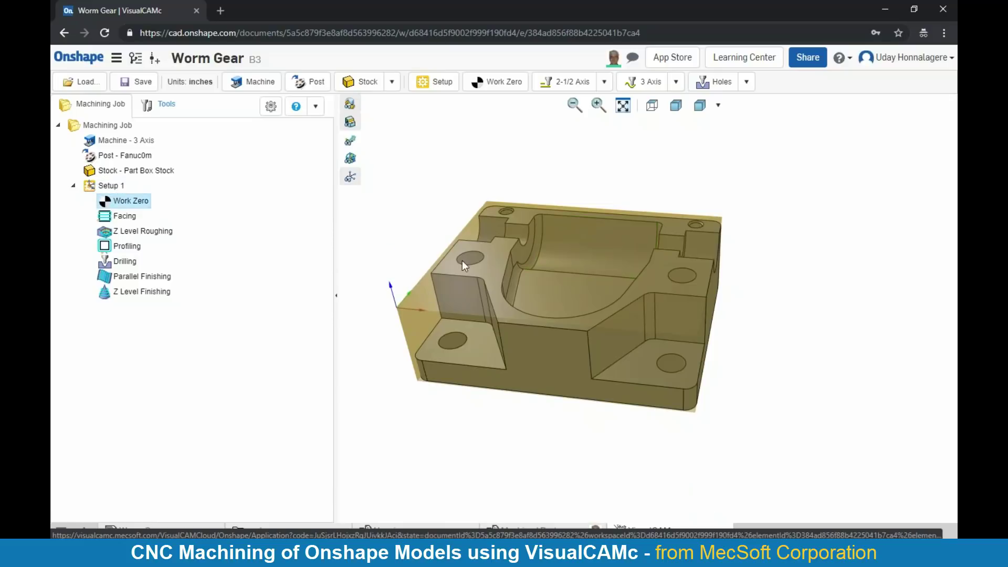
pyautogui.moveTo(596, 315)
pyautogui.mouseDown(button='right')
pyautogui.moveTo(596, 346)
pyautogui.moveTo(584, 301)
pyautogui.mouseUp(button='right')
pyautogui.moveTo(729, 367); pyautogui.dragTo(647, 262, button='right')
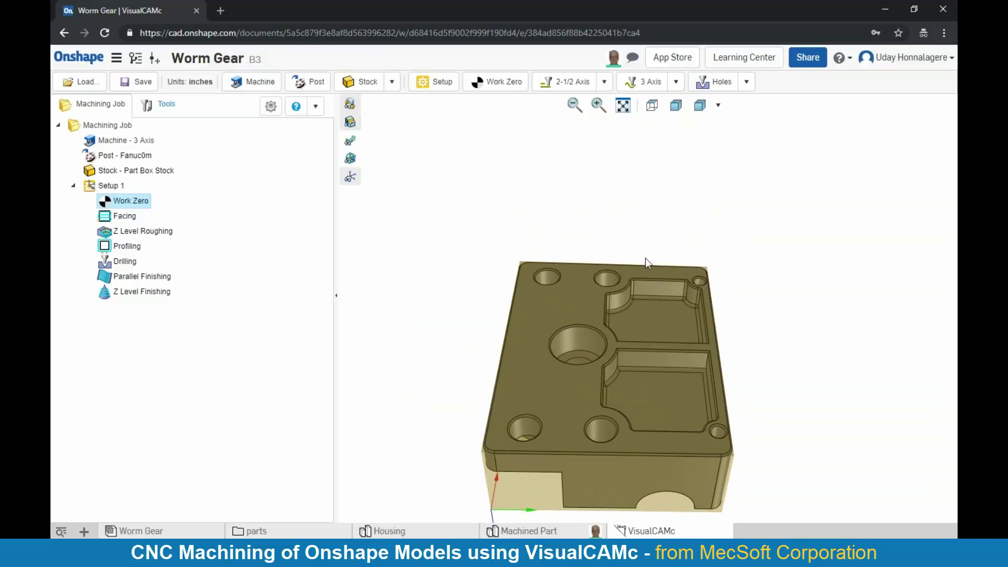
pyautogui.moveTo(638, 343); pyautogui.dragTo(662, 383, button='right')
pyautogui.moveTo(464, 319); pyautogui.dragTo(512, 305, button='right')
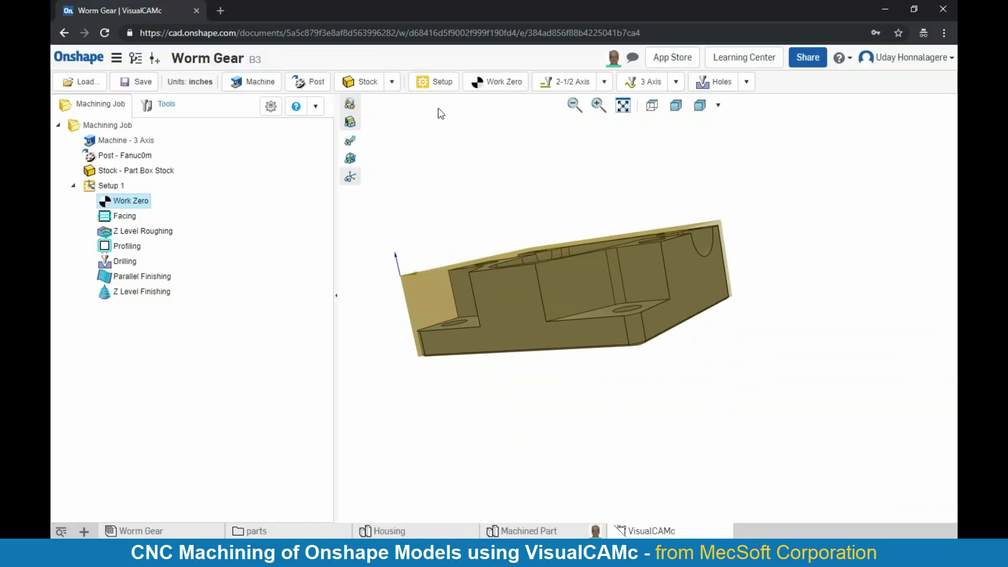
pyautogui.click(435, 85)
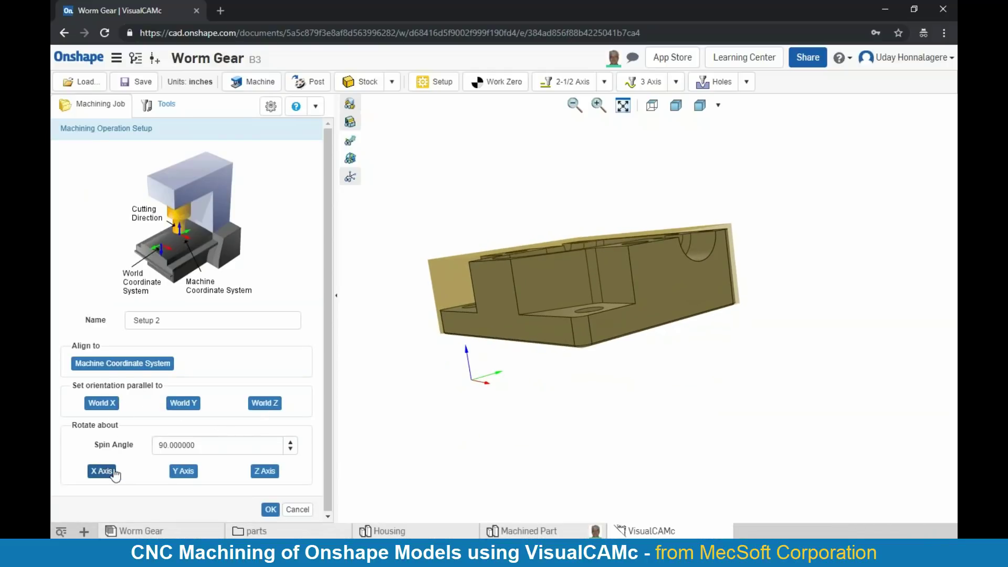
pyautogui.click(153, 445)
pyautogui.write('180')
pyautogui.click(101, 471)
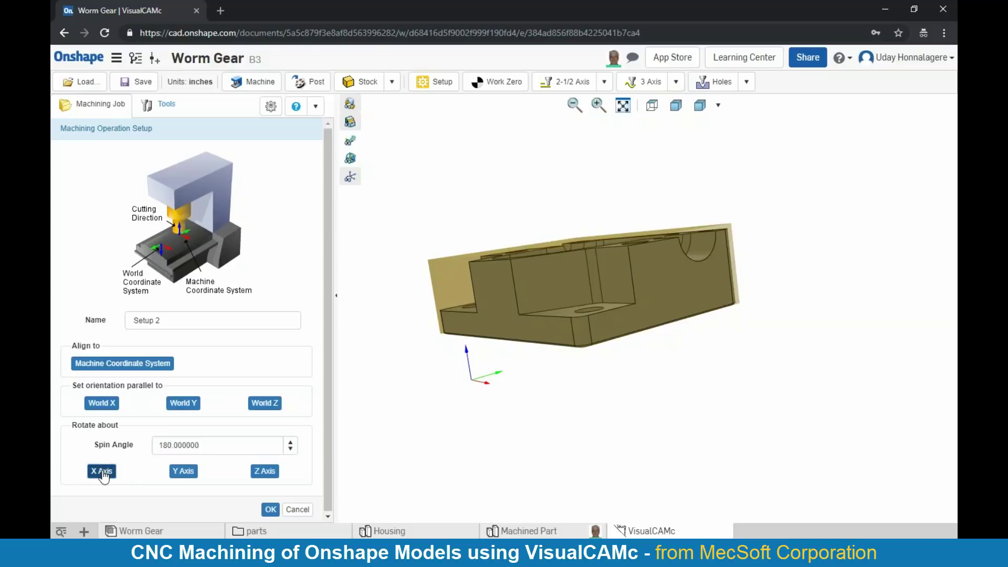
pyautogui.click(271, 509)
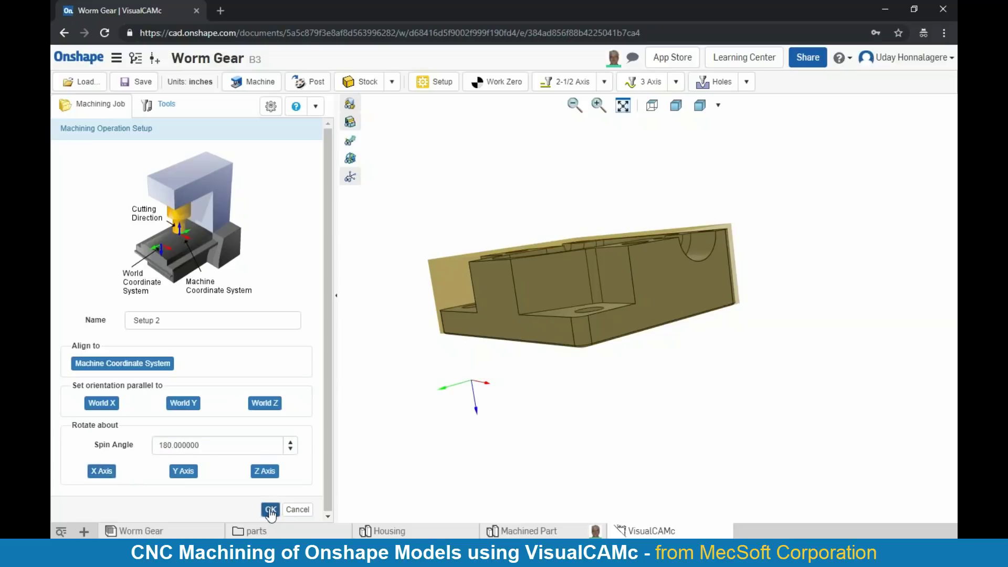
# Add a work zero to Setup 2, set to the stock box at Highest Z and the South West corner.
pyautogui.moveTo(569, 389); pyautogui.dragTo(568, 305, button='right')
pyautogui.scroll(2, 565, 339)
pyautogui.scroll(-2, 565, 359)
pyautogui.moveTo(565, 359); pyautogui.dragTo(552, 271, button='right')
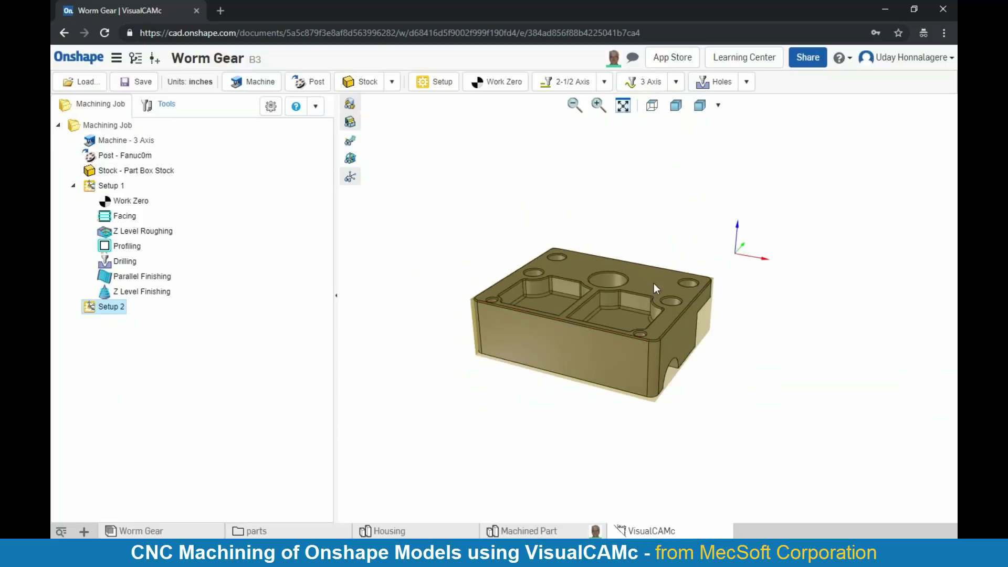
pyautogui.click(491, 85)
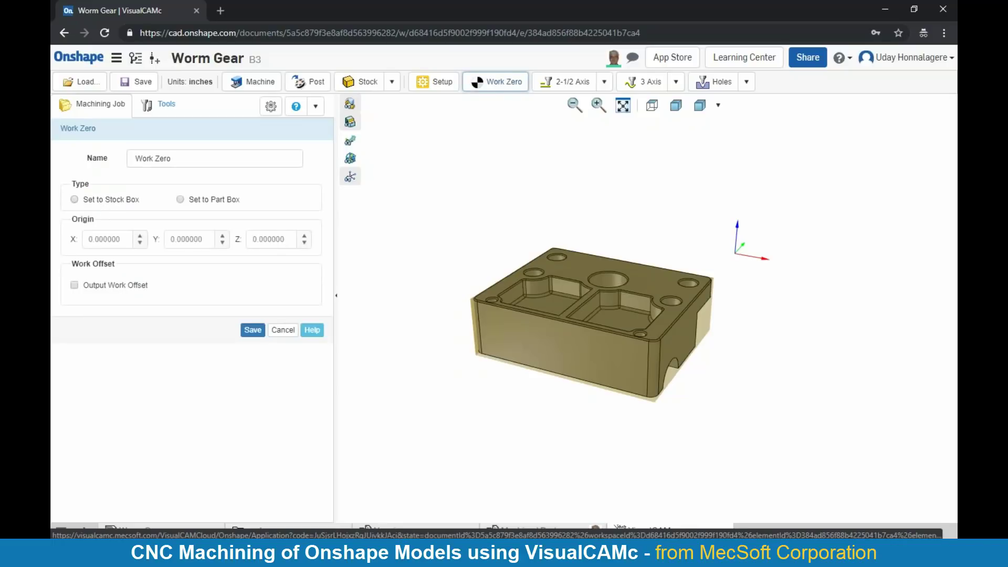
pyautogui.click(97, 199)
pyautogui.click(75, 333)
pyautogui.click(252, 418)
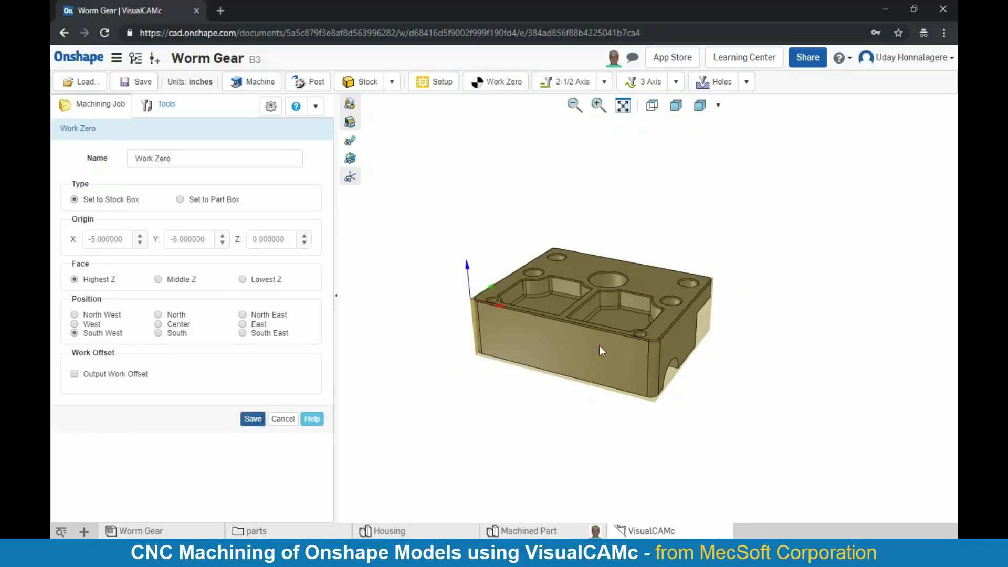
# Start a 3 Axis Z Level Roughing operation in Setup 2, check the tool selection and open its parameters.
pyautogui.scroll(4, 570, 267)
pyautogui.moveTo(509, 301); pyautogui.dragTo(516, 326, button='right')
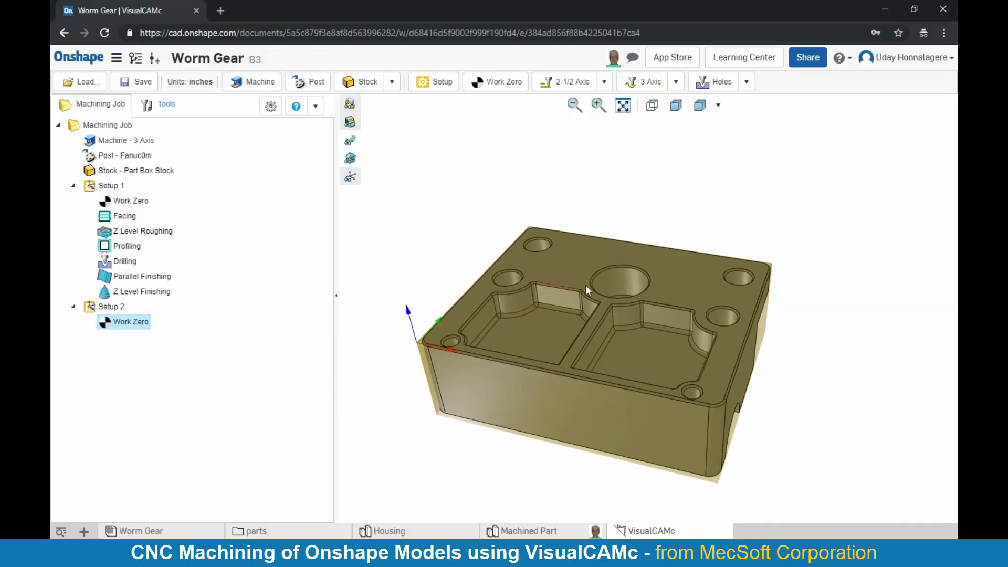
pyautogui.click(675, 81)
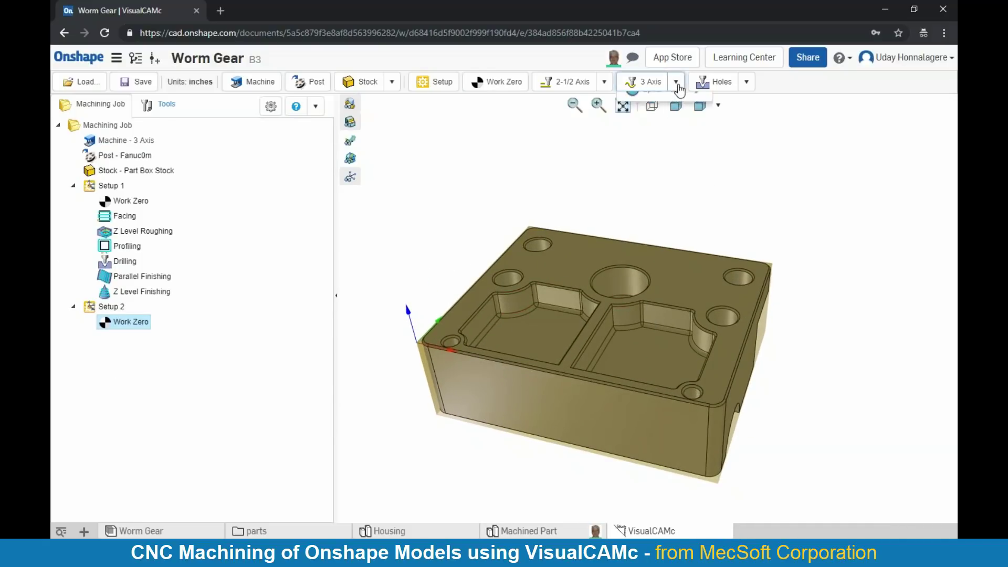
pyautogui.click(673, 105)
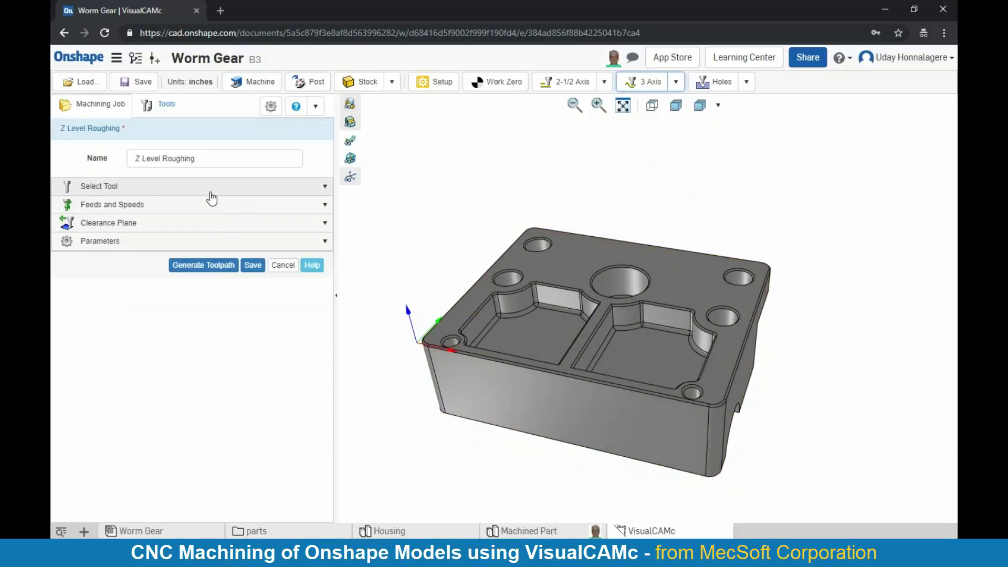
pyautogui.click(210, 193)
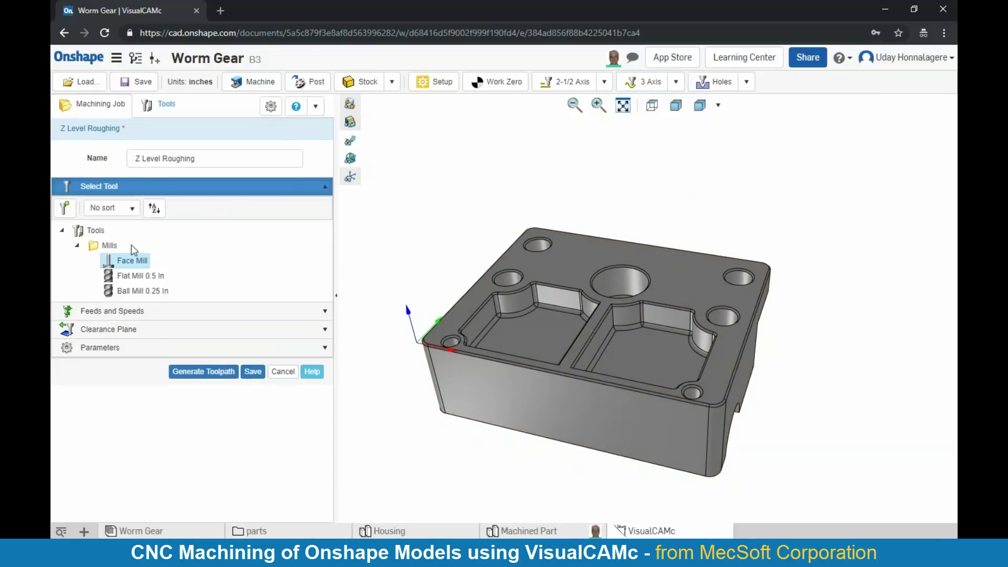
pyautogui.click(127, 347)
# Select the upper edge loops of both underside pockets as machining regions and generate the Z Level Roughing toolpath.
pyautogui.click(484, 302)
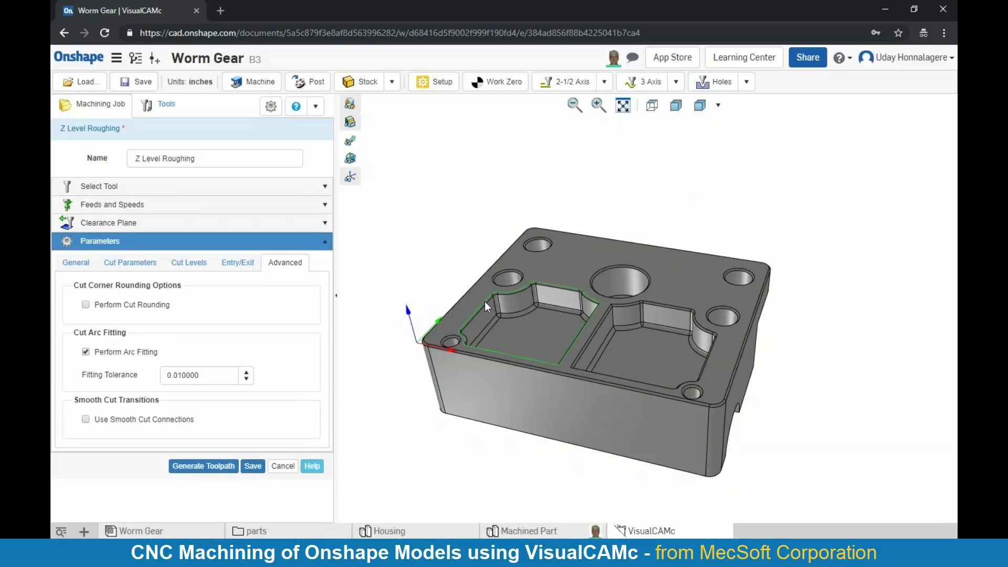
pyautogui.click(623, 304)
pyautogui.click(203, 465)
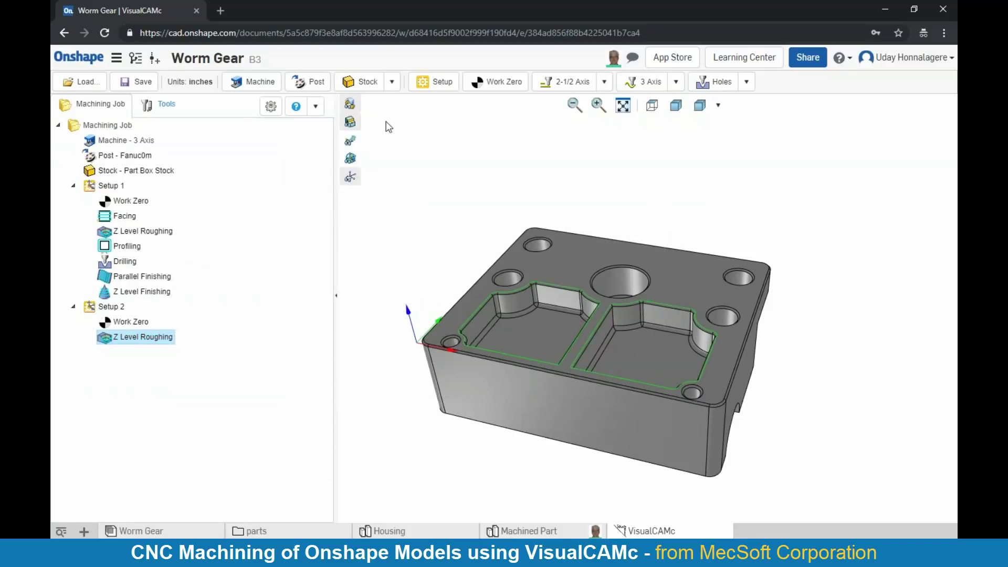
# Turn on the toolpath display and inspect the housing with Setup 2's Z Level Roughing selected.
pyautogui.click(350, 140)
pyautogui.moveTo(600, 337); pyautogui.dragTo(553, 369)
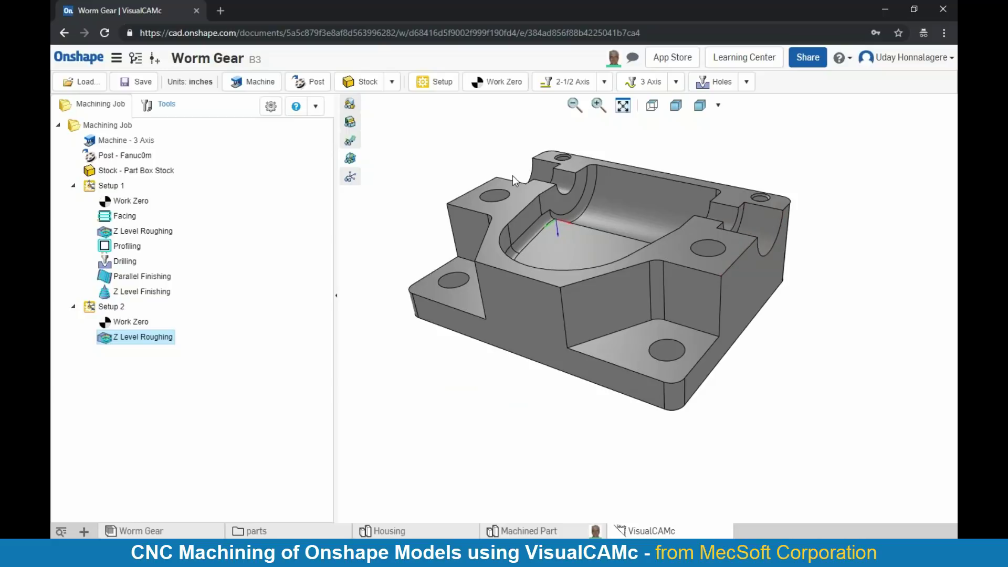
pyautogui.moveTo(589, 245)
pyautogui.mouseDown()
pyautogui.moveTo(601, 244)
pyautogui.moveTo(587, 248)
pyautogui.mouseUp()
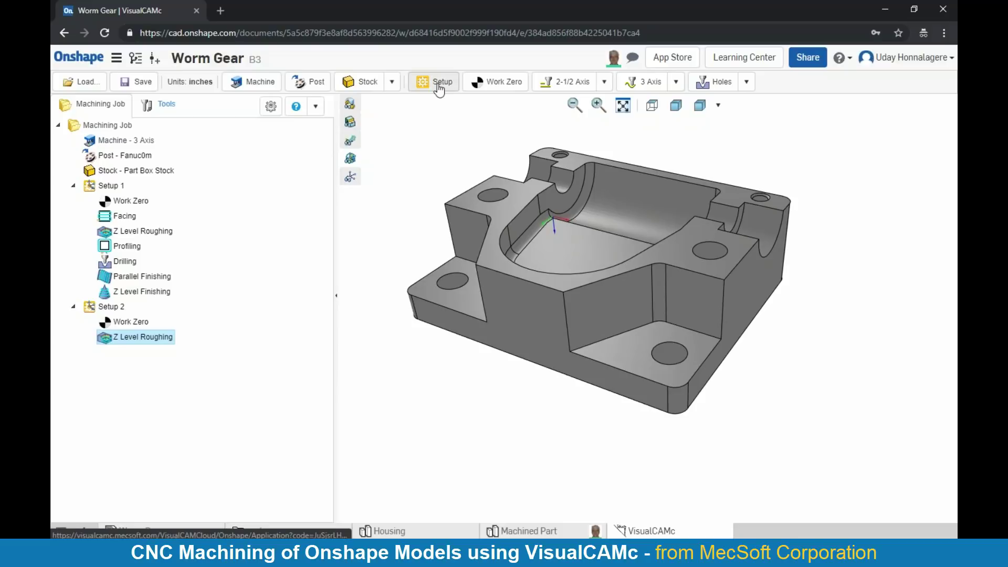
pyautogui.scroll(-2, 602, 447)
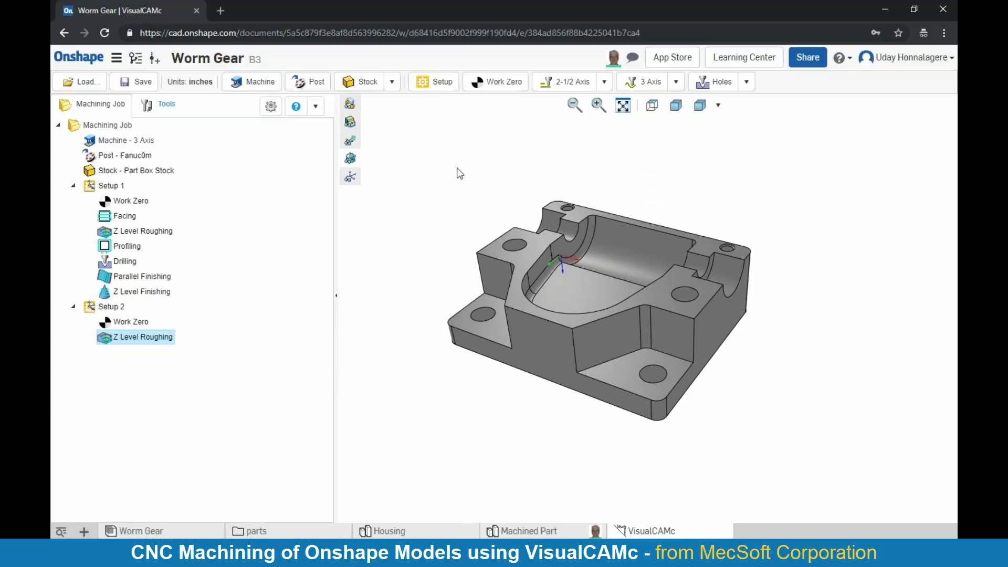
pyautogui.scroll(2, 459, 176)
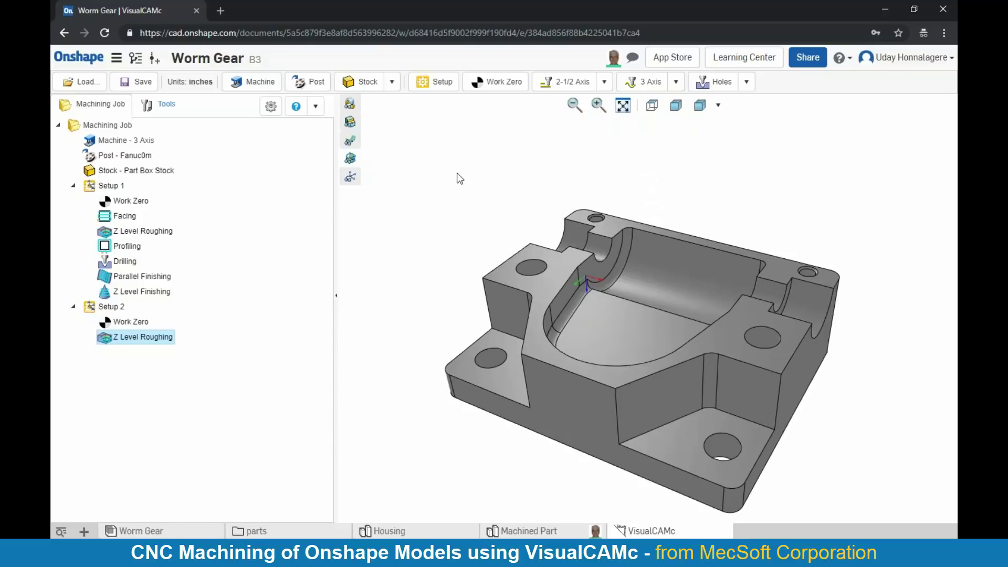
pyautogui.scroll(-2, 772, 445)
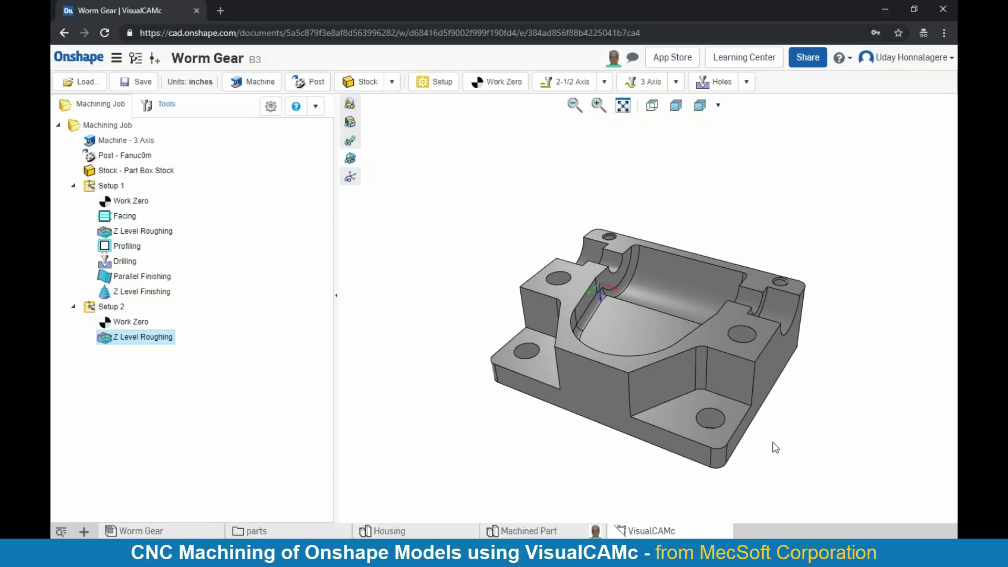
pyautogui.moveTo(775, 445)
pyautogui.mouseDown()
pyautogui.moveTo(780, 427)
pyautogui.moveTo(793, 440)
pyautogui.mouseUp()
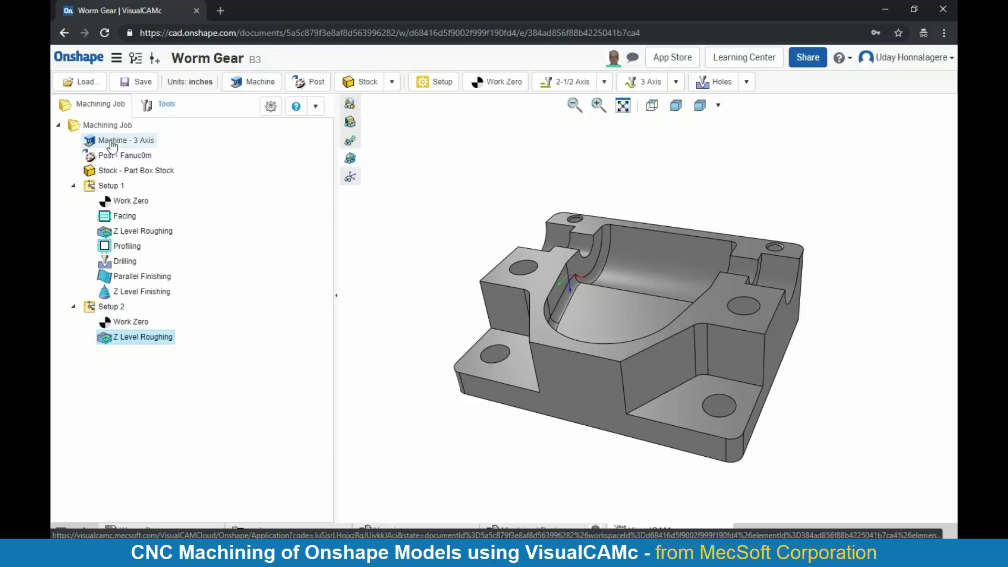
# Simulate Setup 1's Z Level Finishing operation through to the end and leave the simulation.
pyautogui.click(138, 293)
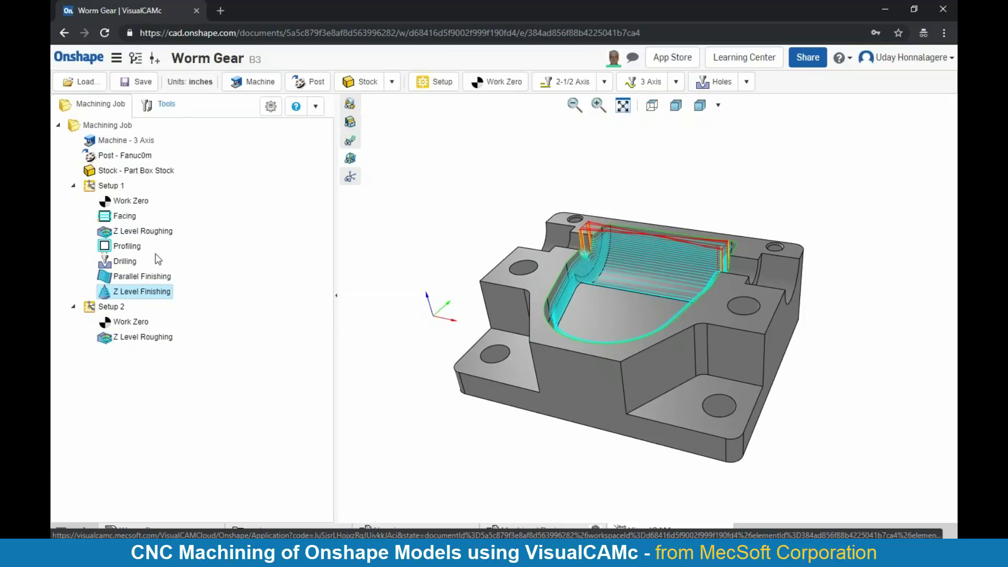
pyautogui.rightClick(152, 294)
pyautogui.click(143, 326)
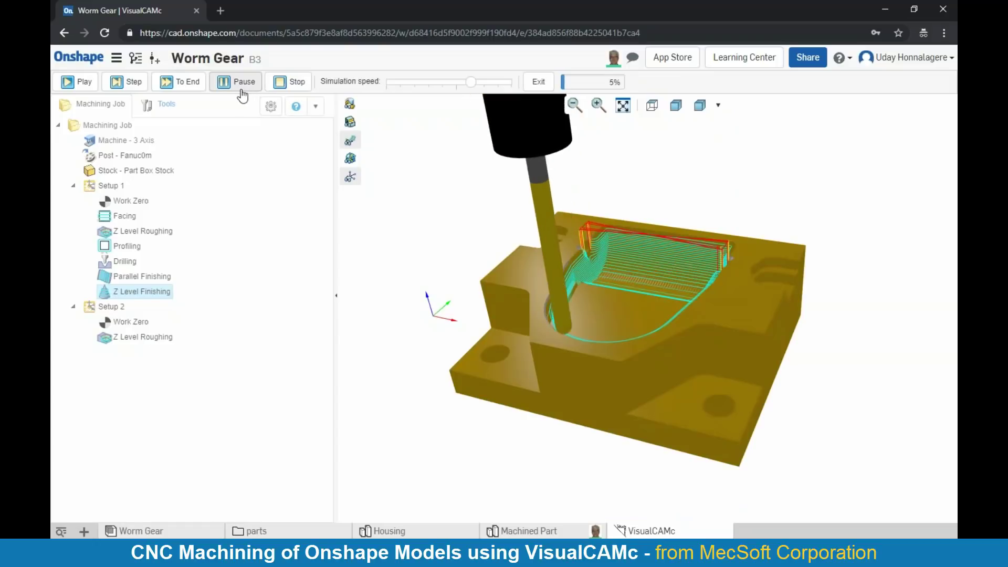
pyautogui.click(184, 82)
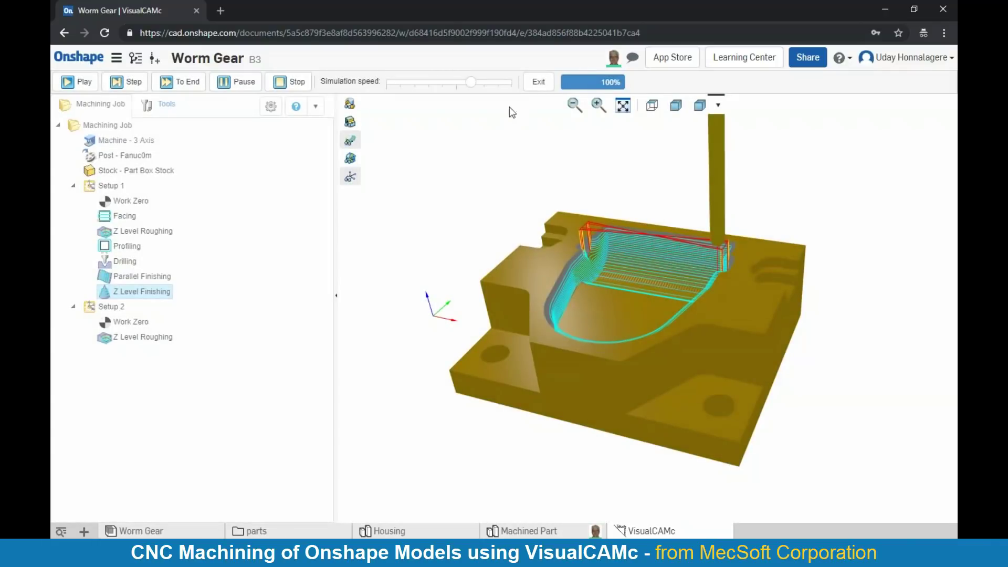
pyautogui.click(532, 85)
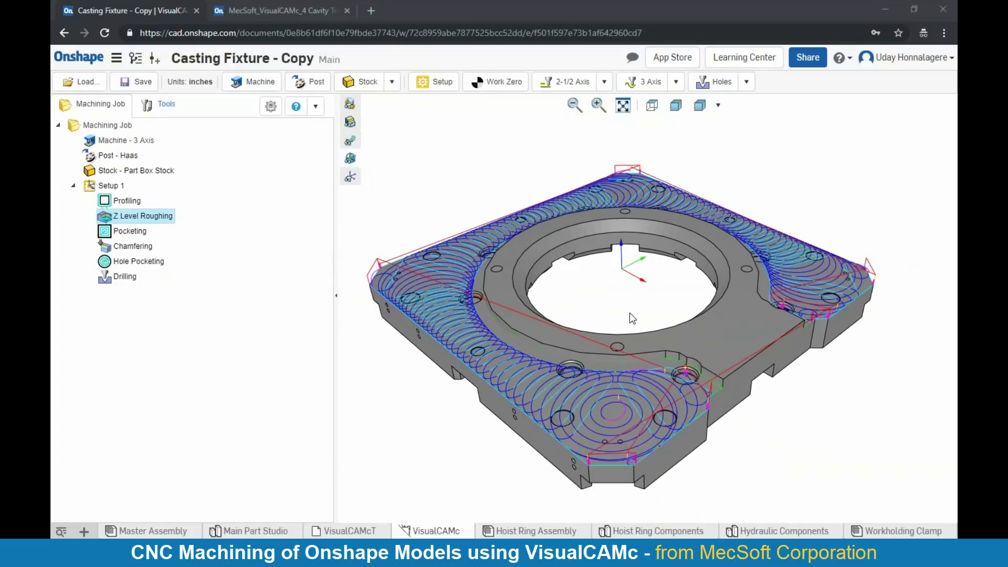
# Start simulating the casting fixture's Z Level Roughing with the toolpath display hidden and the simulation speed raised.
pyautogui.scroll(1, 629, 313)
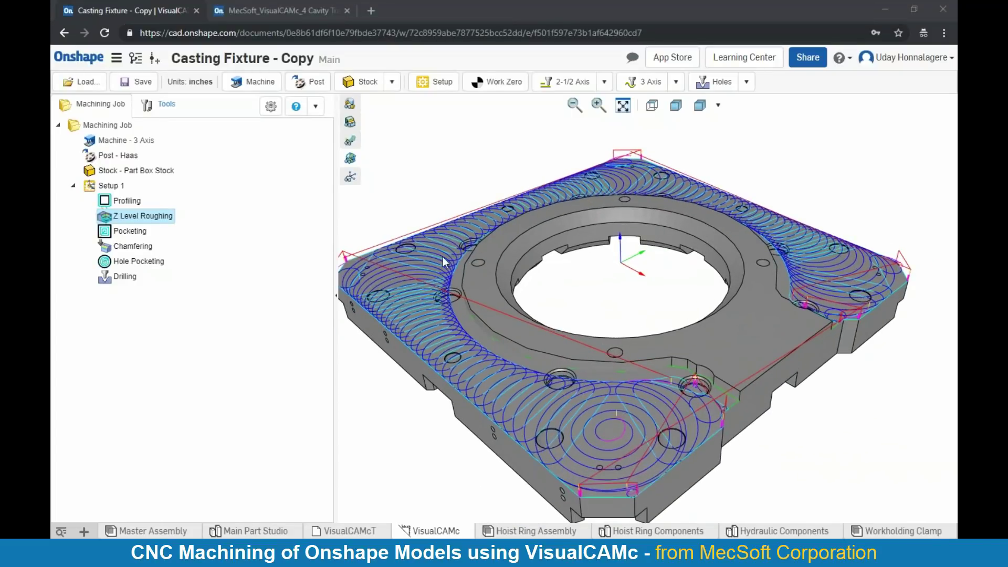
pyautogui.scroll(1, 567, 330)
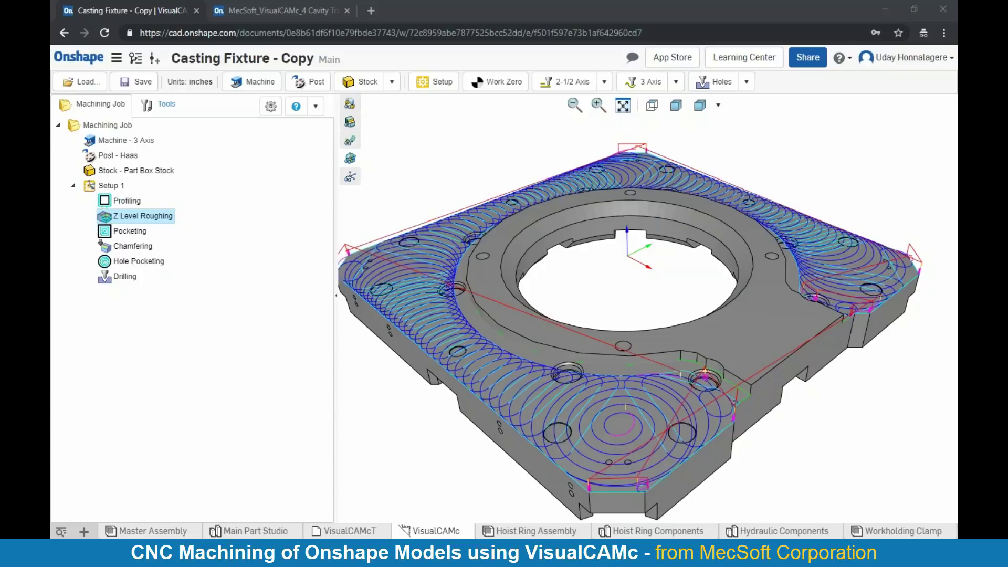
pyautogui.rightClick(139, 216)
pyautogui.click(134, 252)
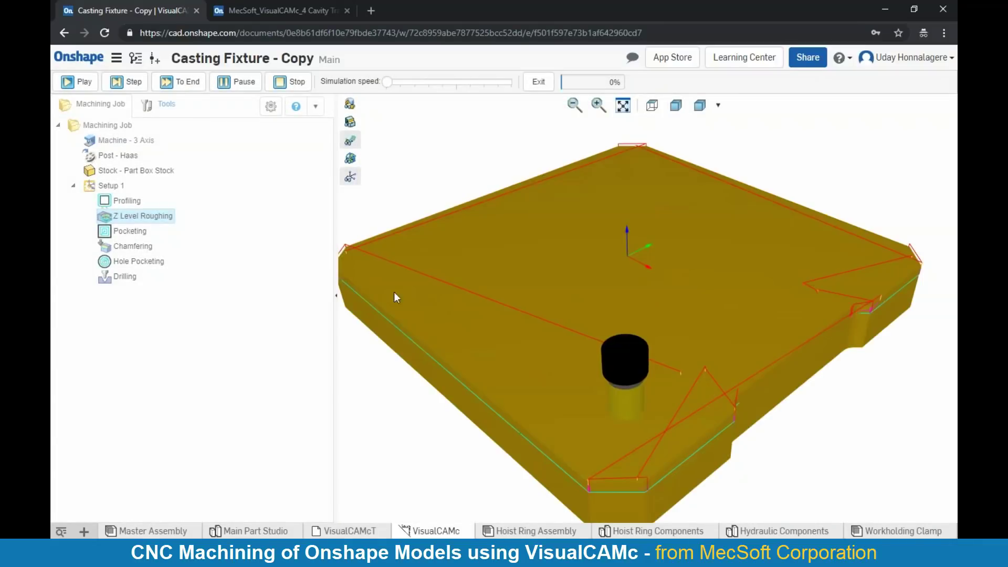
pyautogui.moveTo(387, 82); pyautogui.dragTo(456, 82)
pyautogui.click(357, 143)
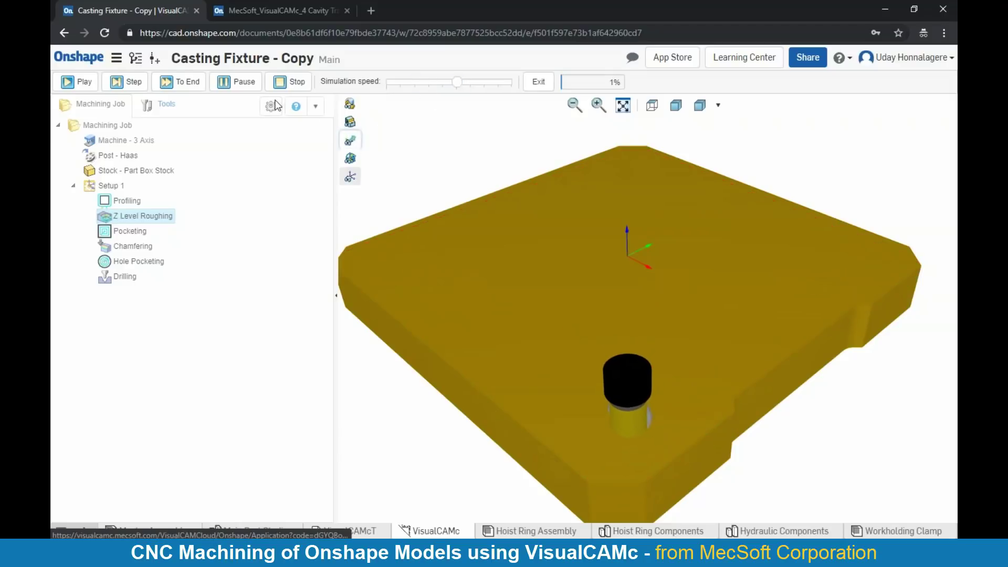
pyautogui.click(483, 83)
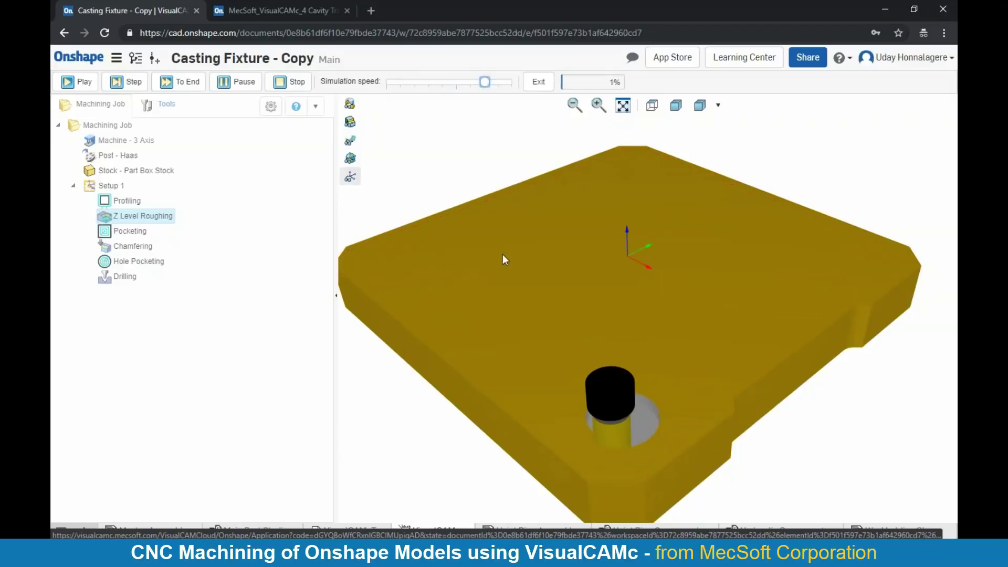
# Run the casting fixture's roughing simulation to the end and show the toolpath again over the cut stock.
pyautogui.scroll(-2, 612, 335)
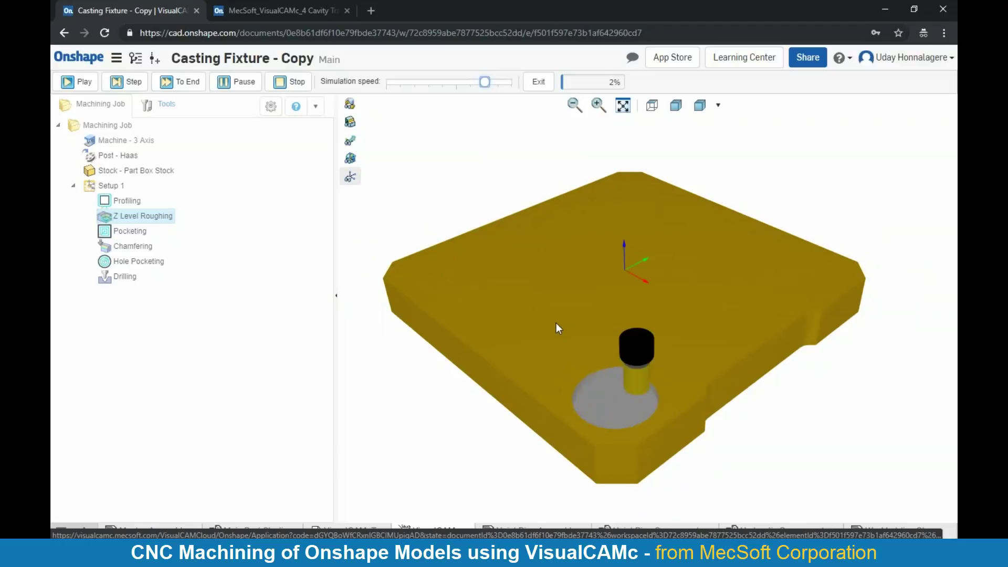
pyautogui.moveTo(674, 370)
pyautogui.mouseDown(button='right')
pyautogui.moveTo(686, 355)
pyautogui.moveTo(691, 368)
pyautogui.mouseUp(button='right')
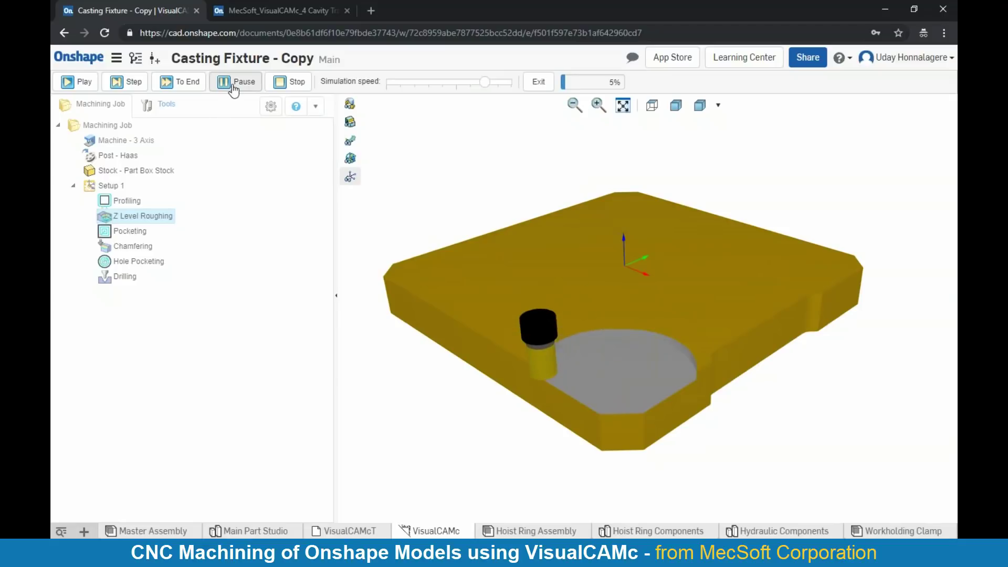
pyautogui.click(174, 87)
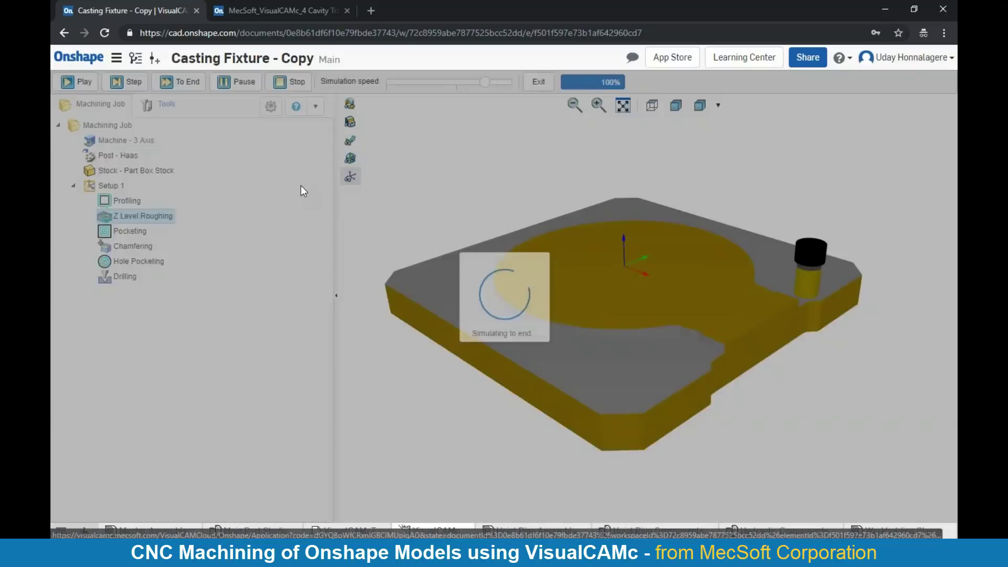
pyautogui.click(350, 141)
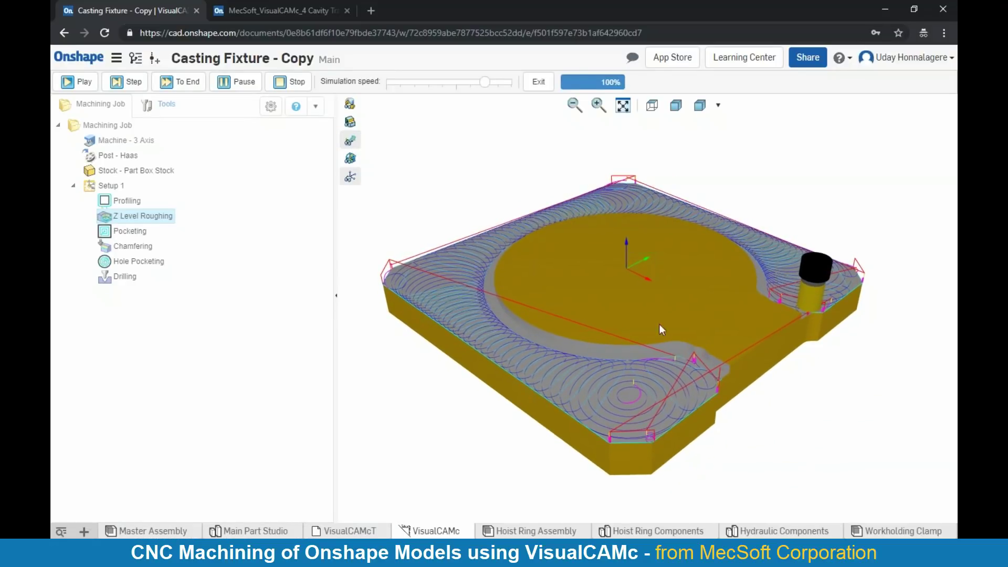
pyautogui.scroll(1, 591, 344)
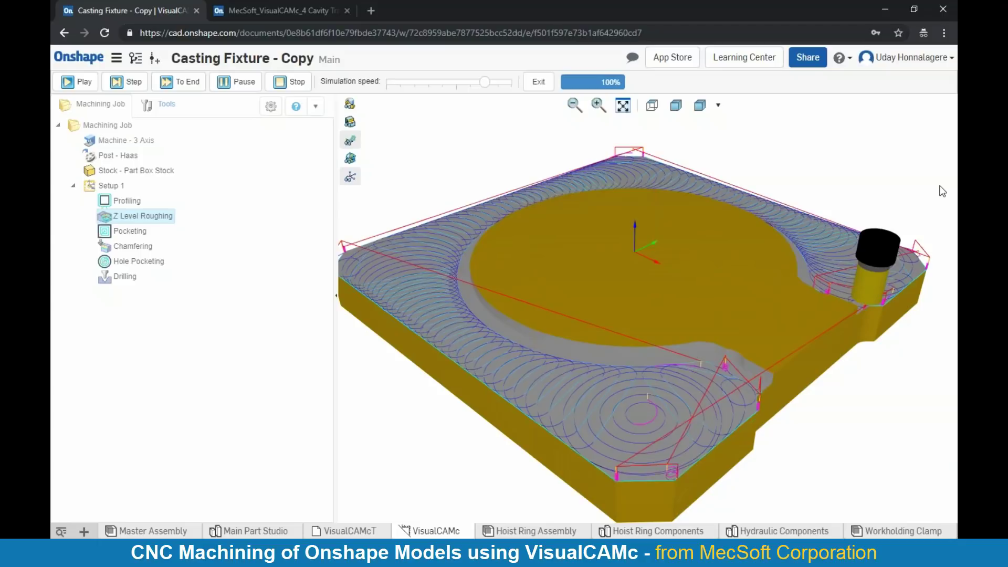
pyautogui.click(956, 157)
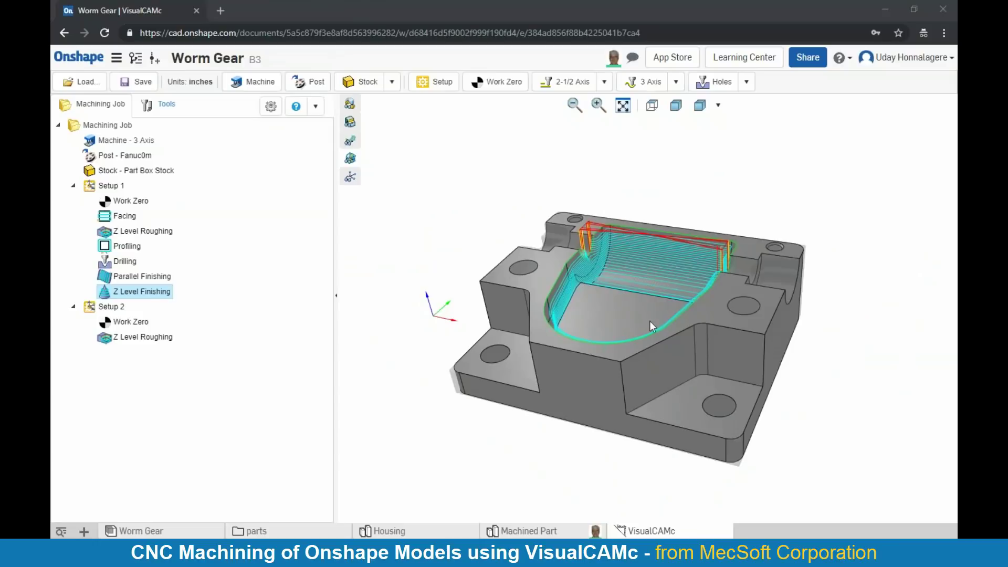
# Simulate the worm gear housing's Z Level Roughing in Setup 2 from the underside, with the toolpath hidden, to watch both pockets being cut.
pyautogui.moveTo(150, 342)
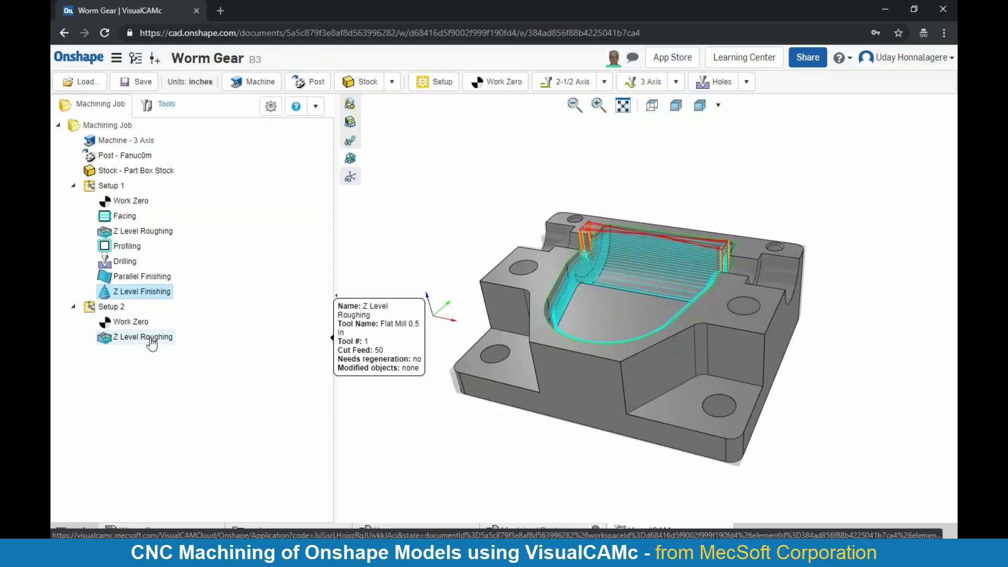
pyautogui.click(151, 341)
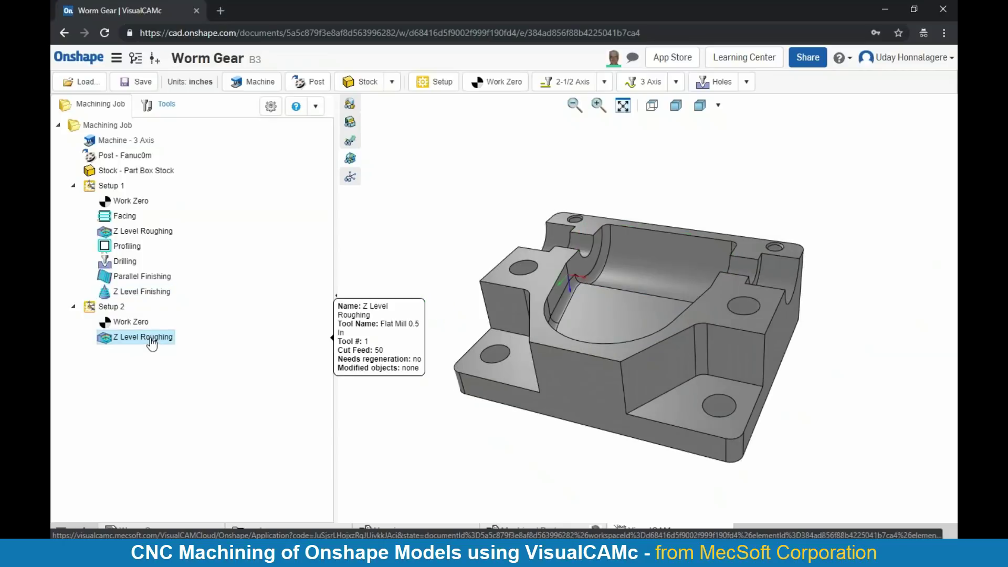
pyautogui.rightClick(120, 341)
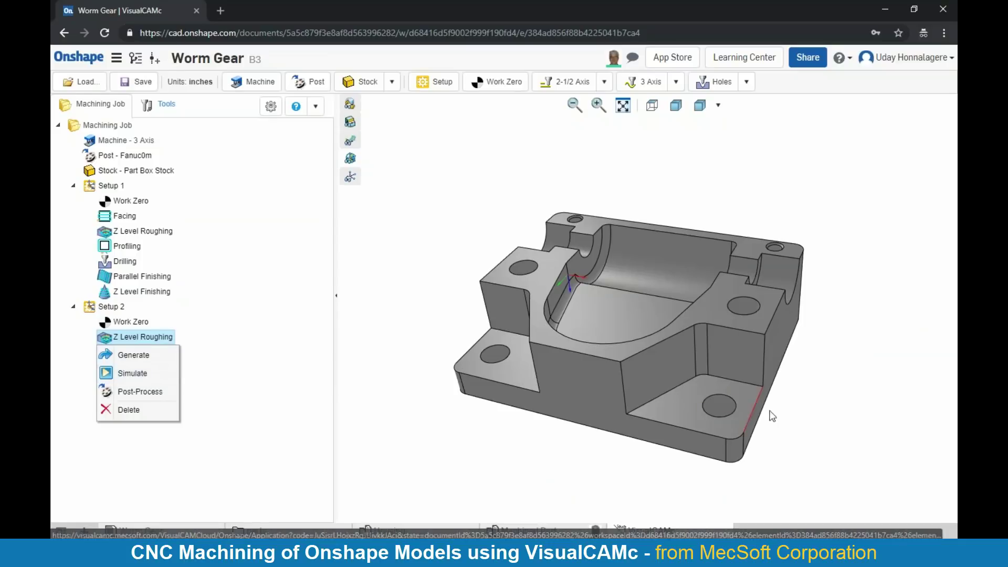
pyautogui.moveTo(691, 351); pyautogui.dragTo(622, 294, button='right')
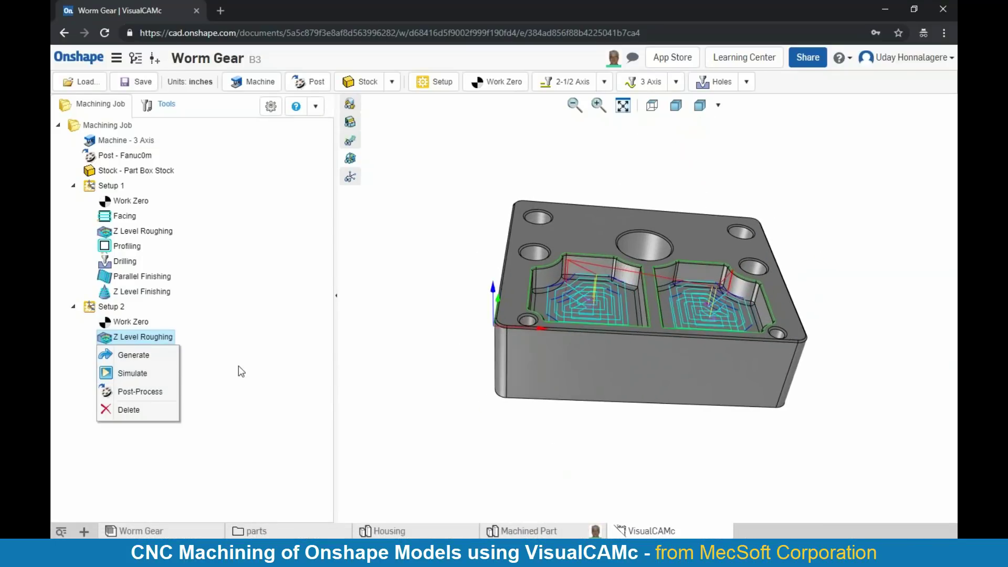
pyautogui.click(154, 374)
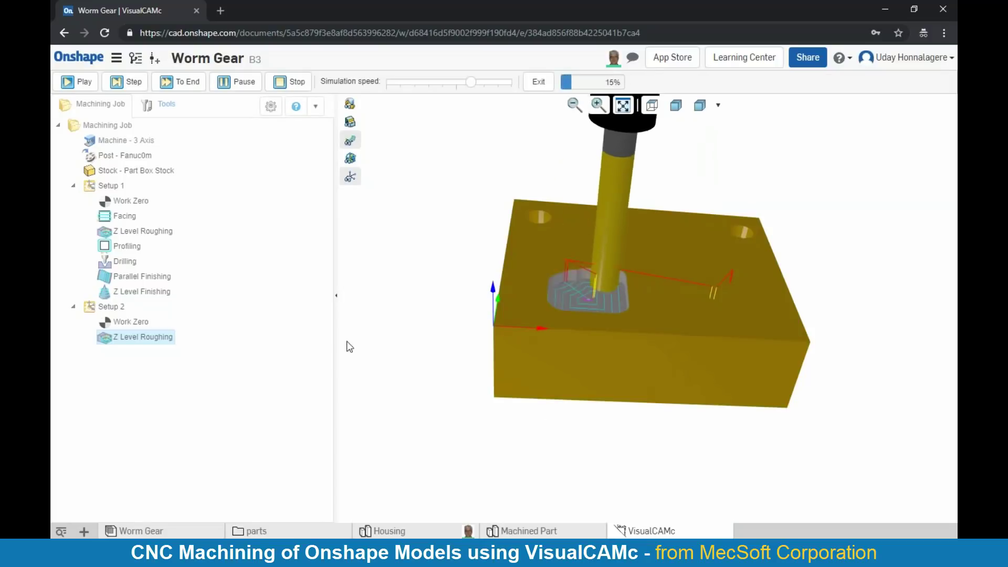
pyautogui.click(350, 142)
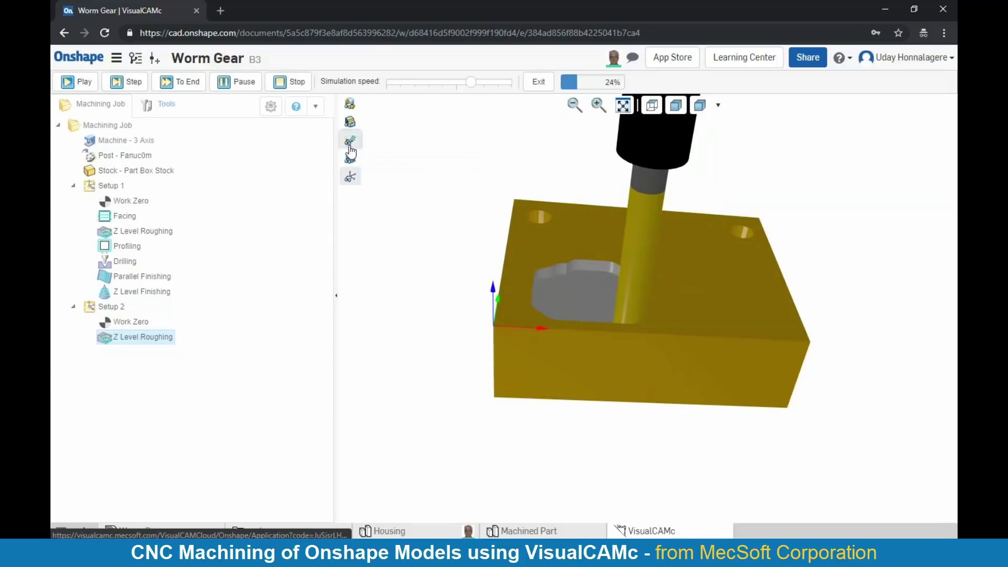
pyautogui.moveTo(714, 282); pyautogui.dragTo(676, 298)
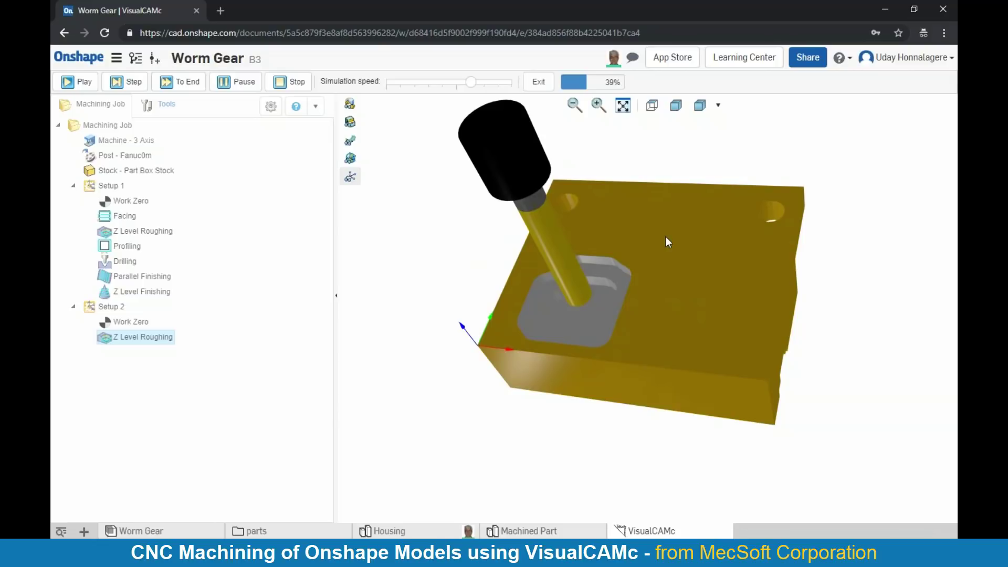
pyautogui.moveTo(666, 237); pyautogui.dragTo(698, 261, button='right')
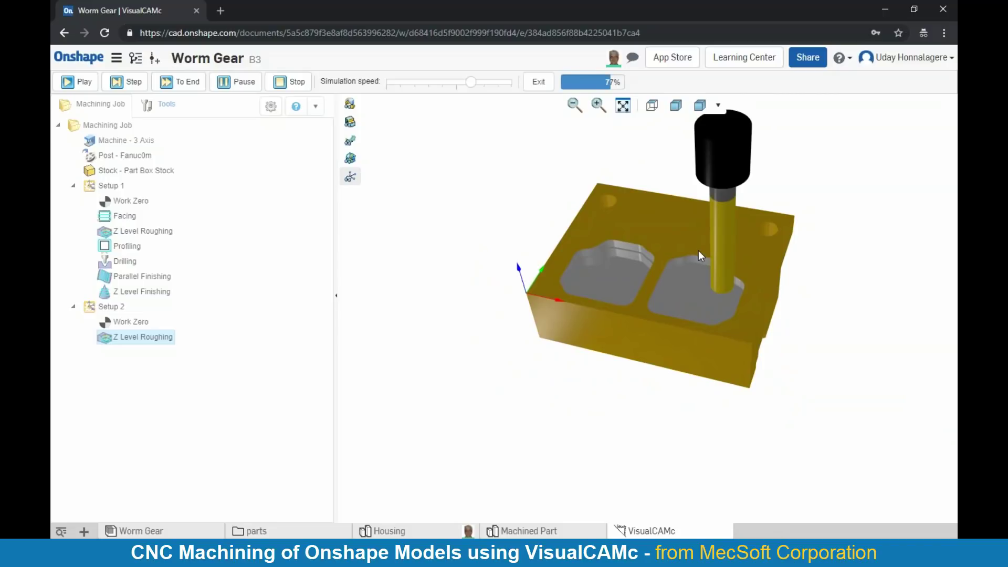
pyautogui.scroll(2, 700, 243)
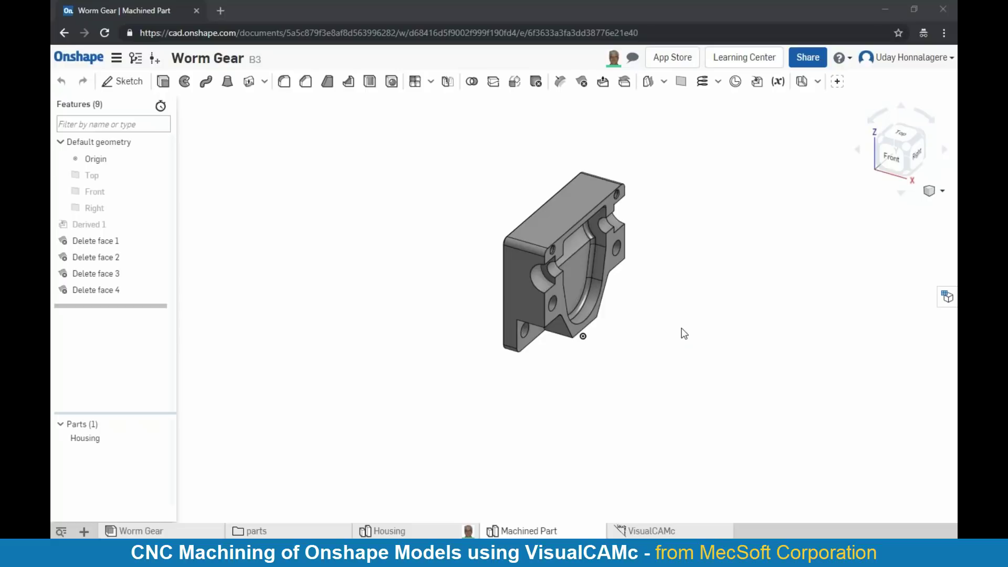
# Orient the housing in the Machined Part studio with its cavity facing up, and start following the collaborator's view.
pyautogui.moveTo(669, 348); pyautogui.dragTo(589, 262, button='right')
pyautogui.scroll(3, 582, 242)
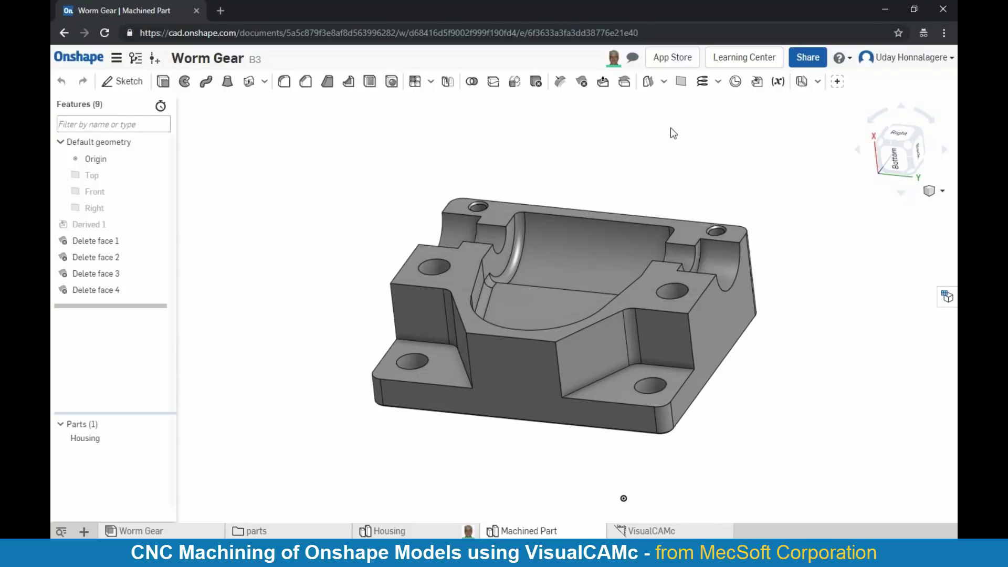
pyautogui.click(613, 61)
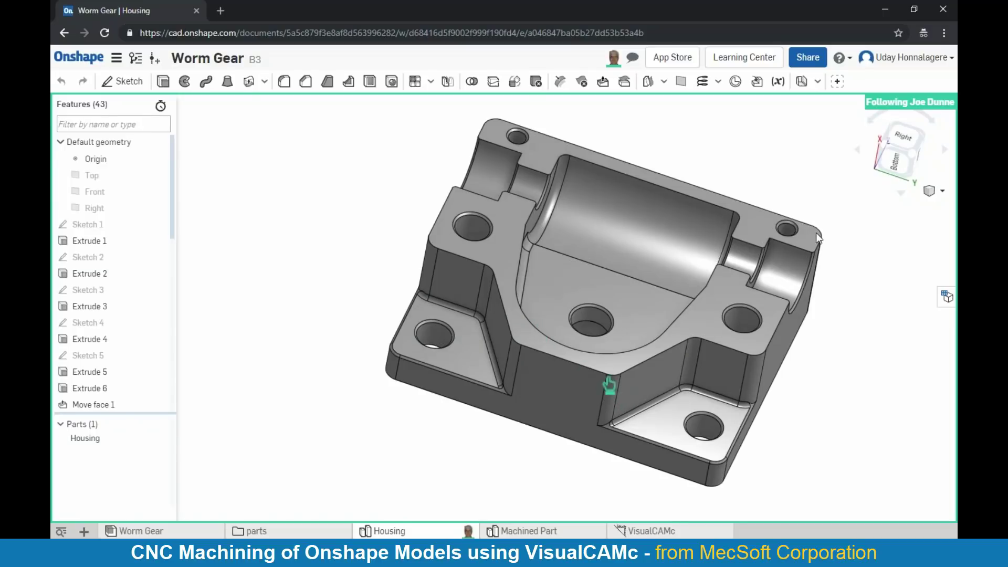
# Stop following by returning to Machined Part, inspect the housing there, and return to VisualCAMc to load the changed geometry.
pyautogui.moveTo(582, 535)
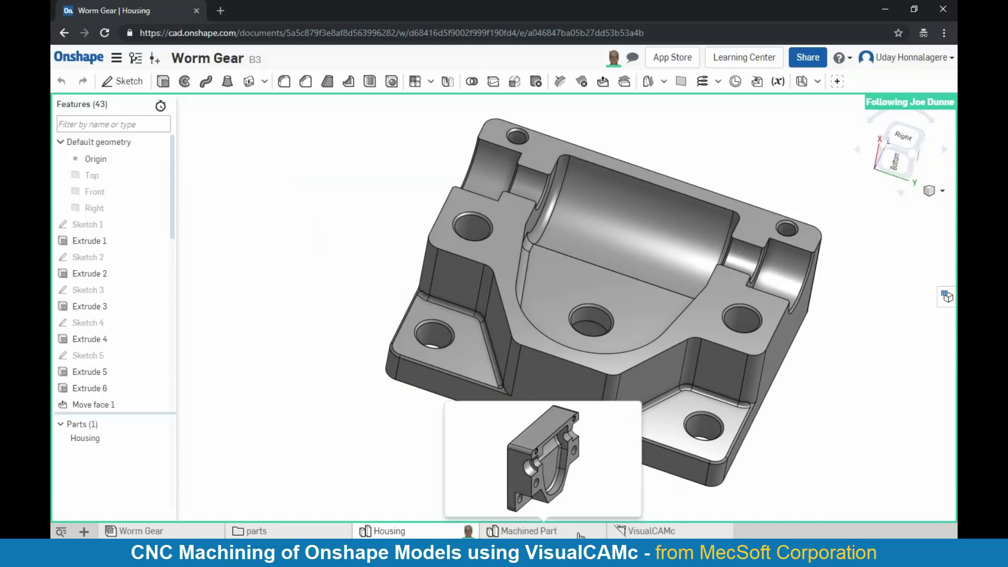
pyautogui.click(545, 531)
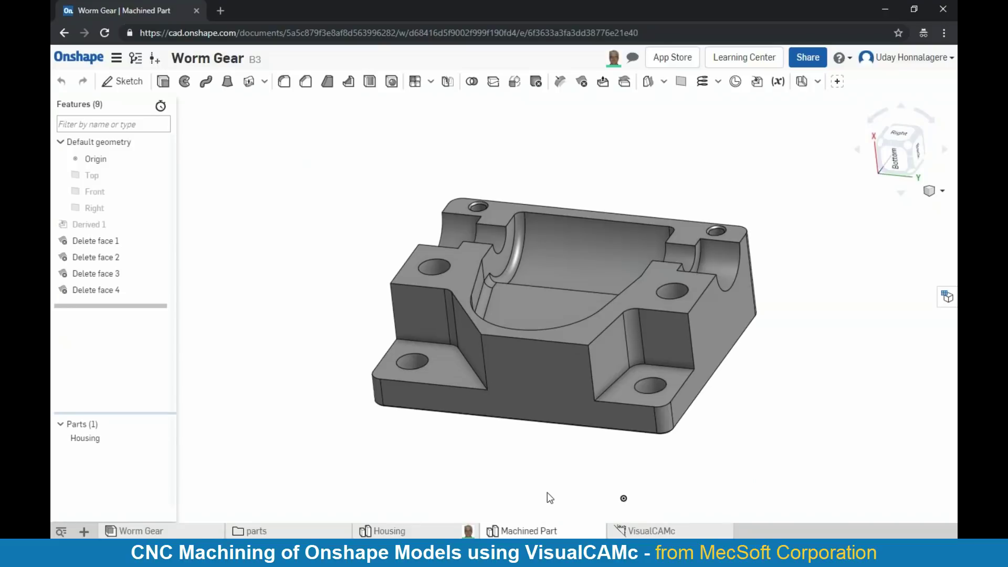
pyautogui.scroll(2, 547, 435)
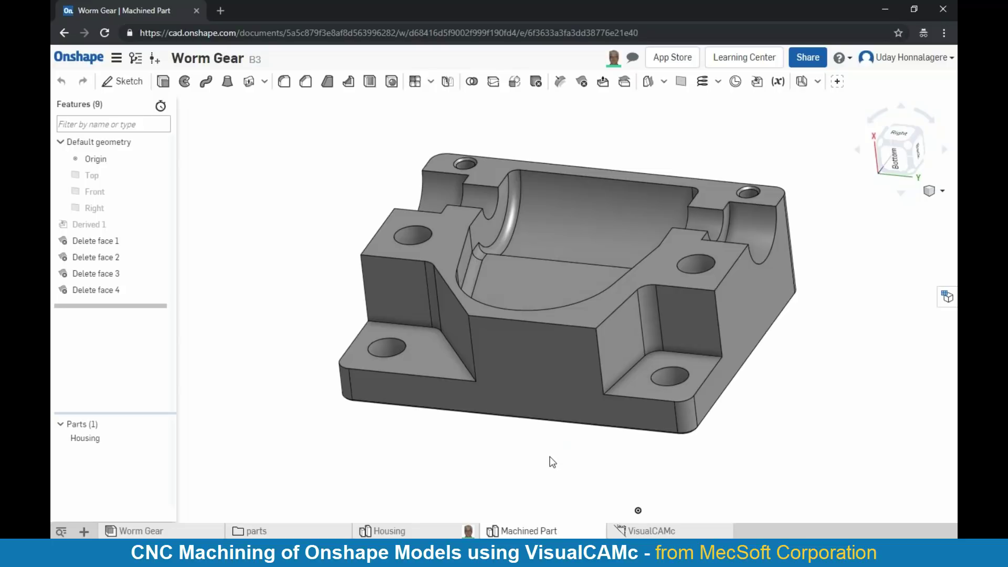
pyautogui.click(617, 529)
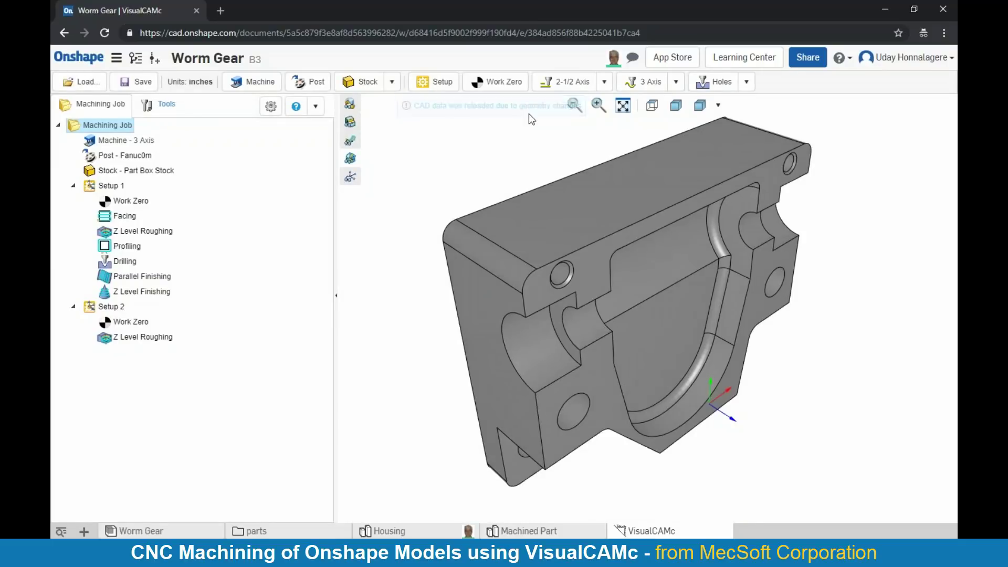
# Regenerate all of Setup 1's toolpaths for the changed housing geometry.
pyautogui.moveTo(641, 371); pyautogui.dragTo(565, 285, button='right')
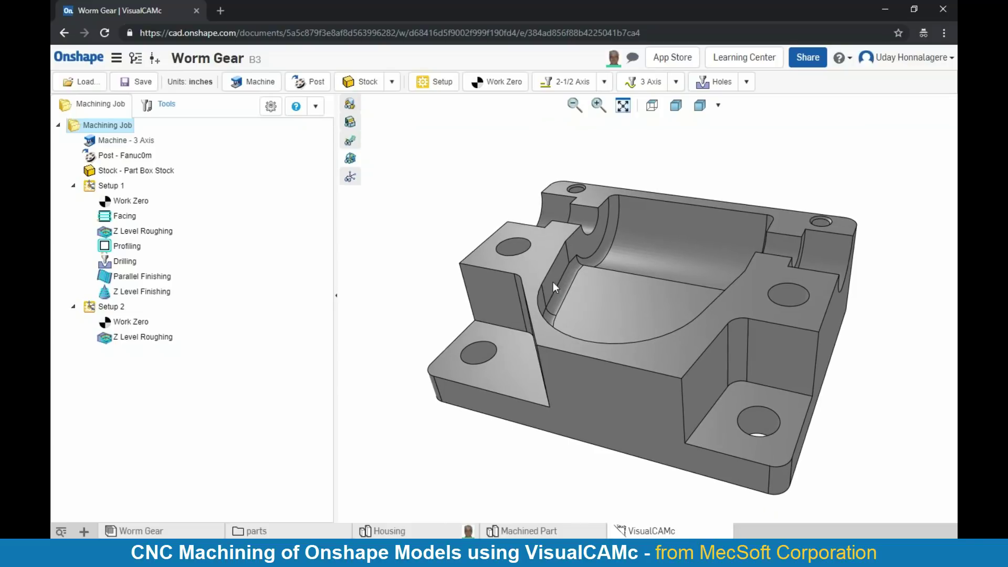
pyautogui.rightClick(107, 188)
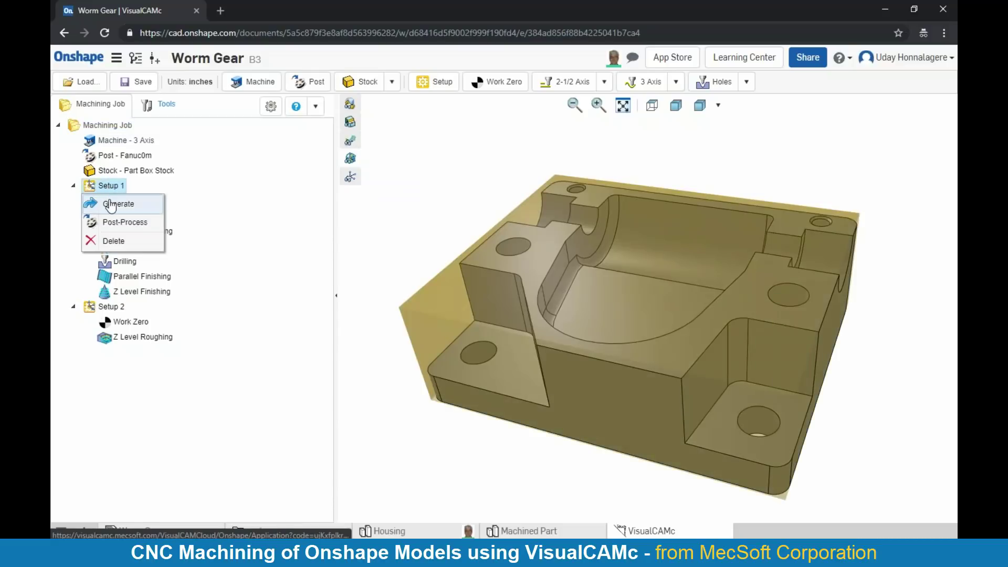
pyautogui.click(110, 205)
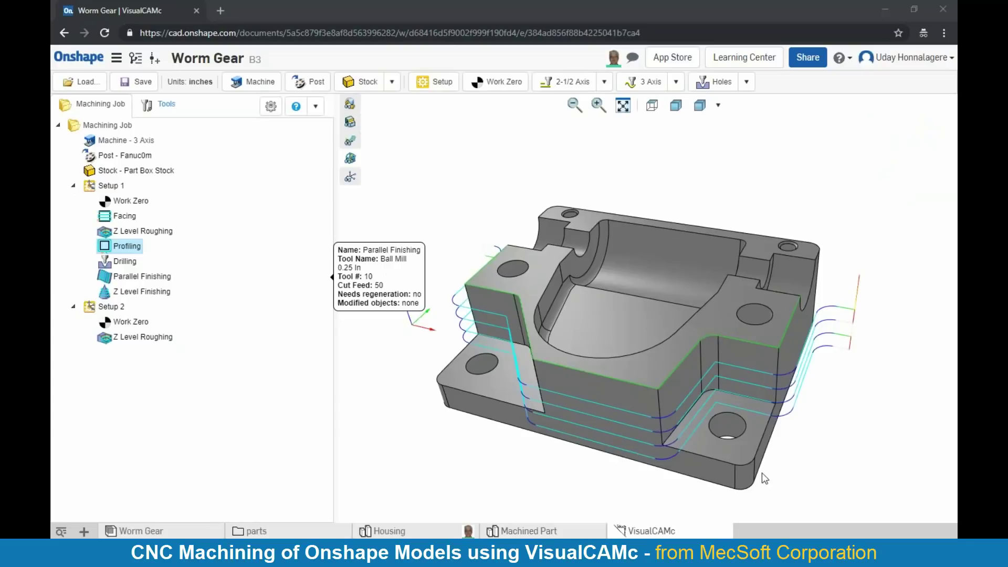
# Inspect Setup 1's regenerated Z Level Roughing toolpath and its Z Level Finishing toolpath around the housing's cavity.
pyautogui.scroll(1, 649, 482)
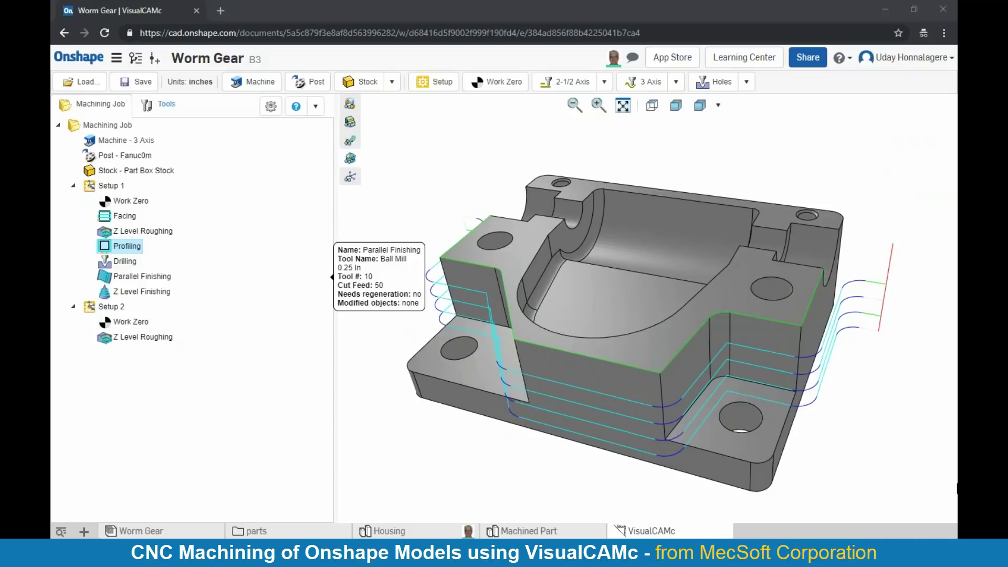
pyautogui.click(167, 235)
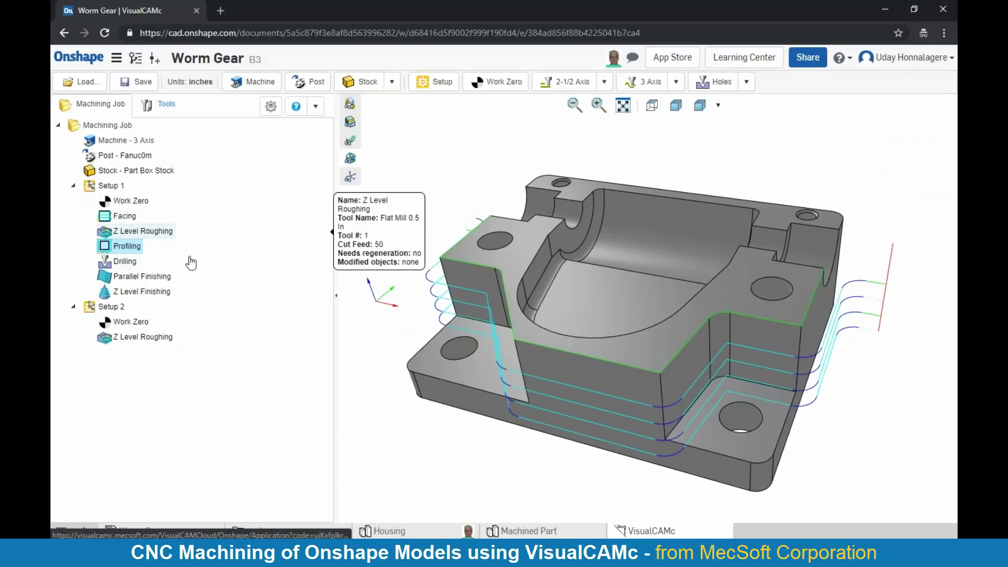
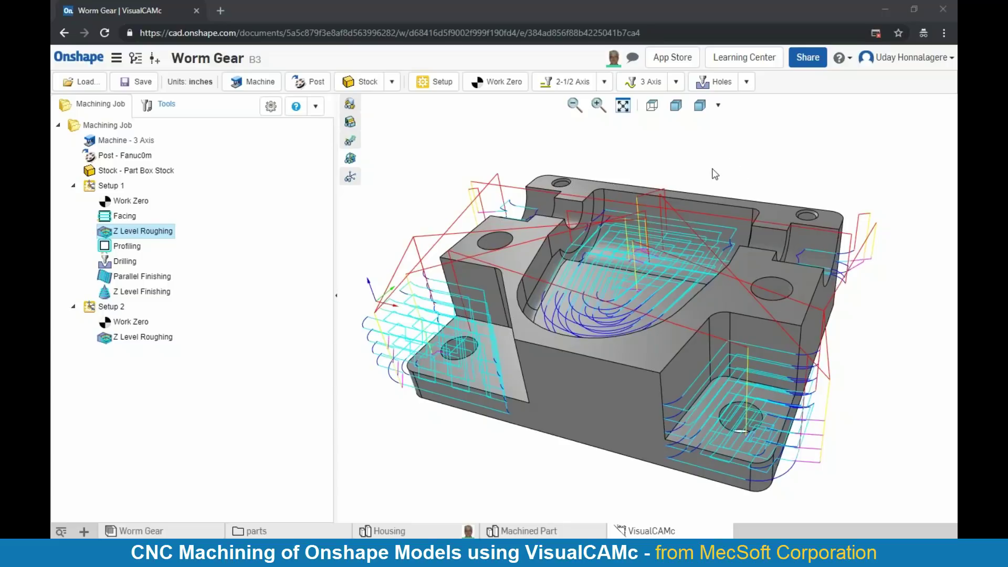
pyautogui.click(140, 291)
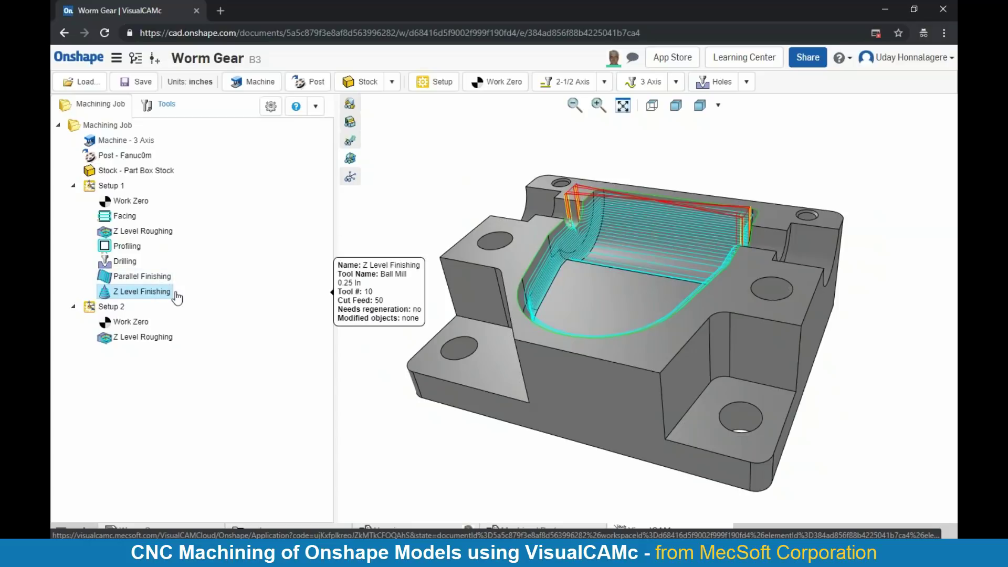
pyautogui.moveTo(625, 284); pyautogui.dragTo(576, 202, button='right')
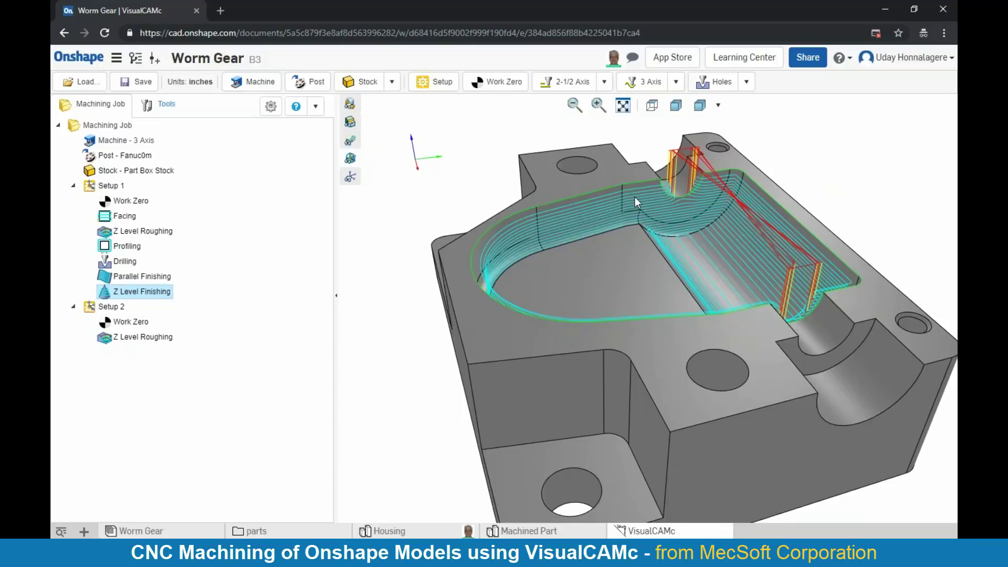
pyautogui.scroll(3, 617, 200)
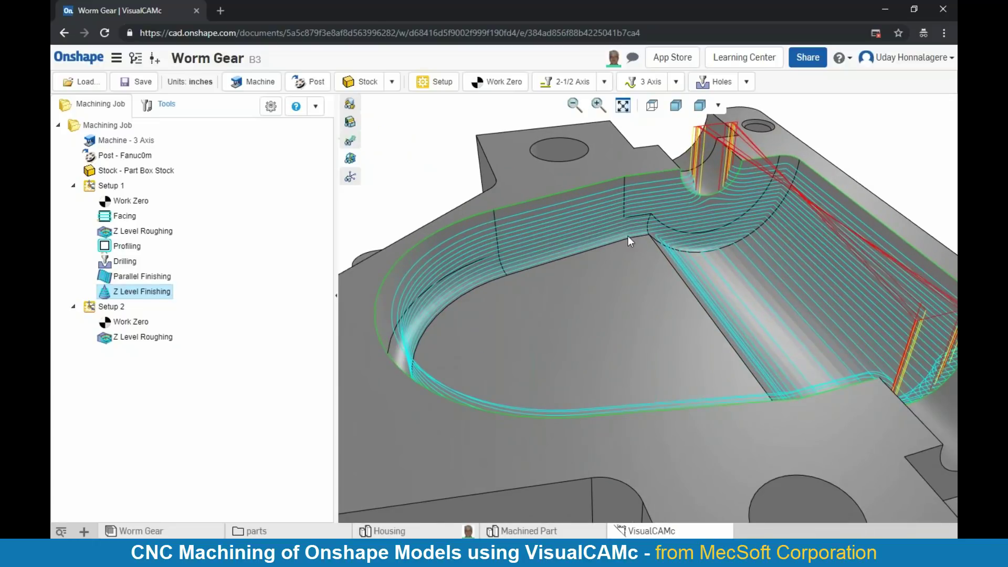
pyautogui.scroll(-3, 615, 240)
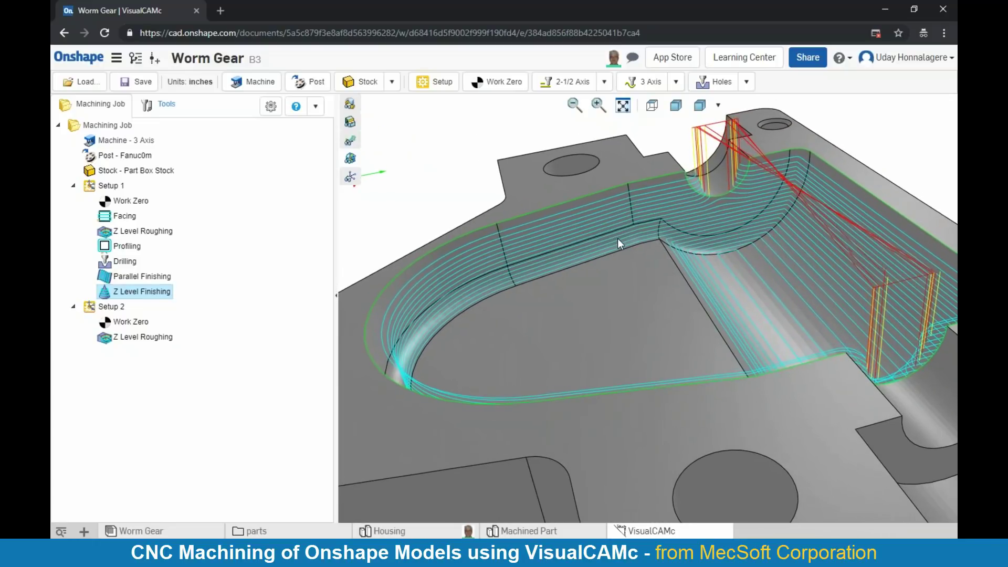
pyautogui.moveTo(613, 250); pyautogui.dragTo(637, 248, button='right')
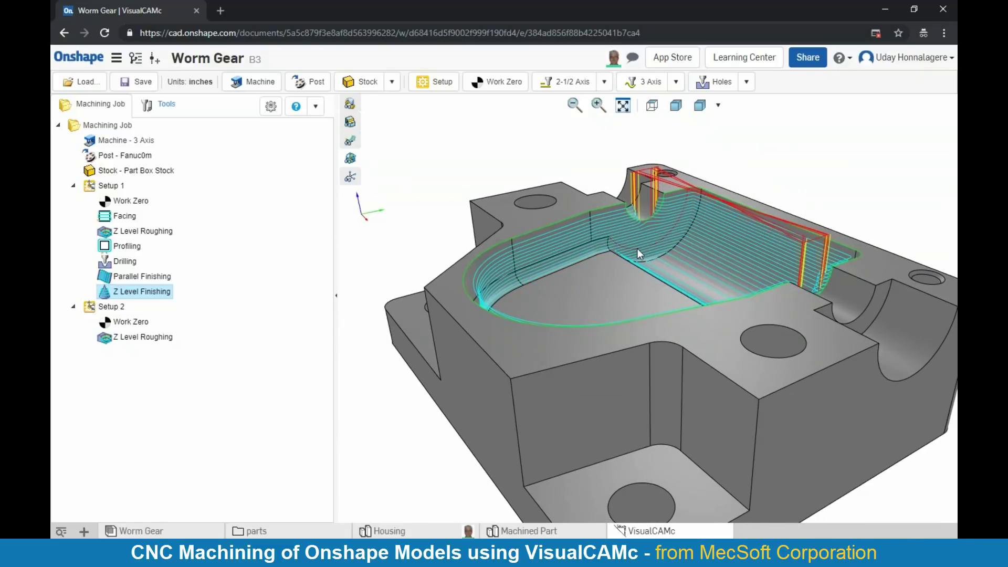
pyautogui.moveTo(638, 250)
pyautogui.mouseDown(button='right')
pyautogui.moveTo(622, 252)
pyautogui.moveTo(685, 264)
pyautogui.moveTo(626, 255)
pyautogui.mouseUp(button='right')
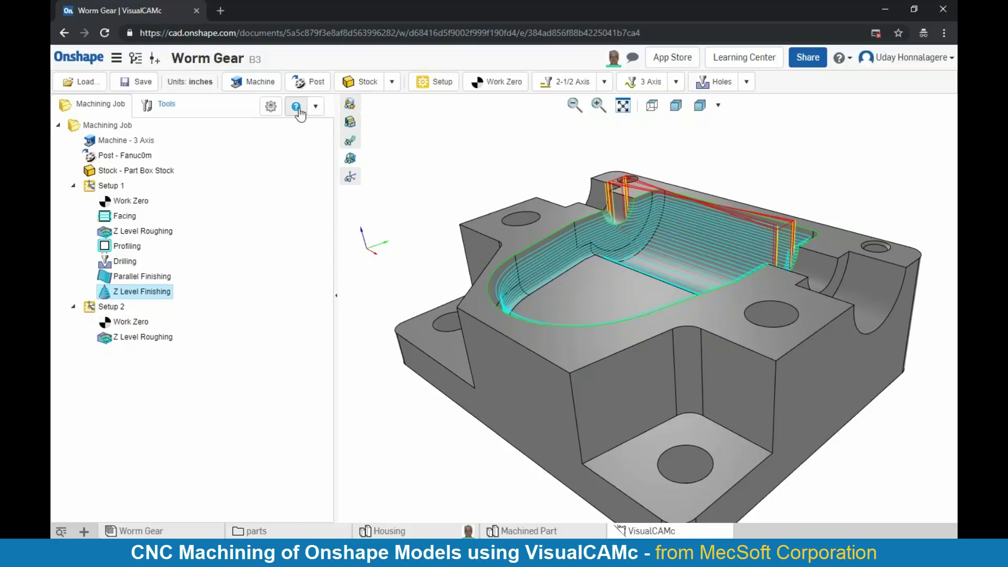
# Open the VisualCAMc online help, browse its Getting Started, Help Menu and How To sections, and read the Create a Tool topic.
pyautogui.click(315, 107)
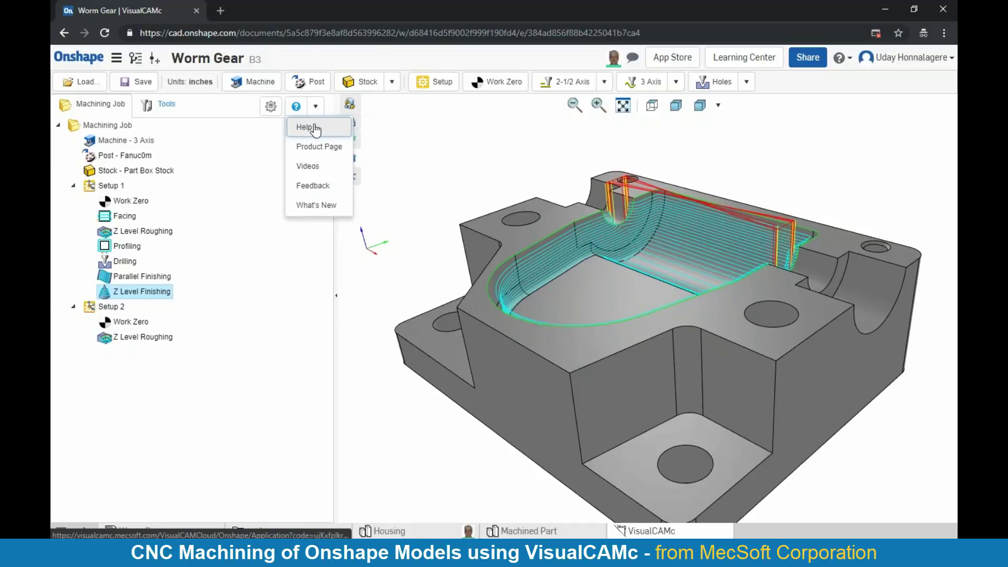
pyautogui.click(304, 128)
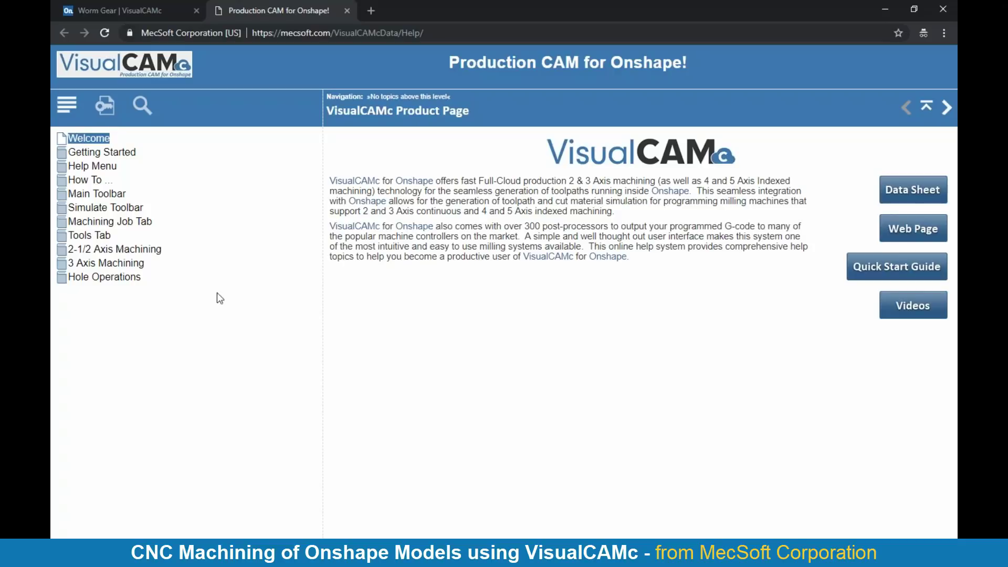
pyautogui.click(87, 154)
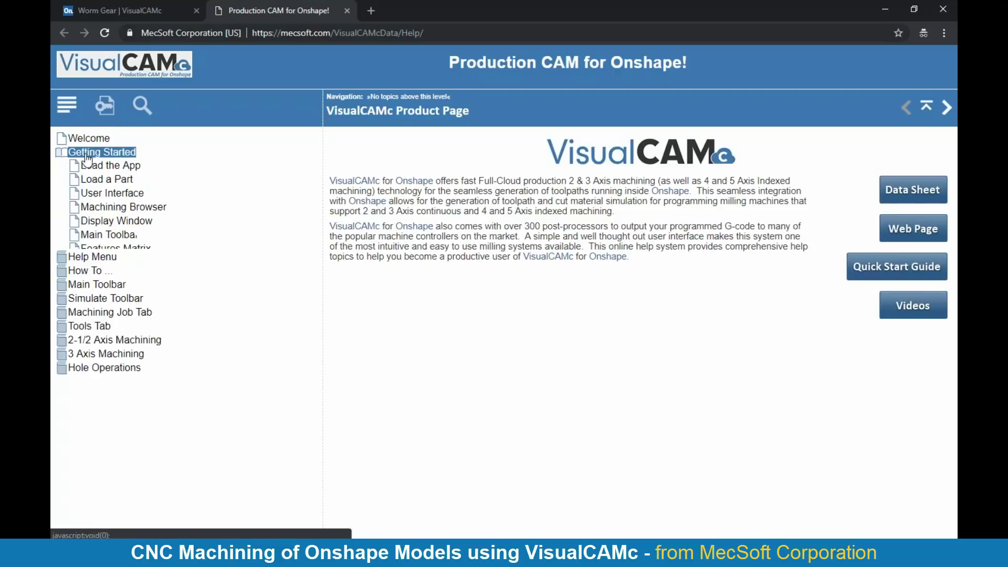
pyautogui.click(85, 306)
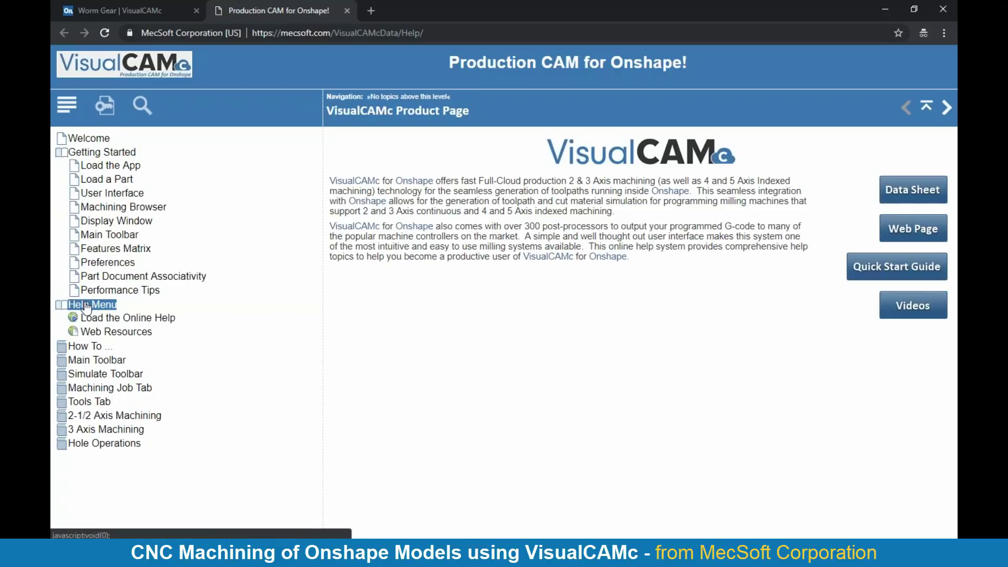
pyautogui.click(92, 346)
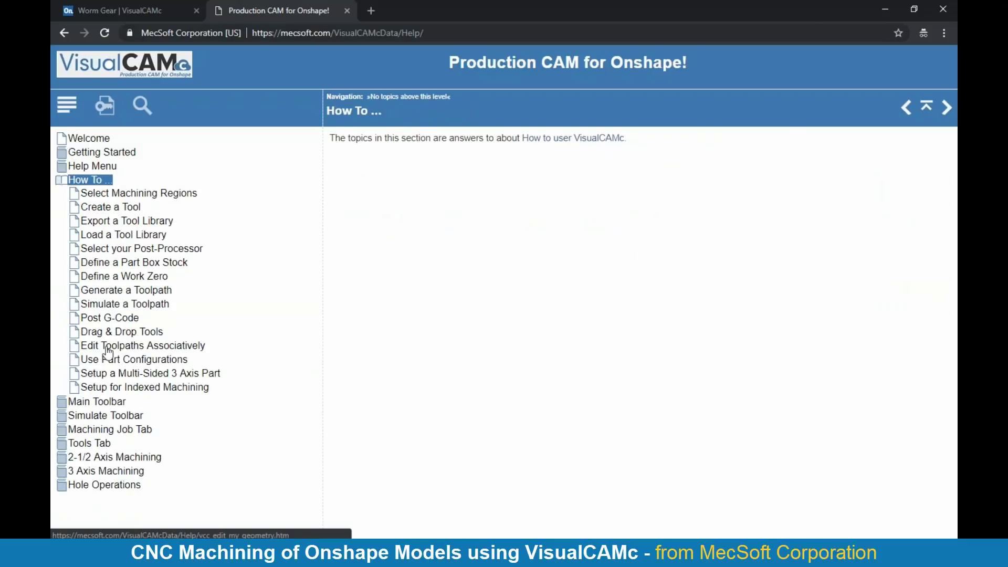
pyautogui.click(108, 209)
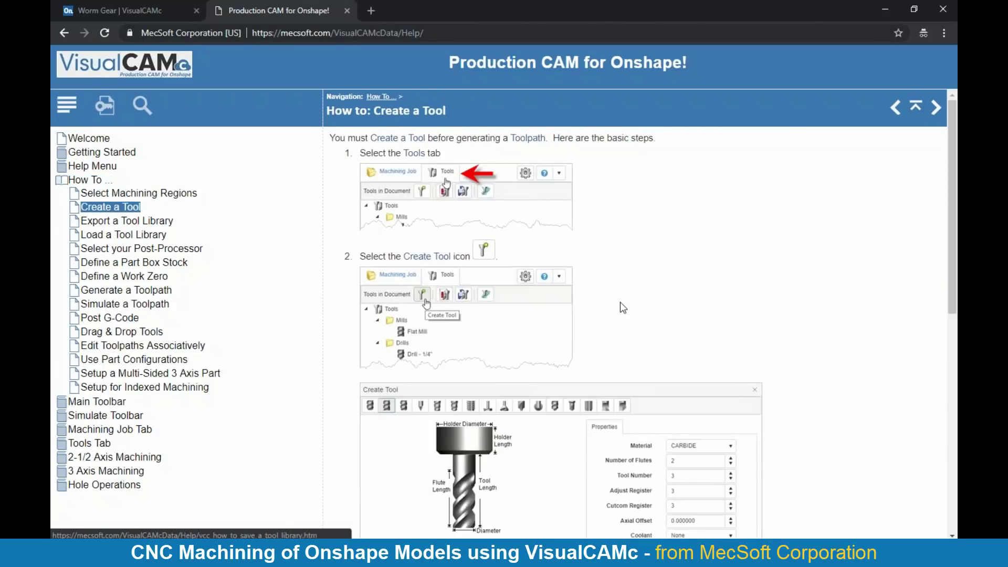
pyautogui.scroll(-3, 619, 302)
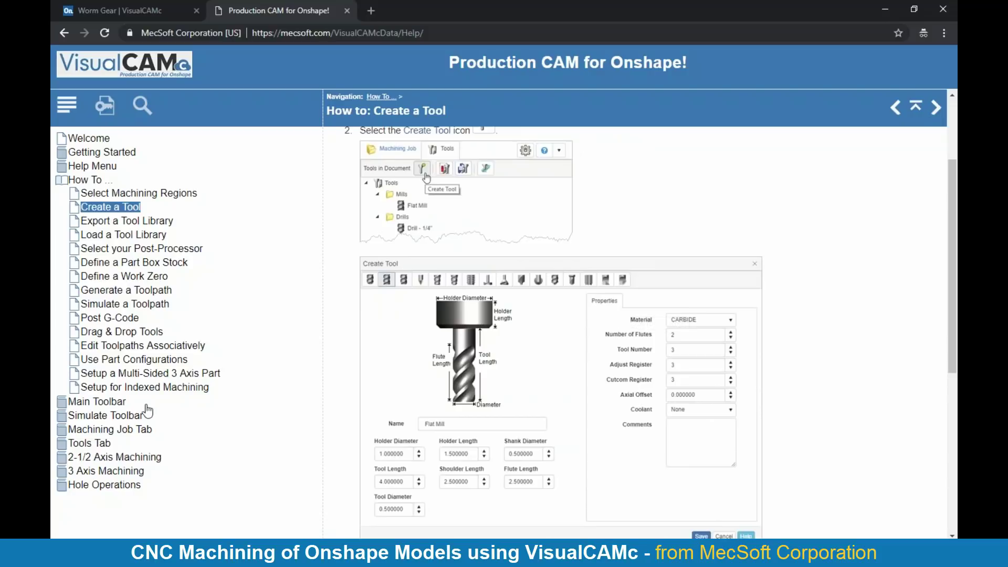
# Look through the Facing topic in the help's 2-1/2 Axis Machining section.
pyautogui.click(112, 457)
pyautogui.click(96, 263)
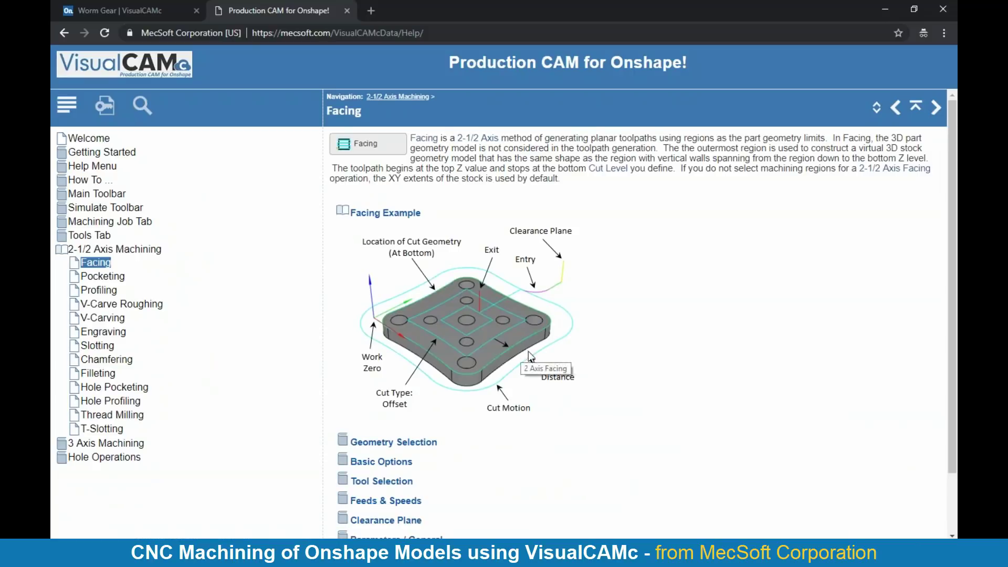
pyautogui.scroll(-1, 524, 354)
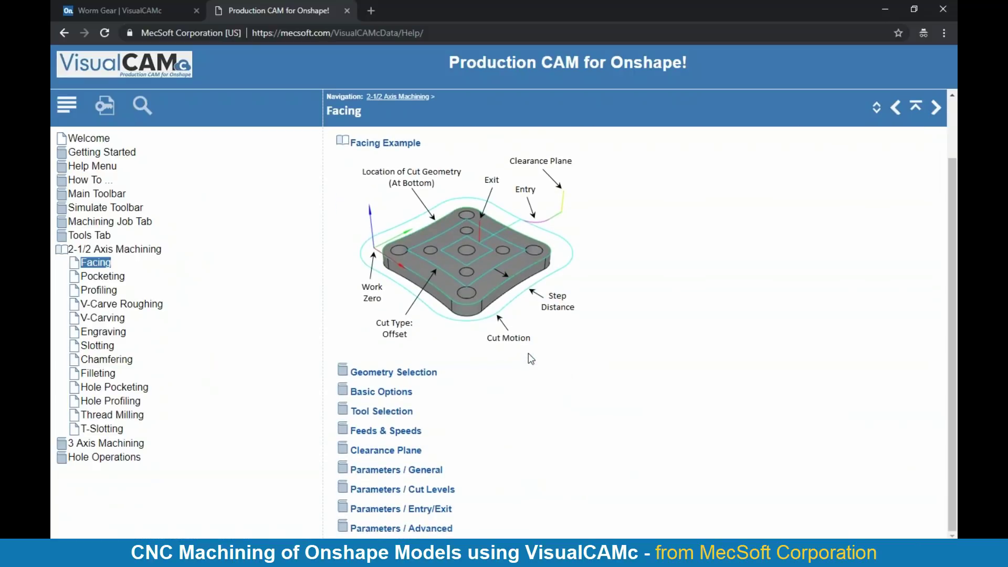
# Return to the Worm Gear job, view the help page of Setup 1's Z Level Finishing operation, and close the operation without changes.
pyautogui.click(149, 8)
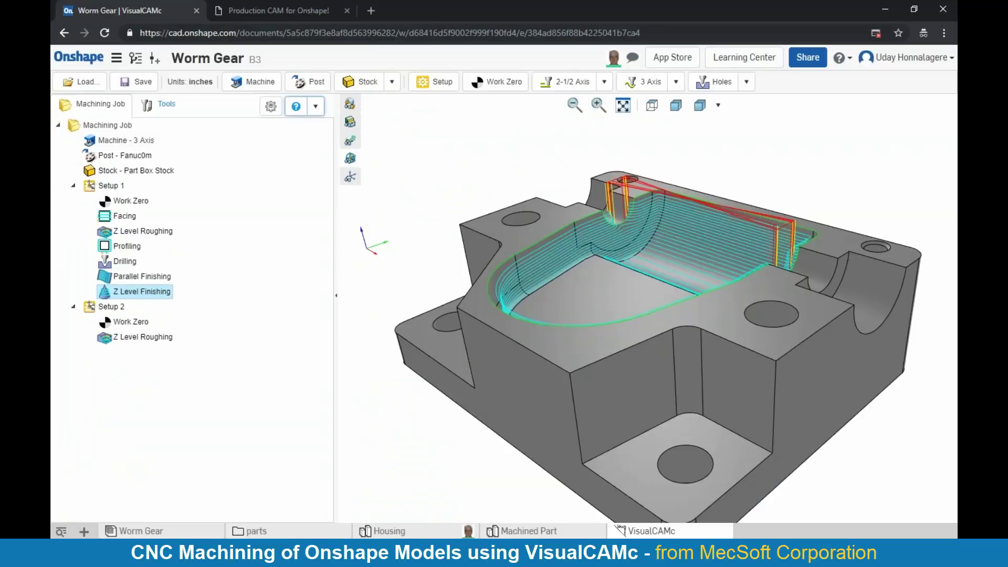
pyautogui.doubleClick(151, 291)
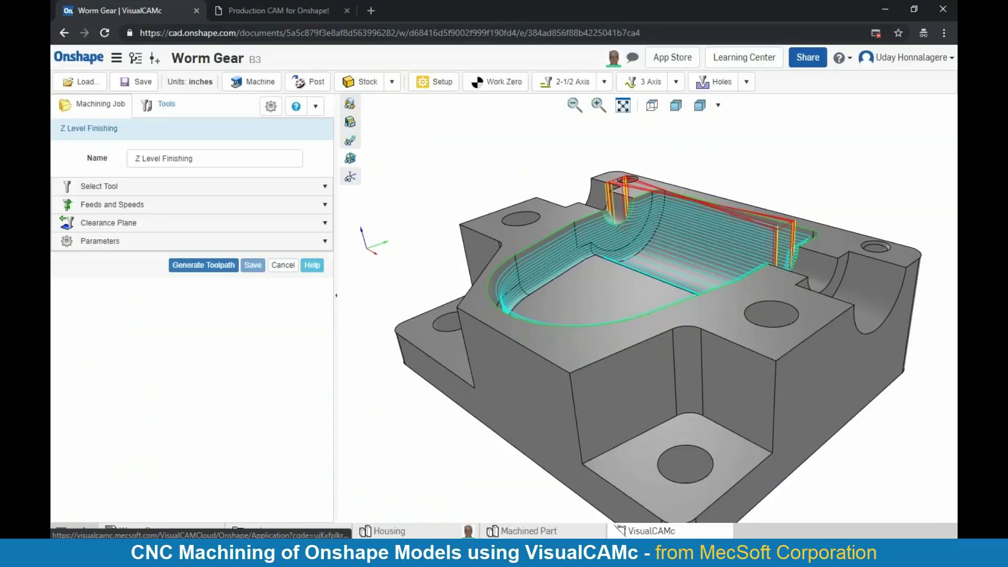
pyautogui.click(311, 267)
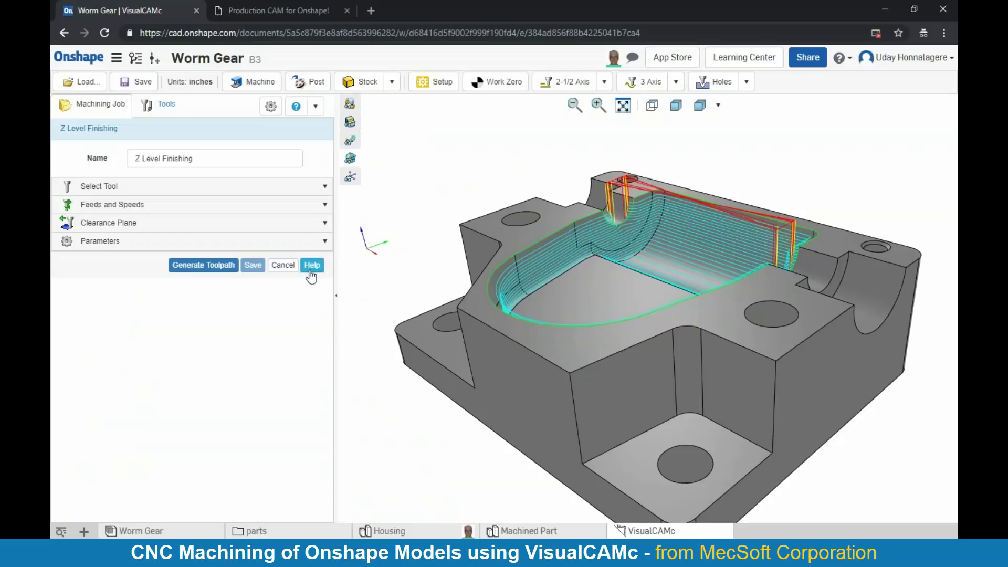
pyautogui.scroll(-1, 531, 343)
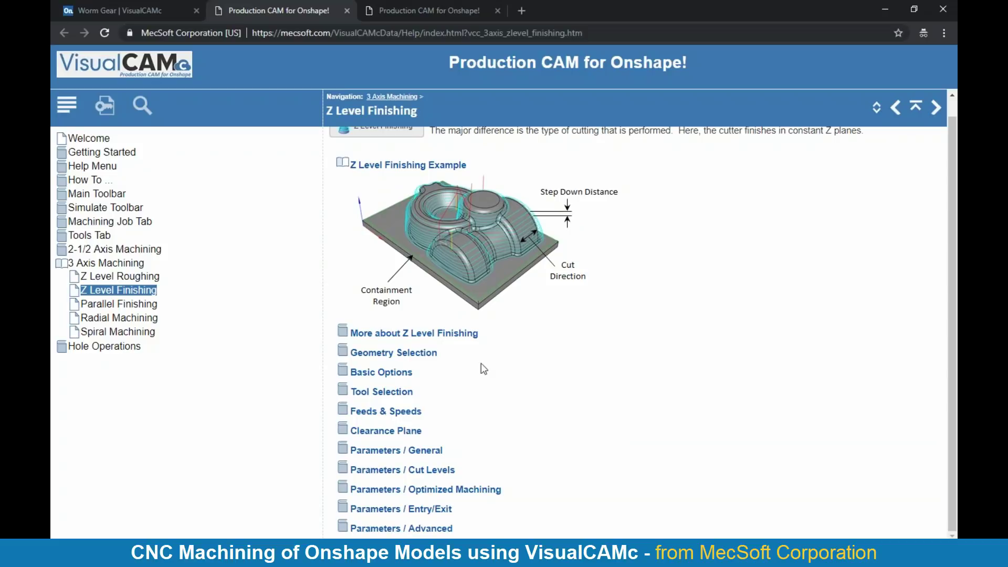
pyautogui.click(144, 11)
pyautogui.click(290, 271)
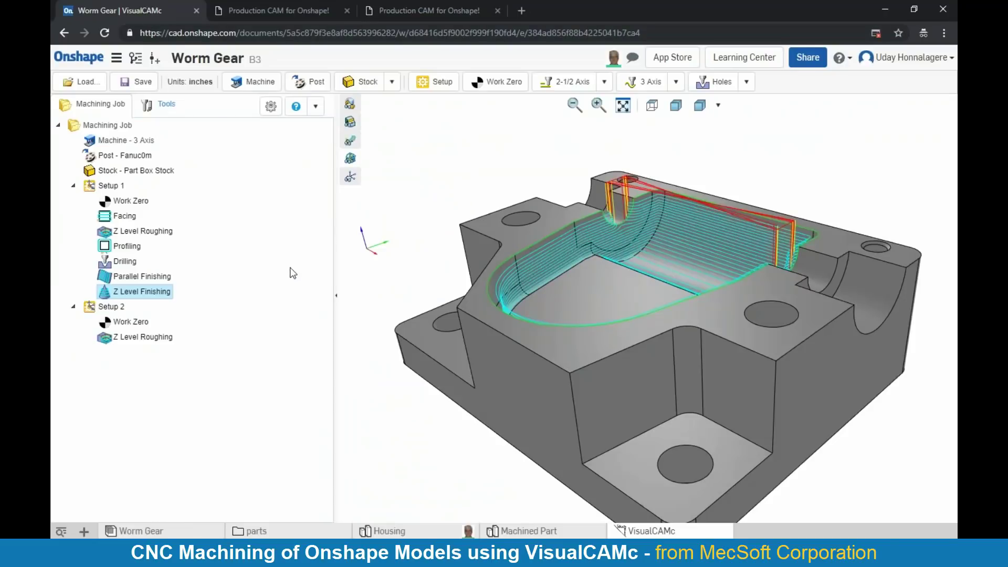
# View the VisualCAMc video playlist on YouTube and return to the Worm Gear job.
pyautogui.click(316, 107)
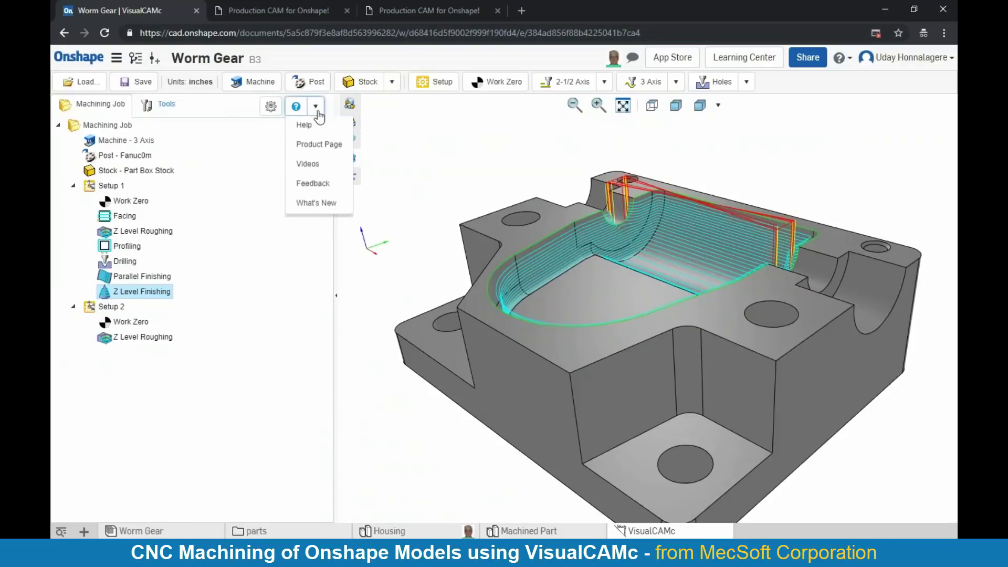
pyautogui.click(310, 166)
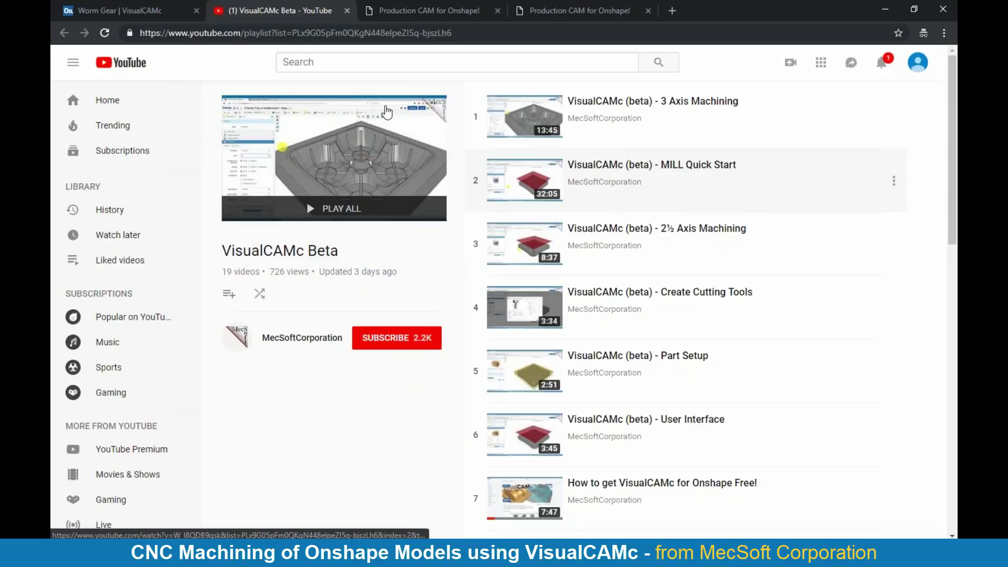
pyautogui.click(151, 16)
# Open VisualCAMc's feedback page, look through the MecSoft support request form, and return to the Worm Gear job.
pyautogui.click(314, 107)
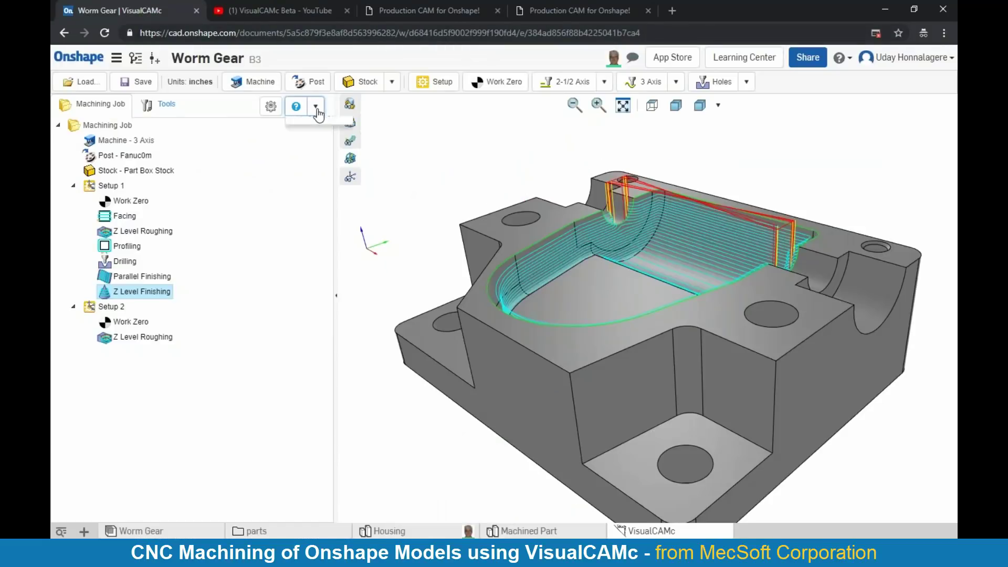
pyautogui.click(313, 185)
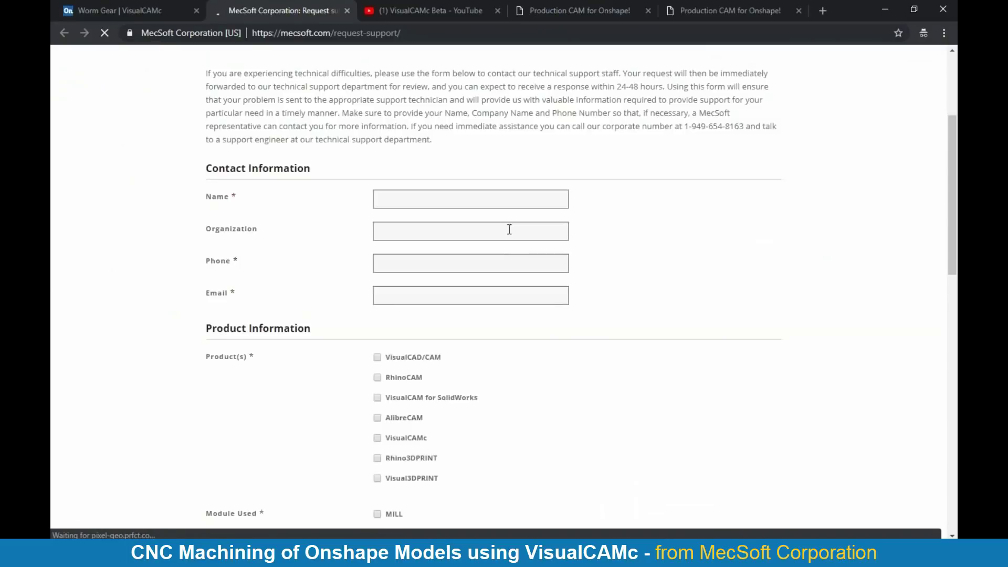
pyautogui.scroll(-3, 508, 227)
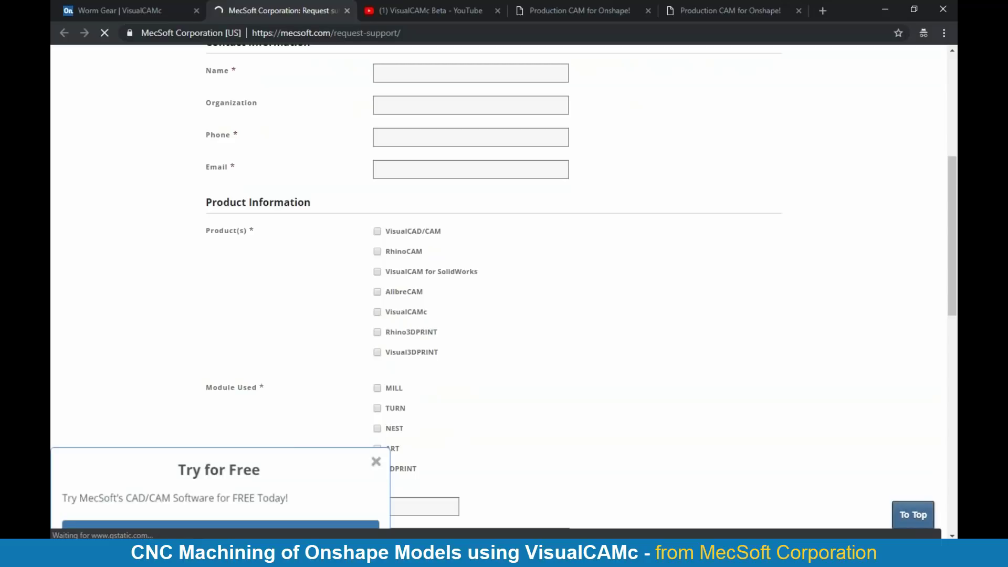
pyautogui.scroll(-5, 506, 229)
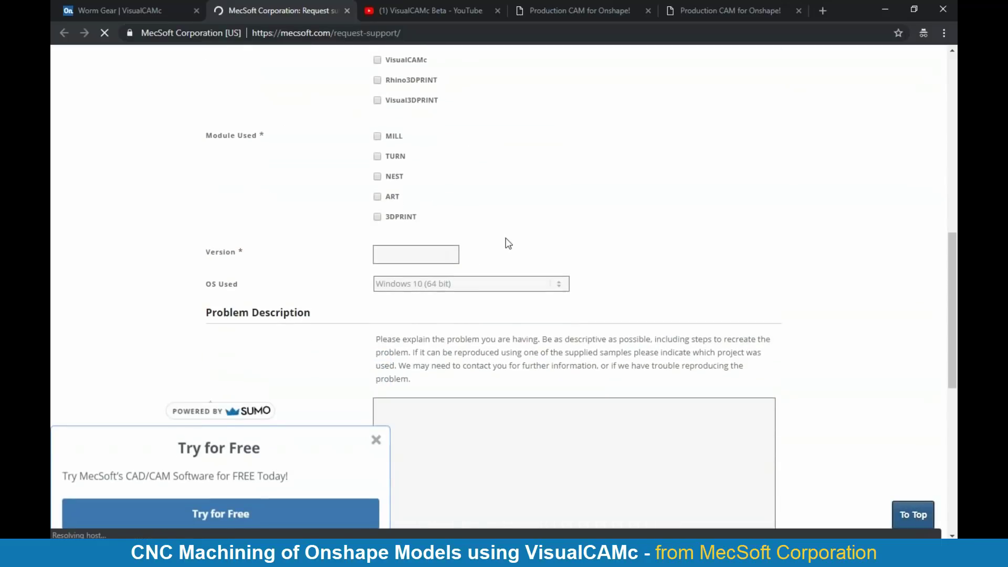
pyautogui.scroll(-6, 508, 242)
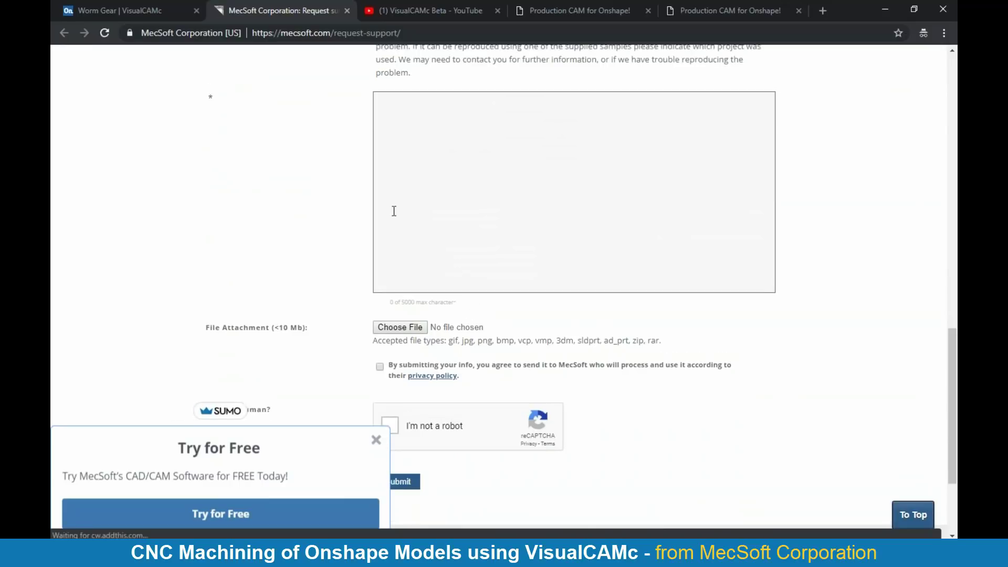
pyautogui.scroll(5, 394, 210)
pyautogui.click(127, 7)
pyautogui.click(316, 107)
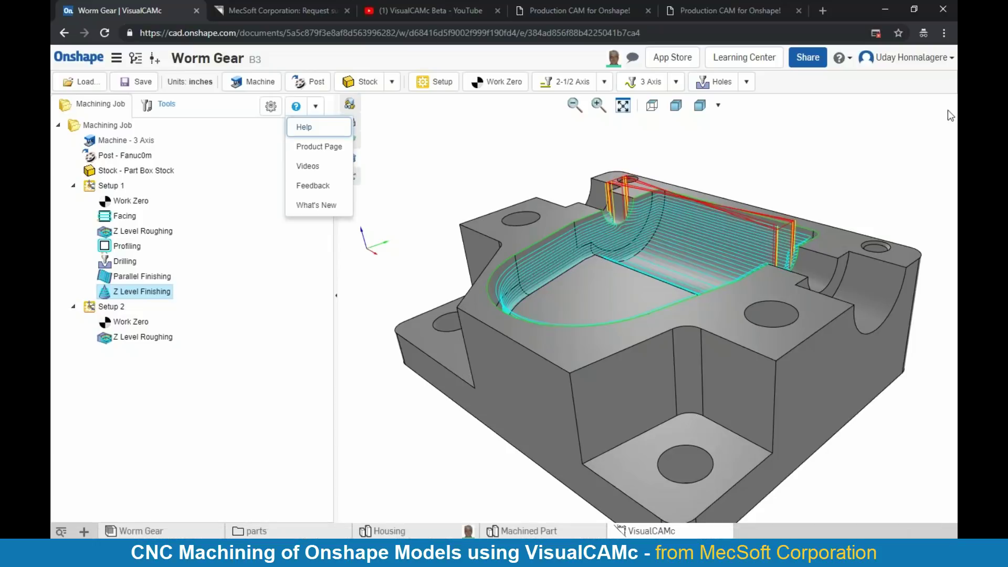
pyautogui.click(953, 122)
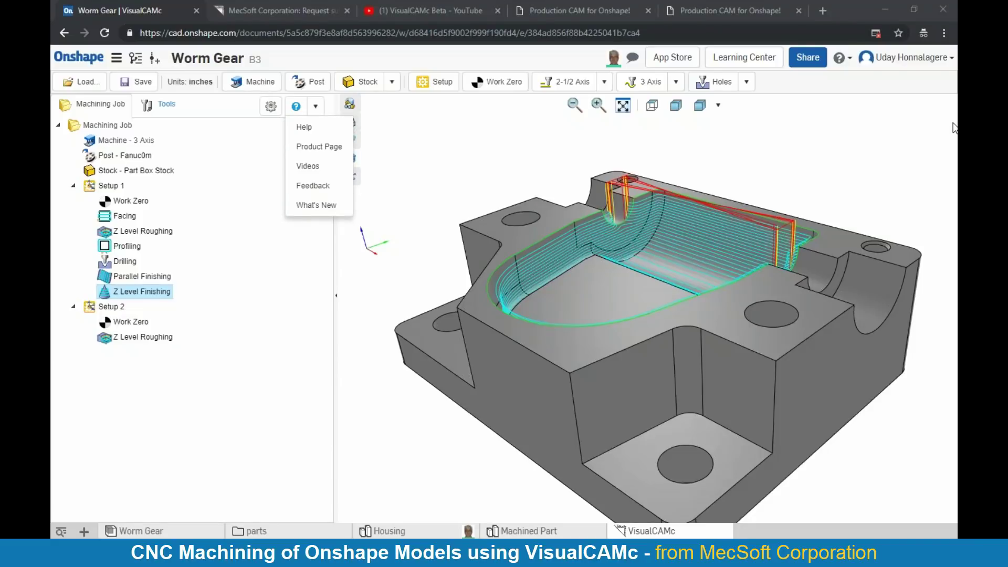
pyautogui.click(882, 149)
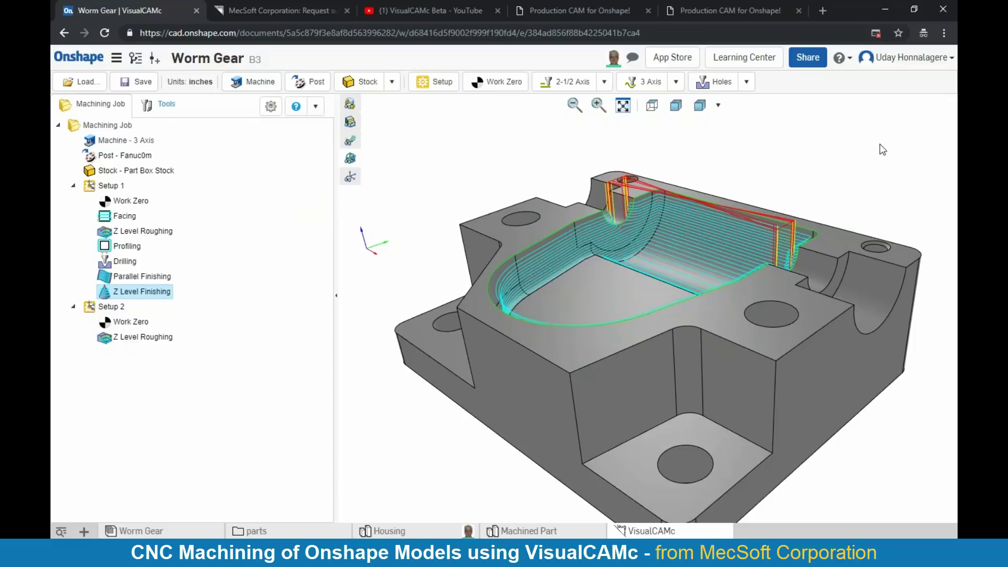
pyautogui.scroll(-2, 856, 188)
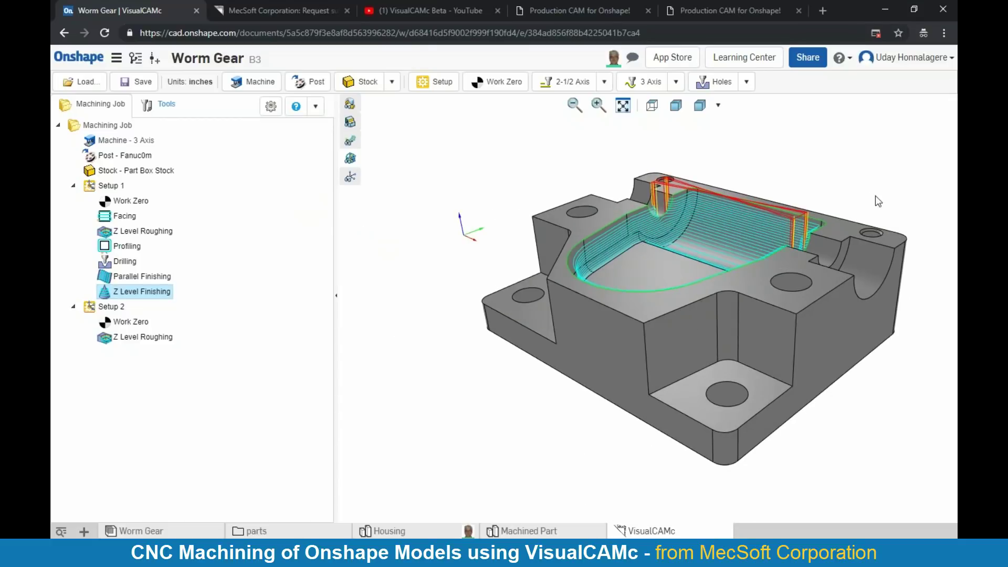
pyautogui.scroll(2, 885, 203)
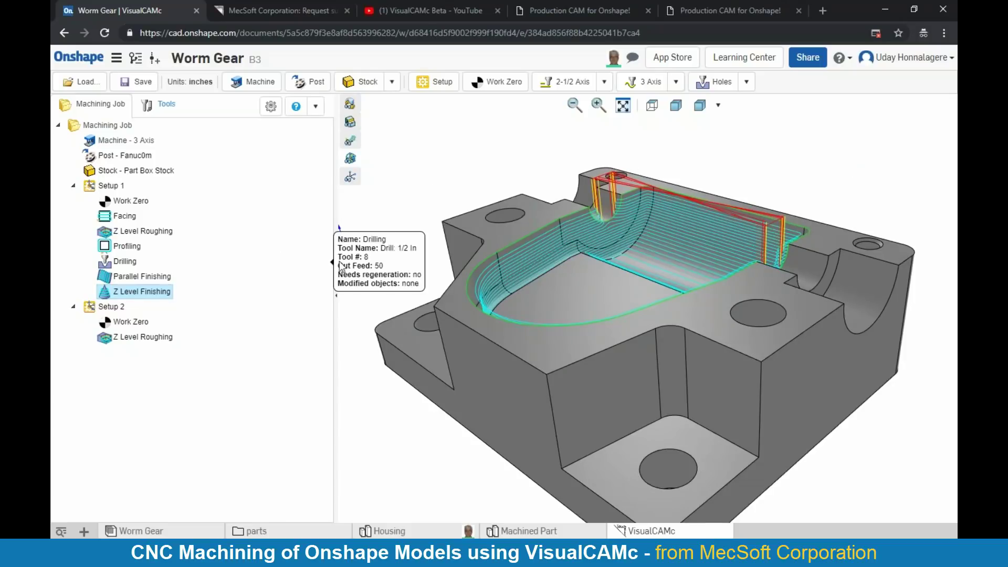
pyautogui.moveTo(399, 248); pyautogui.dragTo(443, 260, button='right')
pyautogui.scroll(-3, 733, 336)
pyautogui.moveTo(863, 426); pyautogui.dragTo(890, 429, button='right')
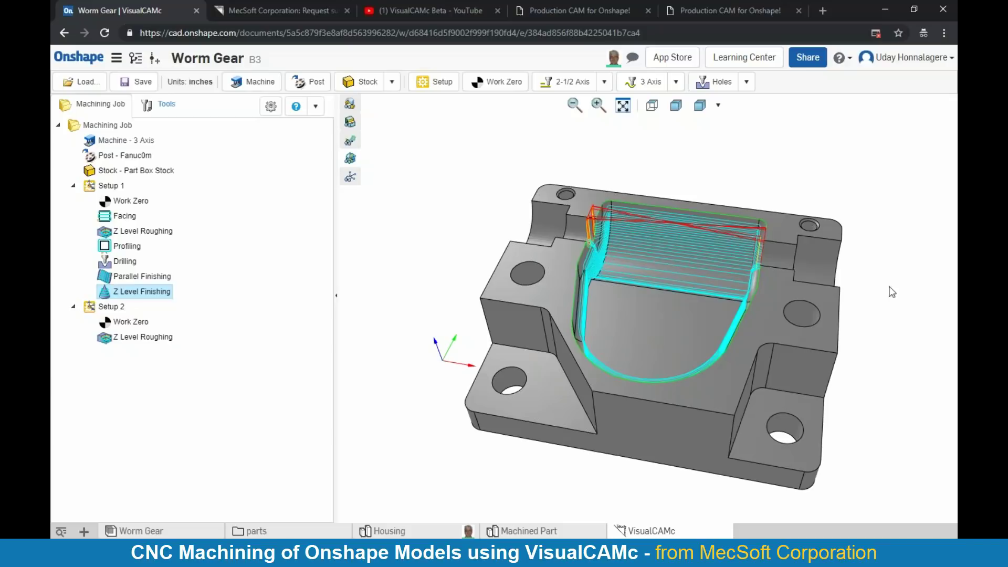
# Open the VisualCAMc page in the Onshape App Store, review its description and subscription plans, and return to the Worm Gear job.
pyautogui.click(665, 67)
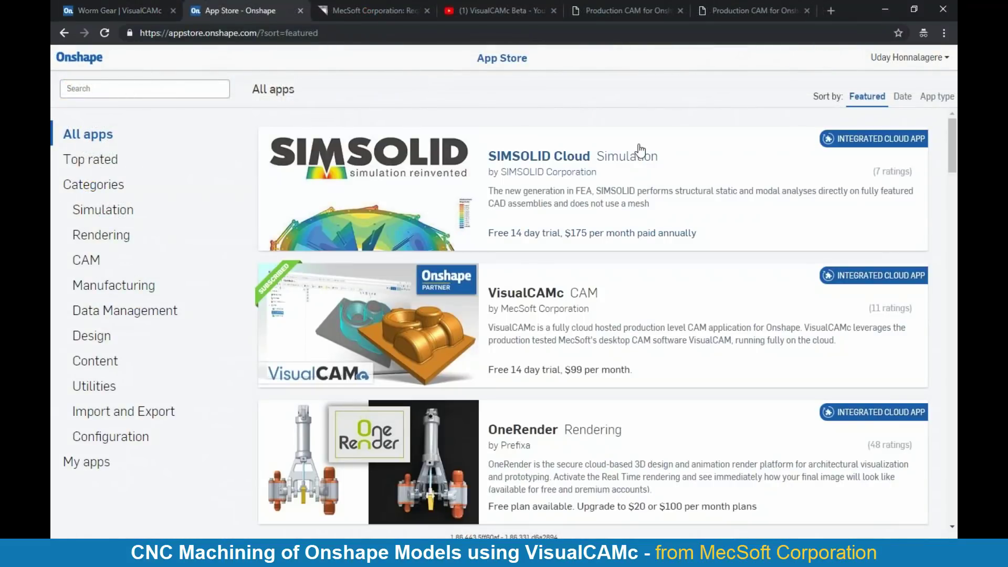
pyautogui.click(632, 282)
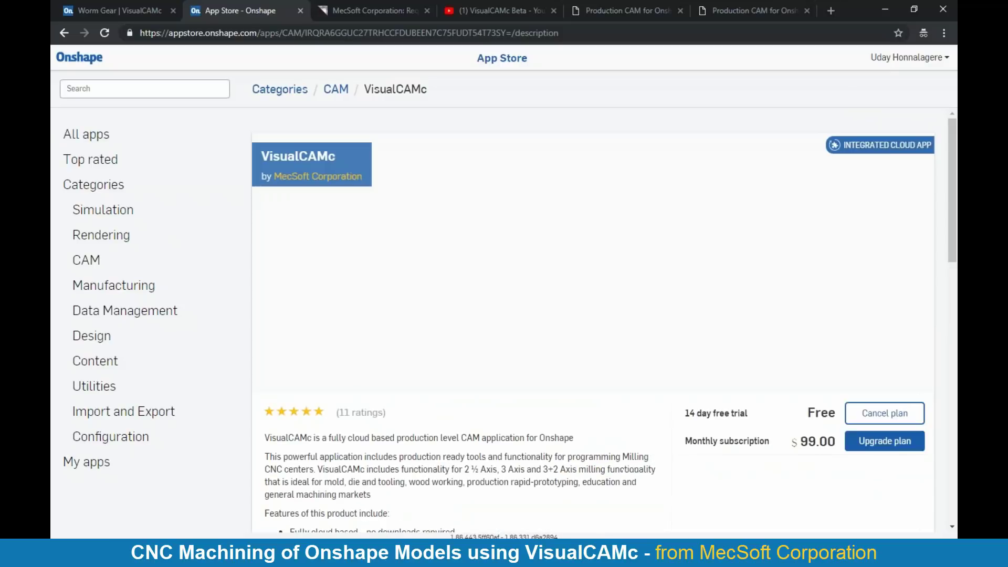
pyautogui.scroll(-2, 677, 286)
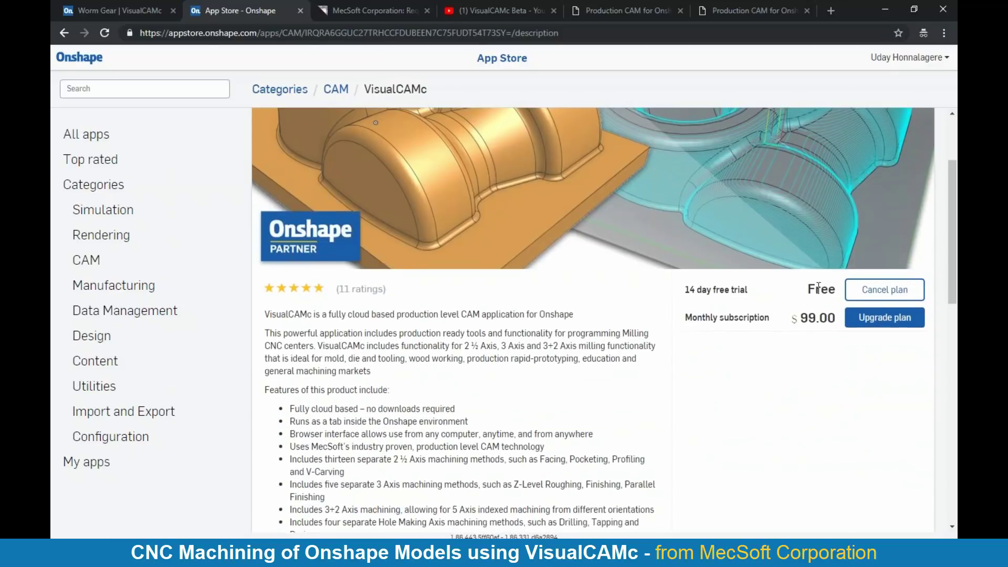
pyautogui.scroll(2, 800, 365)
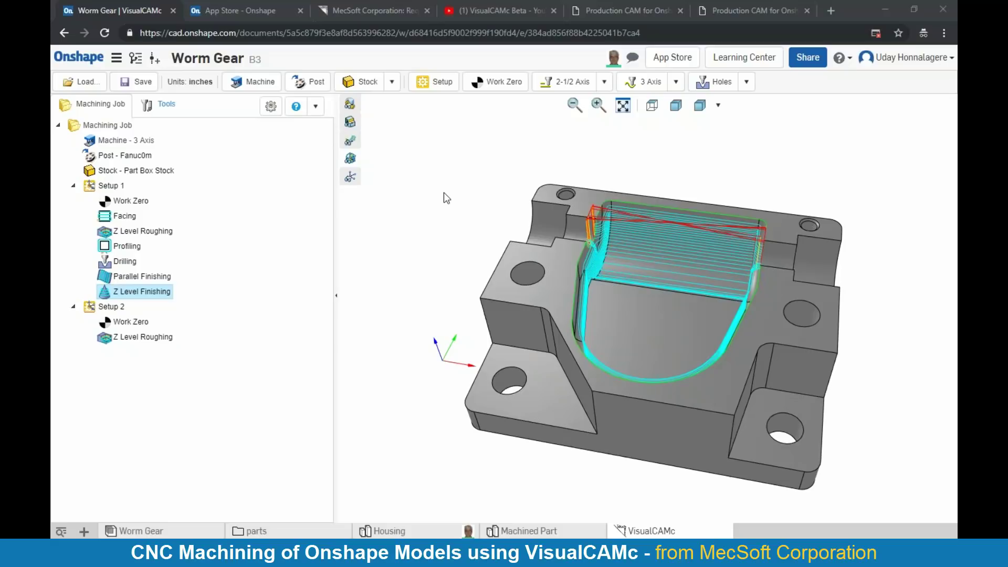
# Browse the tools in the Tool_Library_MM-1 and ToolsLibrary libraries, leave ToolsLibrary selected, and return to the machining job.
pyautogui.click(154, 104)
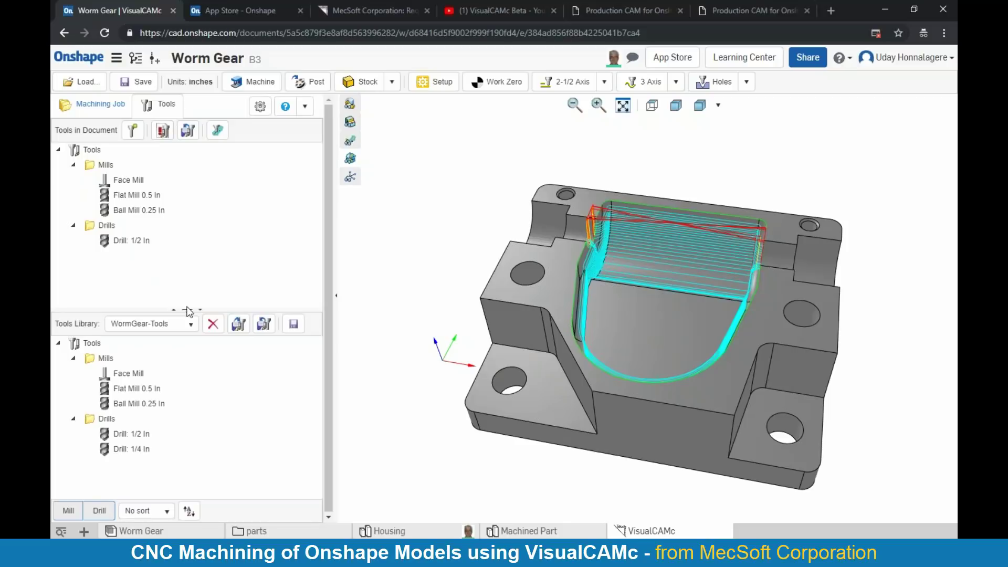
pyautogui.click(190, 324)
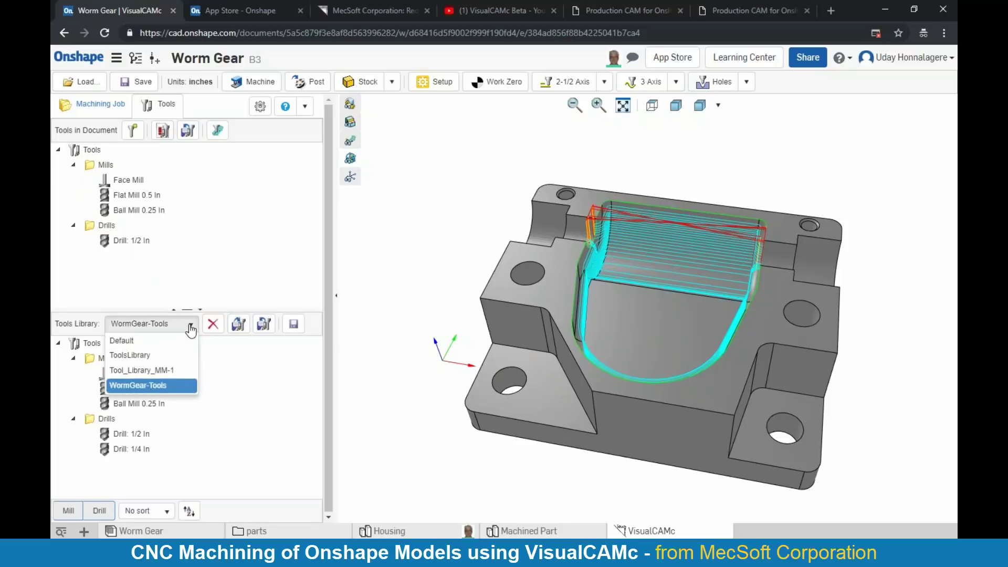
pyautogui.click(179, 369)
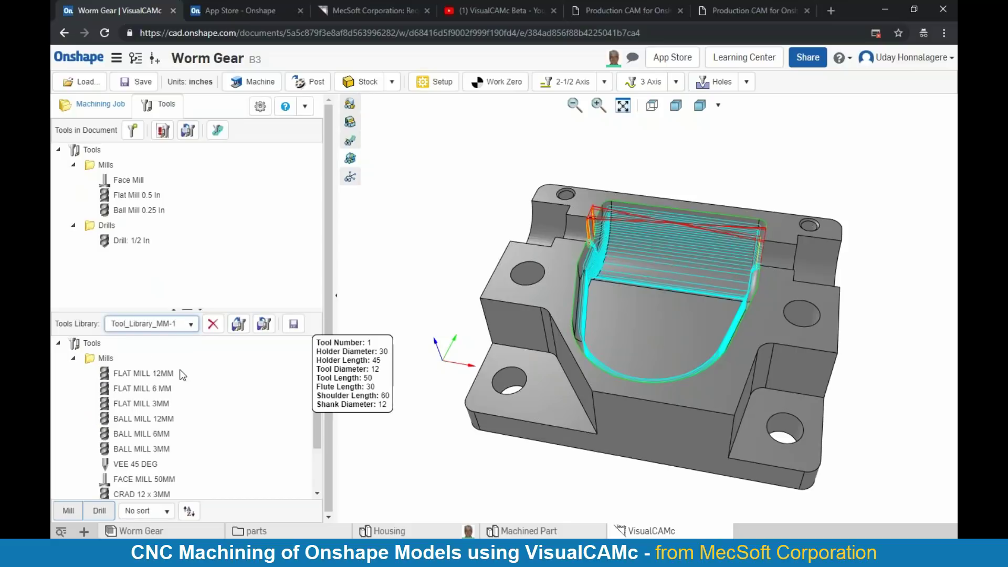
pyautogui.click(190, 325)
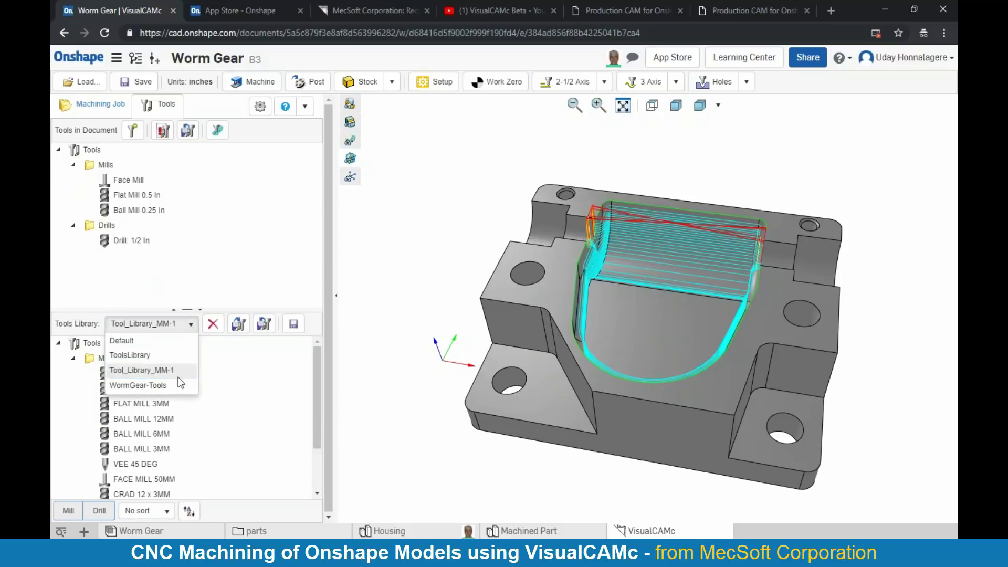
pyautogui.click(156, 355)
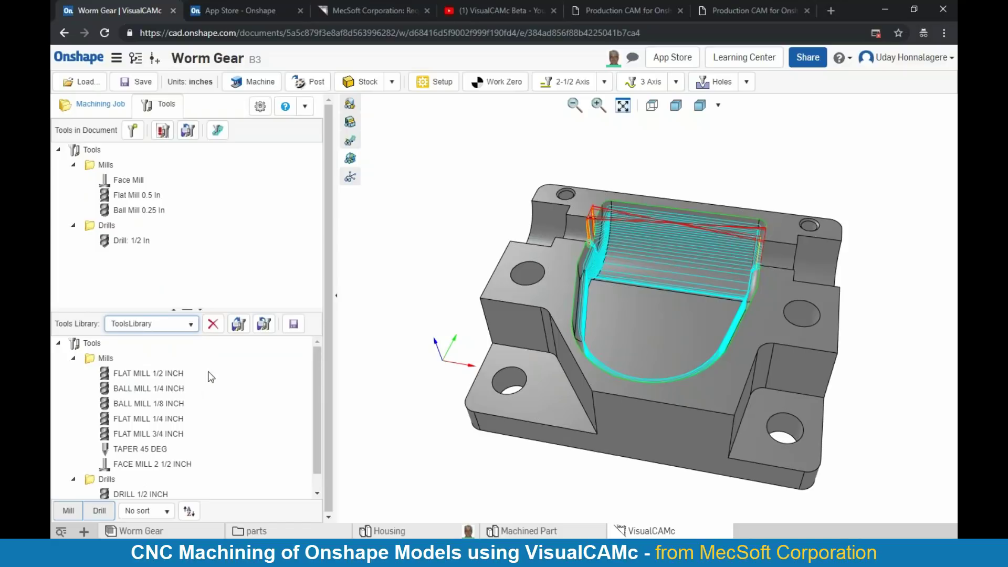
pyautogui.moveTo(212, 375)
pyautogui.click(185, 326)
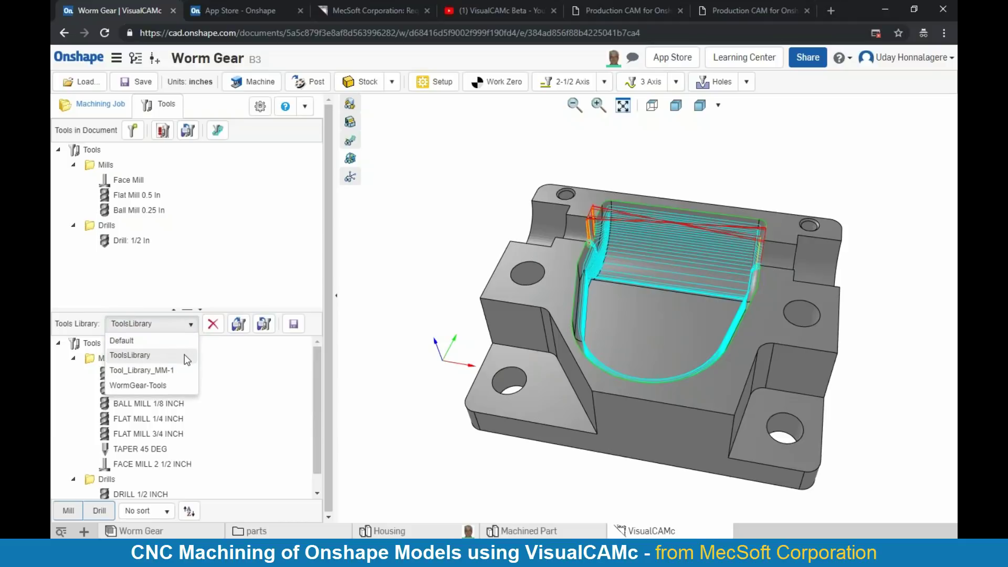
pyautogui.click(186, 357)
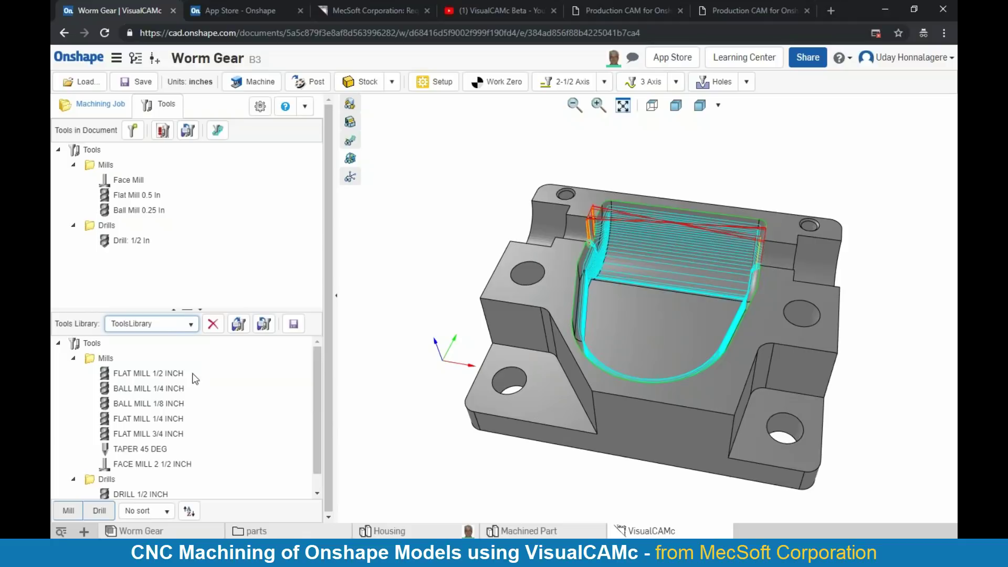
pyautogui.click(92, 104)
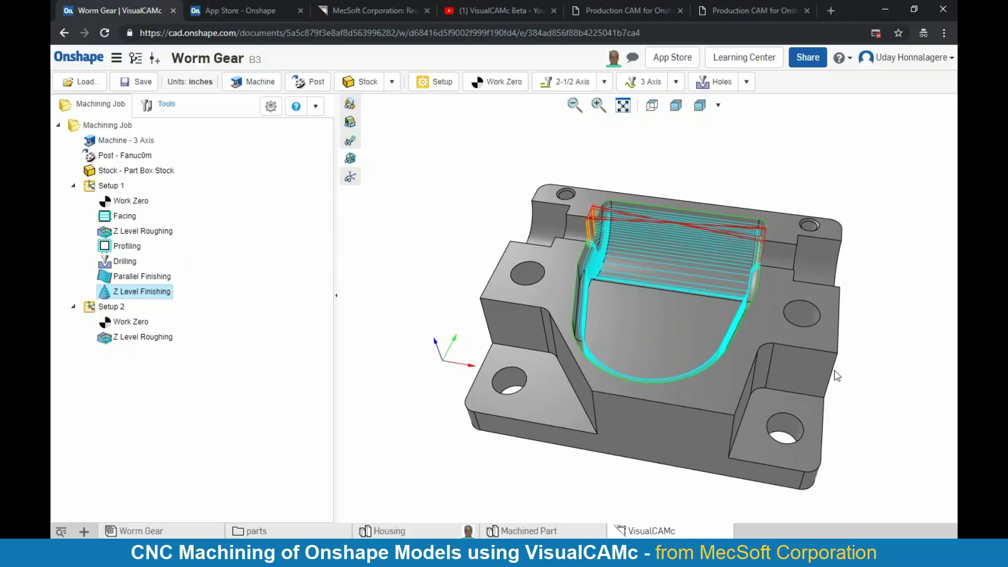
# Display the toolpath of Setup 1's Z Level Roughing operation and examine it on the housing.
pyautogui.moveTo(893, 398); pyautogui.dragTo(887, 391)
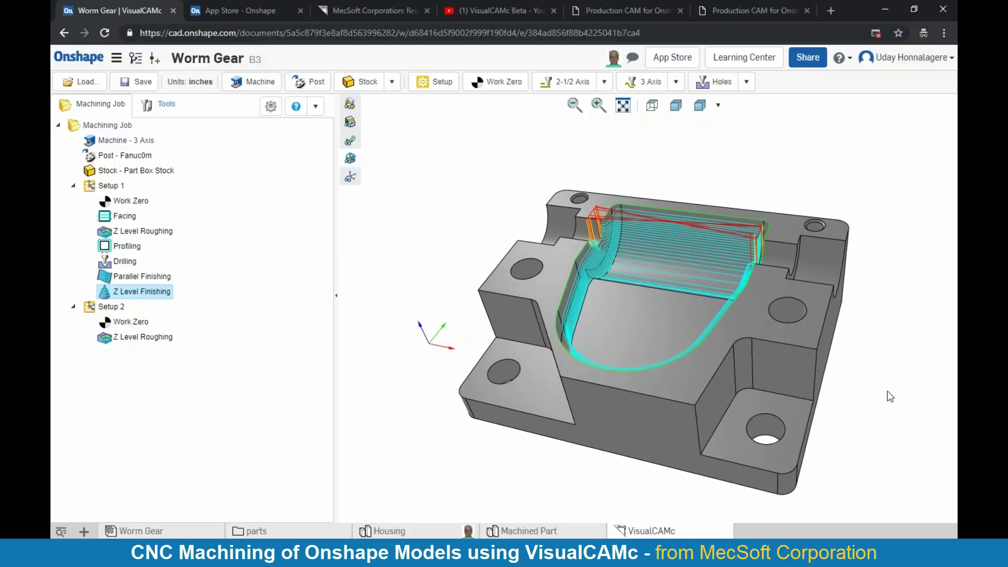
pyautogui.click(163, 232)
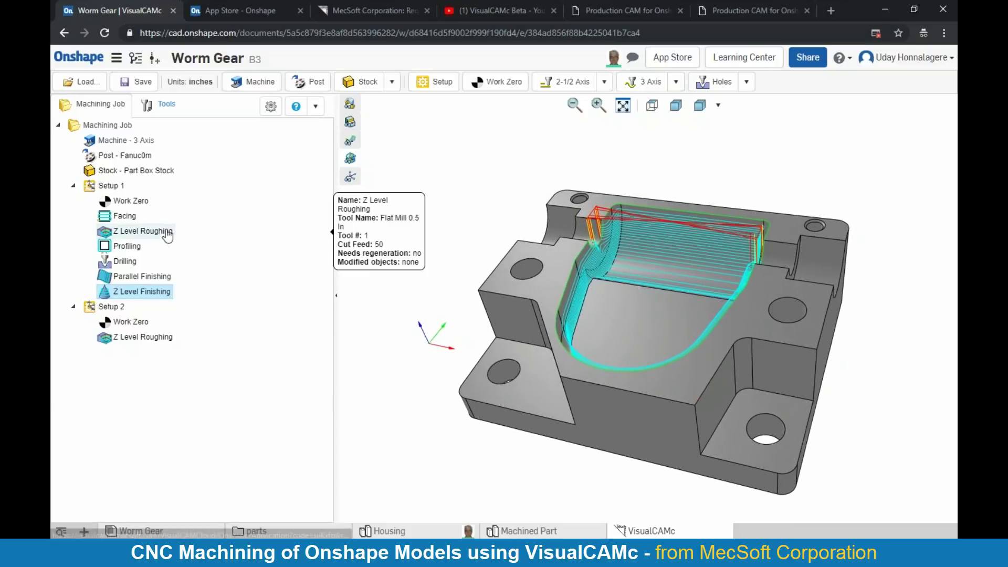
pyautogui.moveTo(641, 487); pyautogui.dragTo(635, 486)
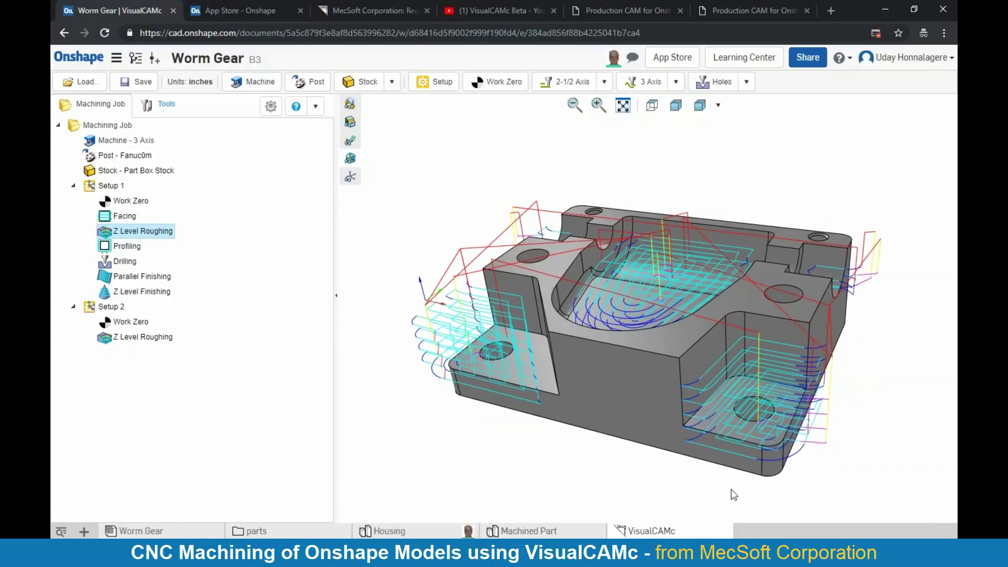
pyautogui.scroll(1, 730, 489)
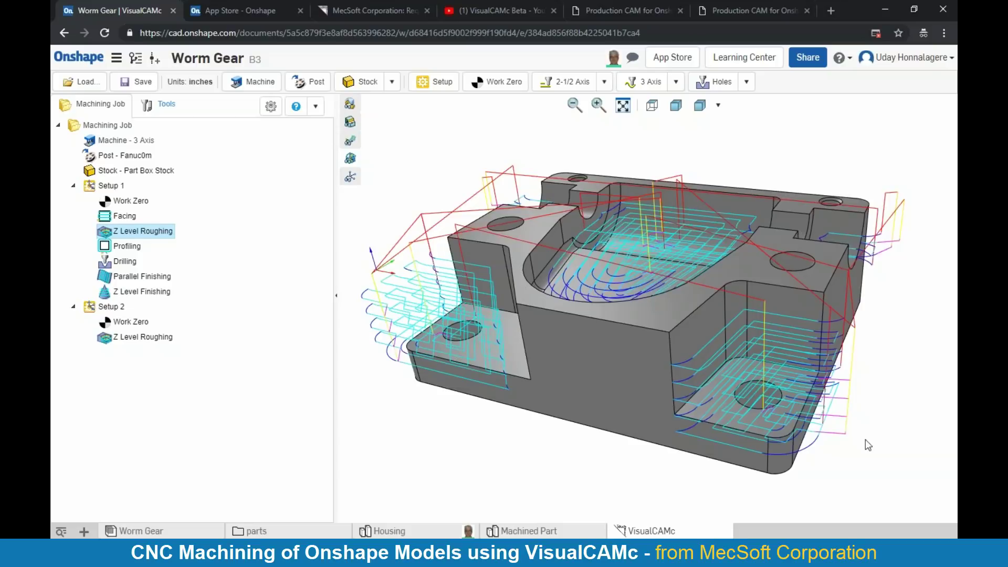
pyautogui.moveTo(109, 235)
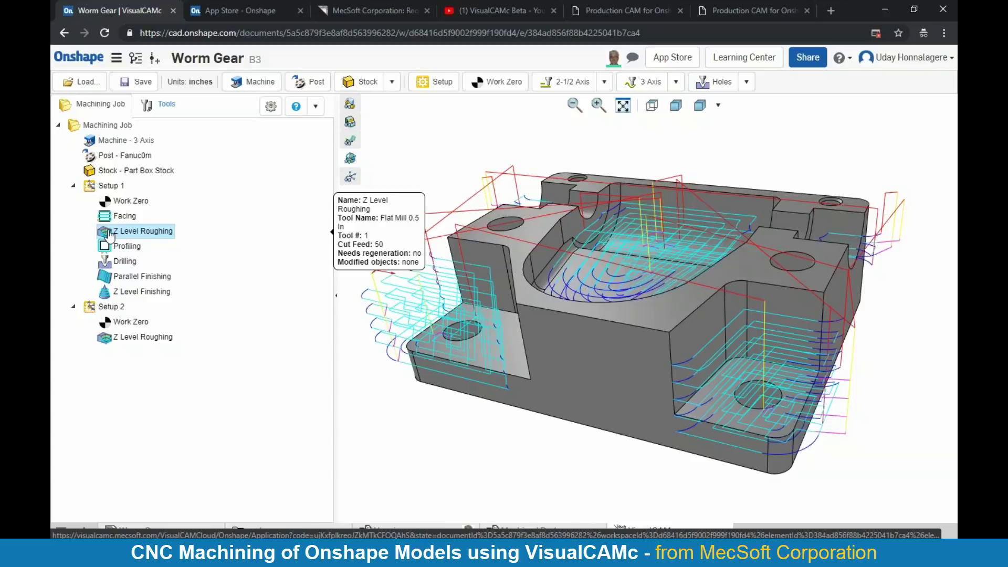
pyautogui.moveTo(109, 253)
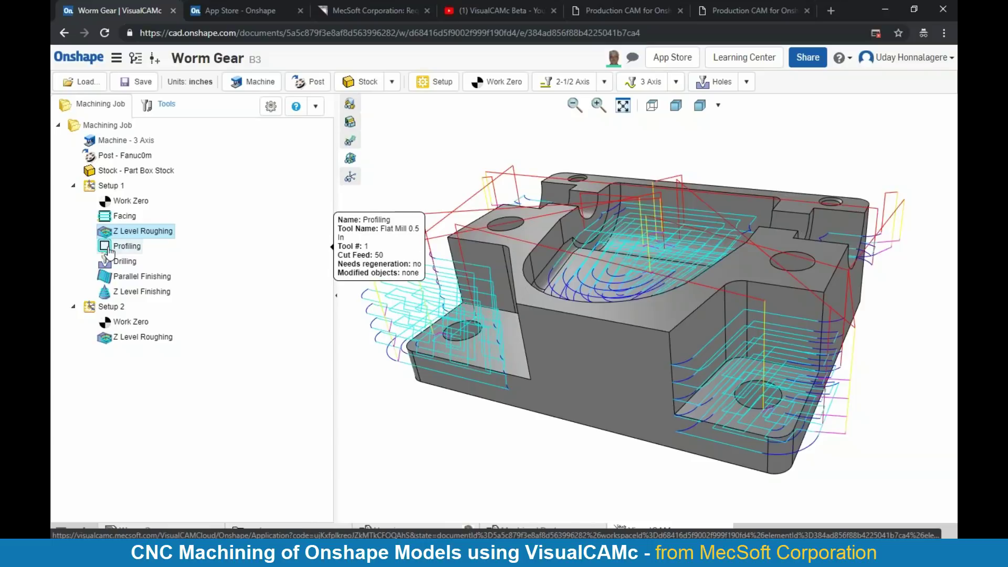